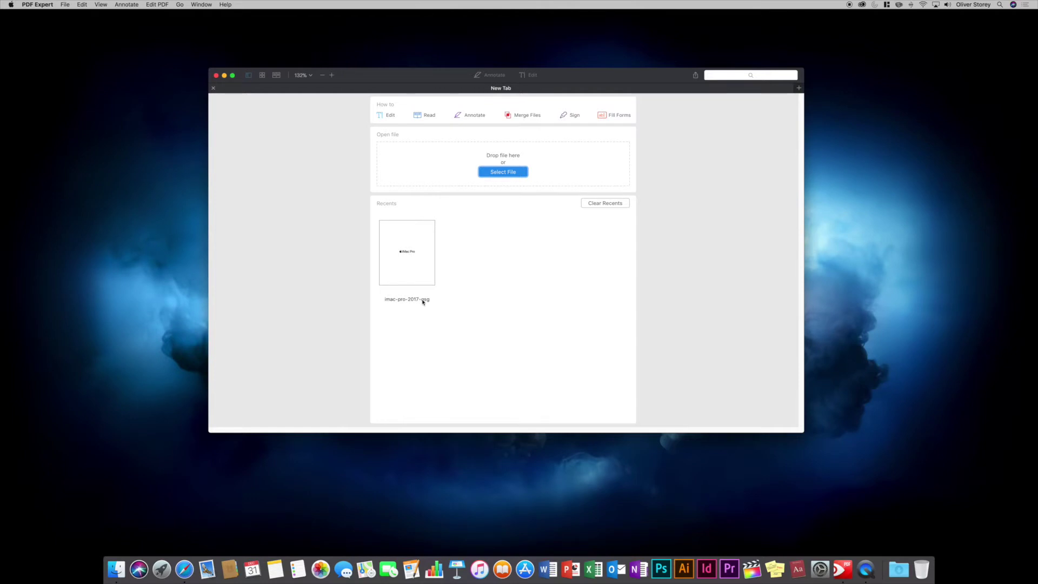
# Open the imac-pro-2017-qsg guide from recent files and scroll through its pages
pyautogui.doubleClick(417, 265)
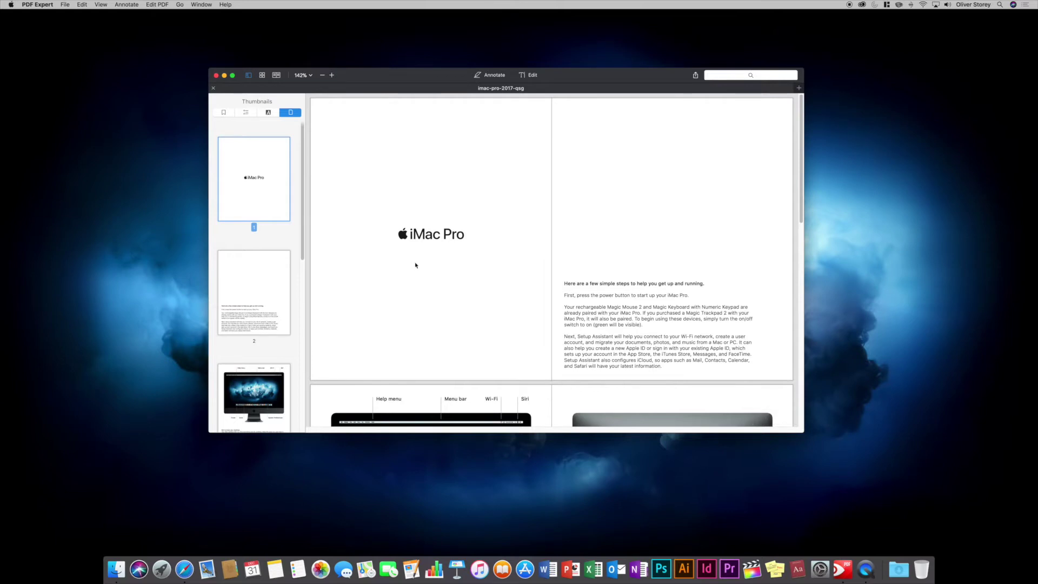
pyautogui.scroll(-20, 415, 265)
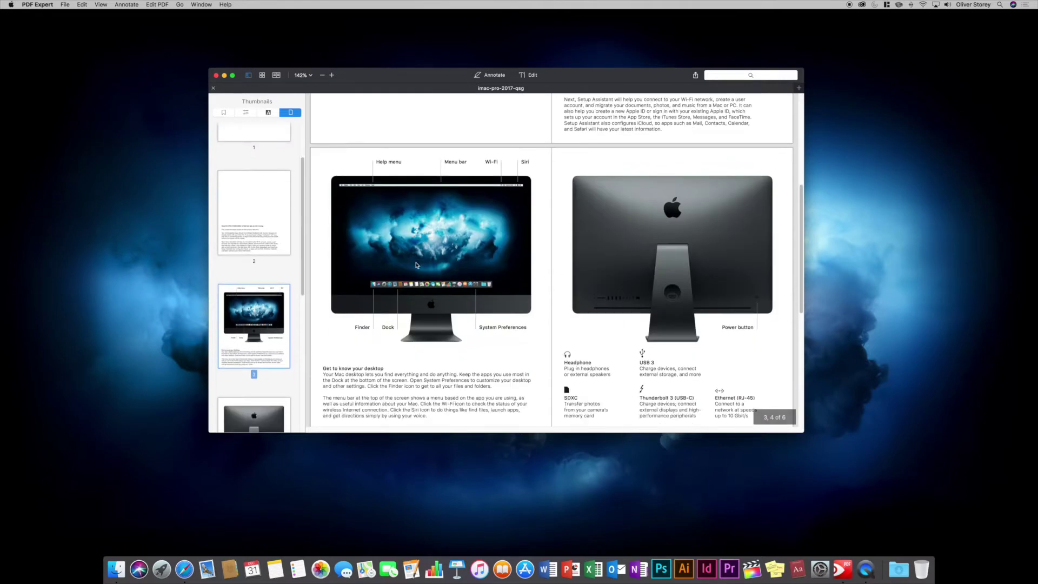
pyautogui.scroll(20, 416, 265)
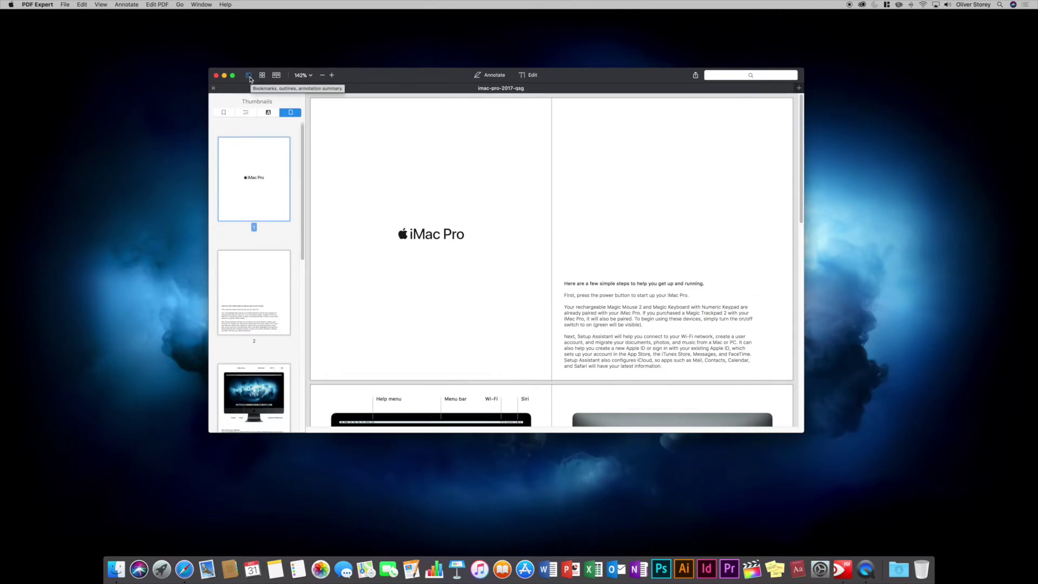
# Hide and reshow the sidebar, then switch it from Bookmarks to the empty document Outline
pyautogui.click(248, 79)
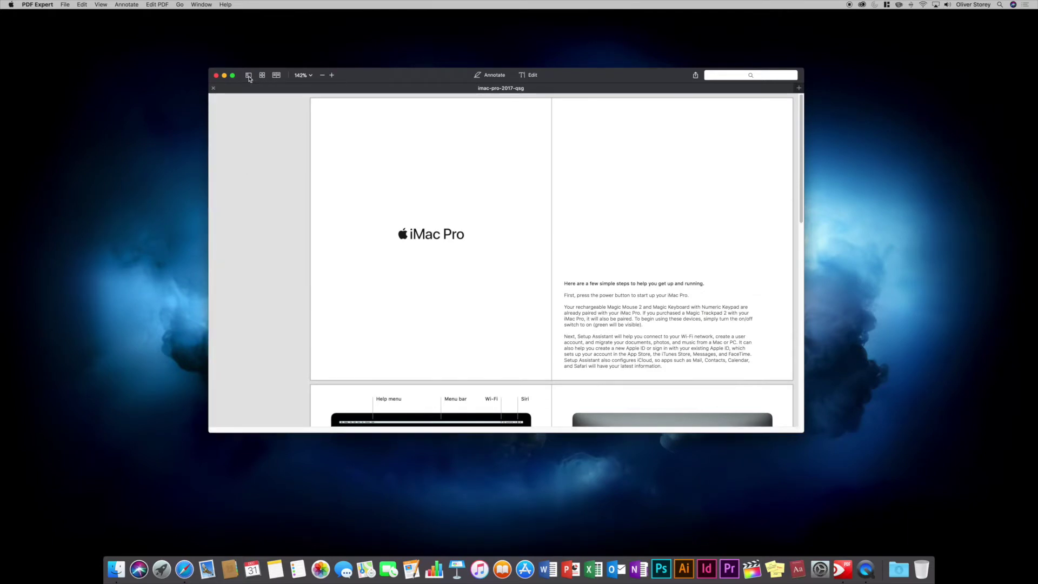
pyautogui.click(249, 76)
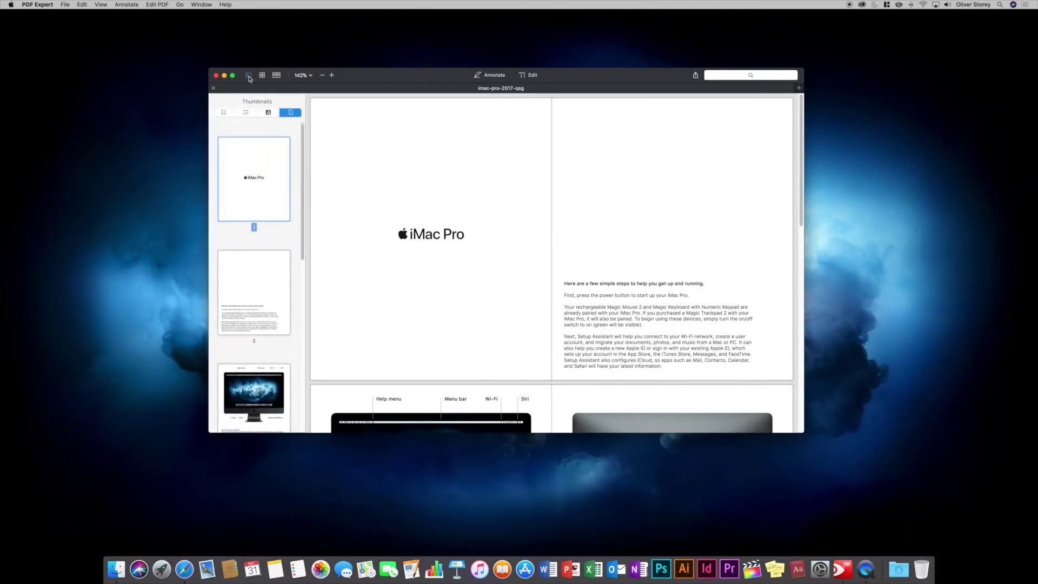
pyautogui.click(223, 113)
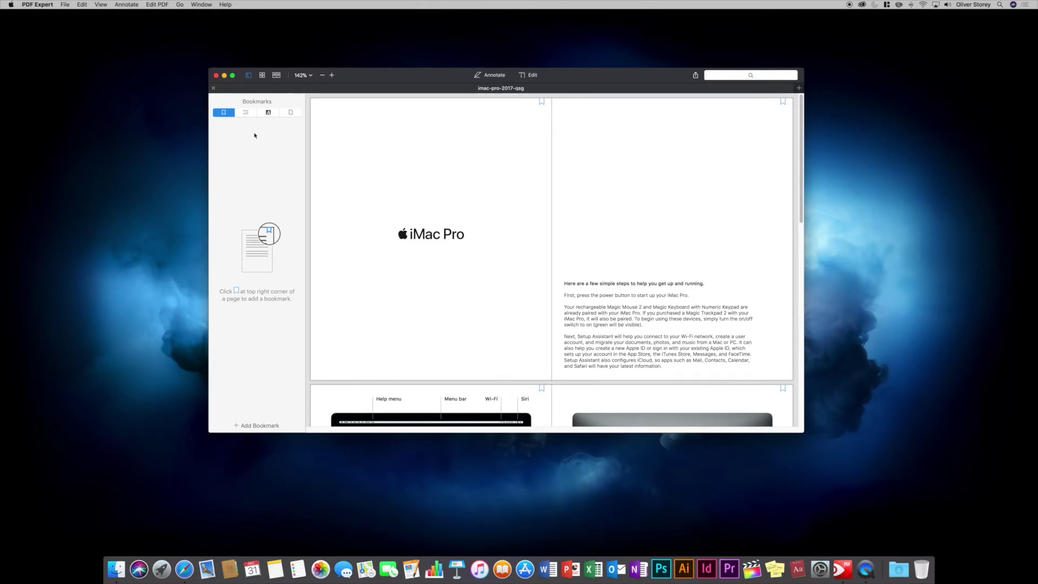
pyautogui.click(247, 113)
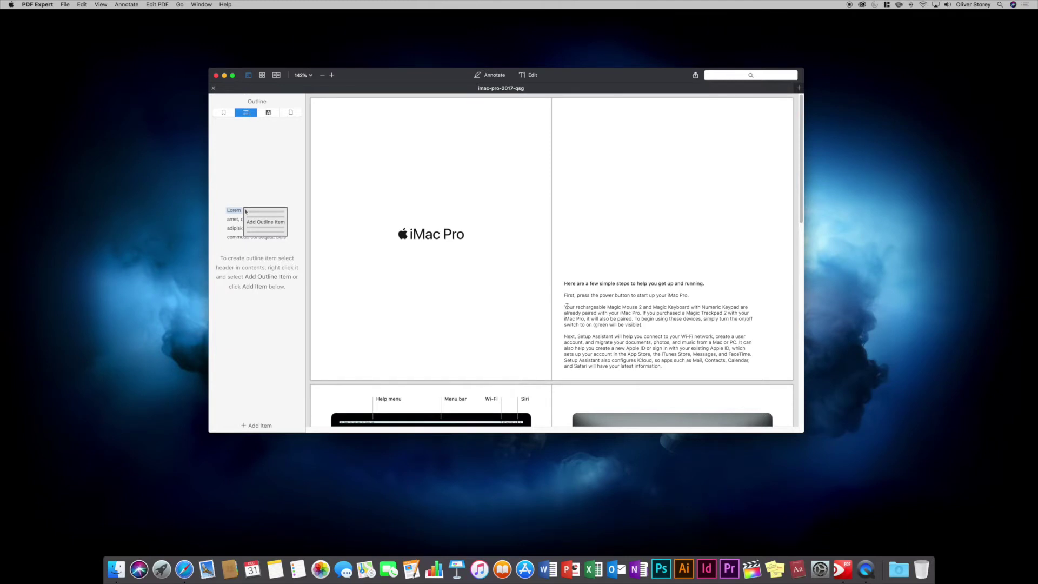
# Add the Magic Mouse 2 paragraph as a test outline item, jump to it, then delete it
pyautogui.moveTo(564, 307); pyautogui.dragTo(655, 330)
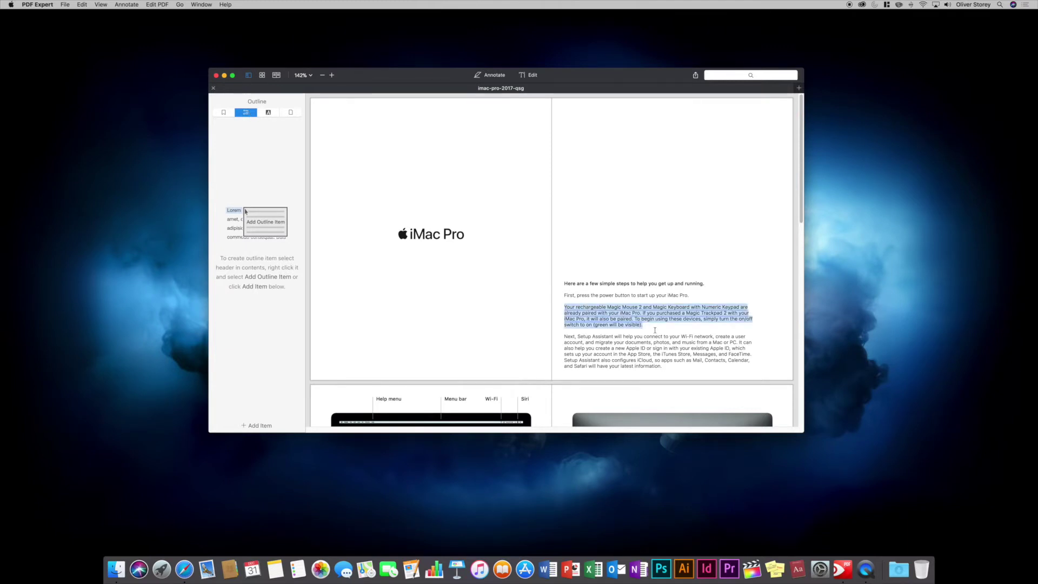
pyautogui.rightClick(619, 316)
pyautogui.click(685, 374)
pyautogui.press('Return')
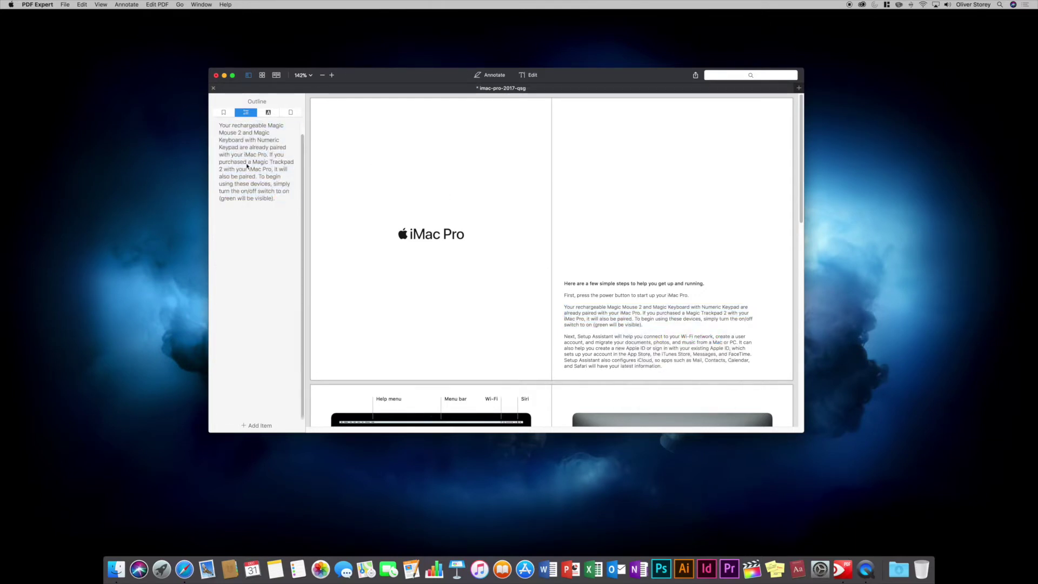
pyautogui.click(239, 127)
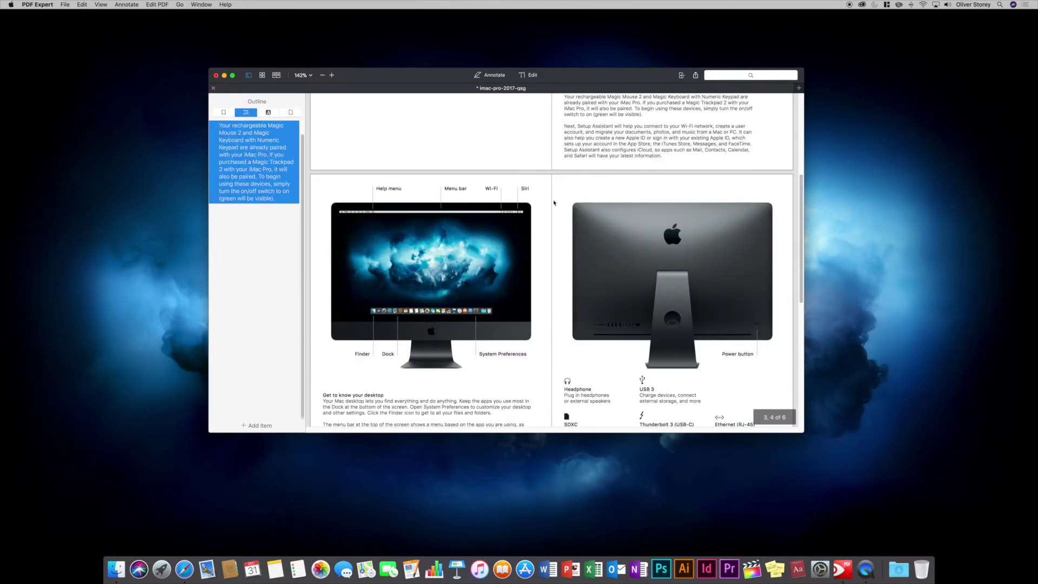
pyautogui.scroll(5, 576, 191)
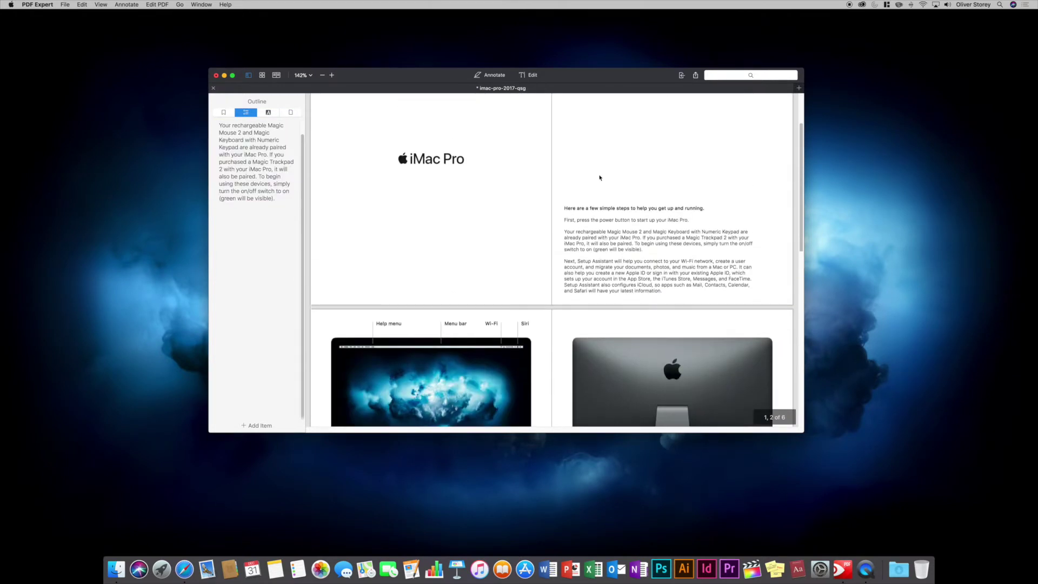
pyautogui.rightClick(268, 132)
pyautogui.click(313, 135)
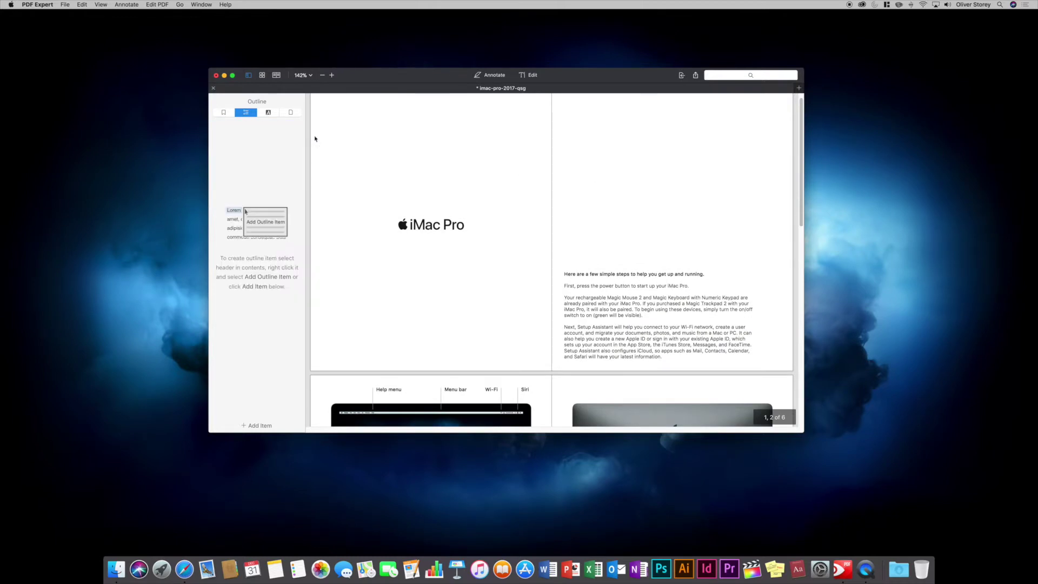
# Check the empty Annotations list, then show thumbnails of all six pages in the sidebar
pyautogui.click(265, 113)
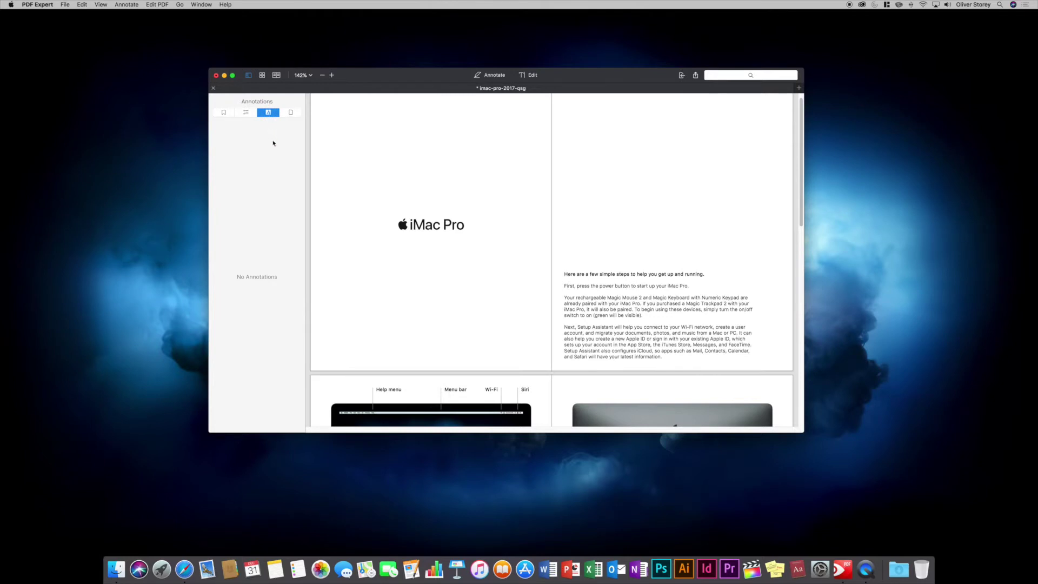
pyautogui.click(291, 112)
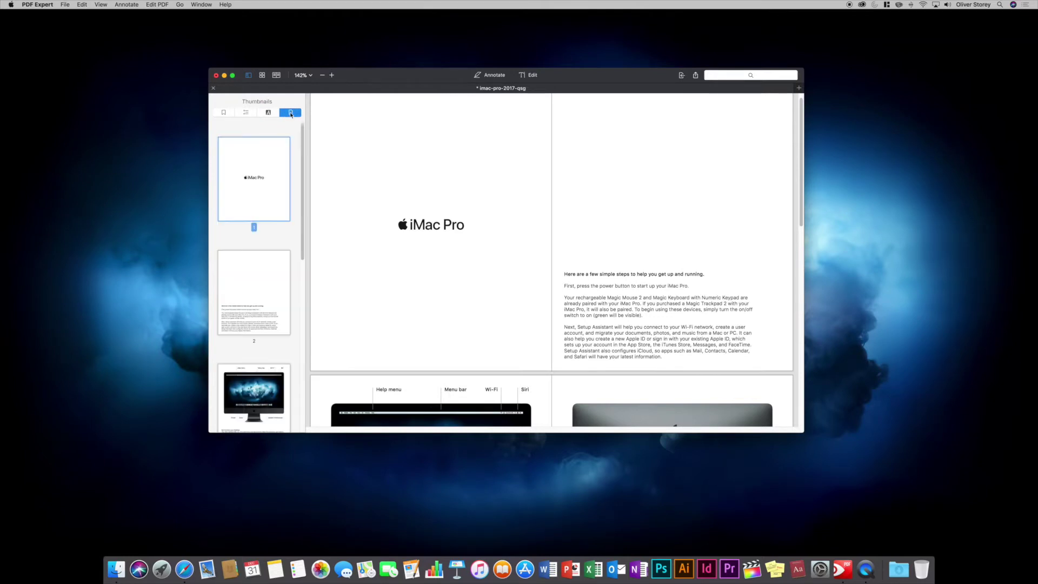
pyautogui.scroll(-8, 244, 215)
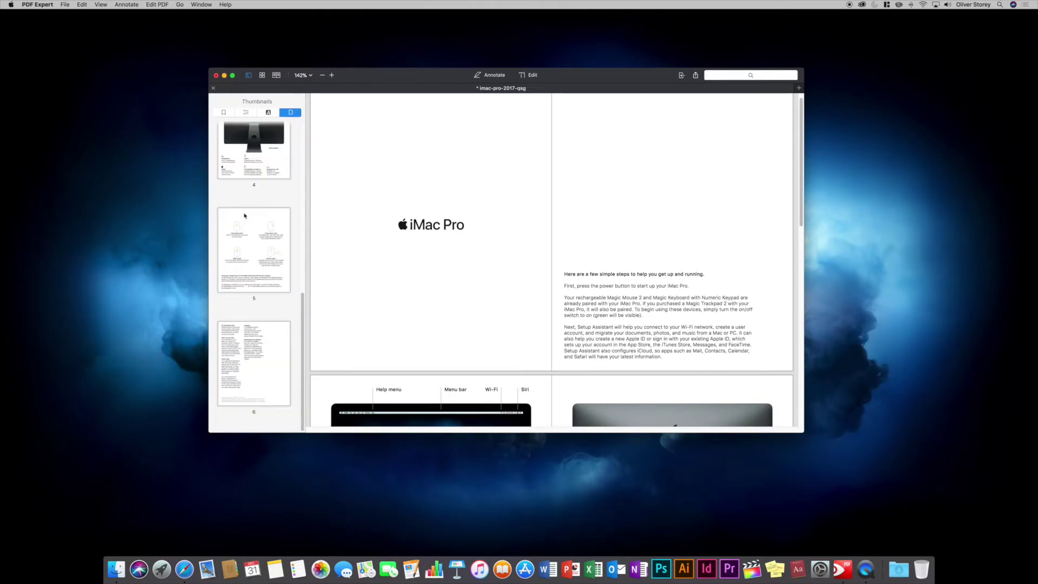
pyautogui.scroll(2, 244, 215)
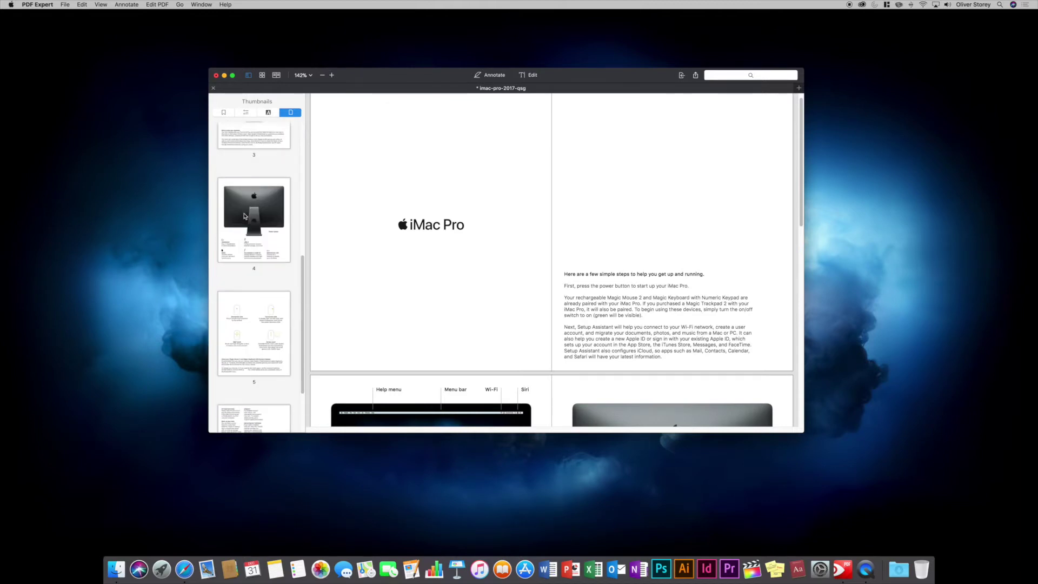
pyautogui.scroll(5, 244, 216)
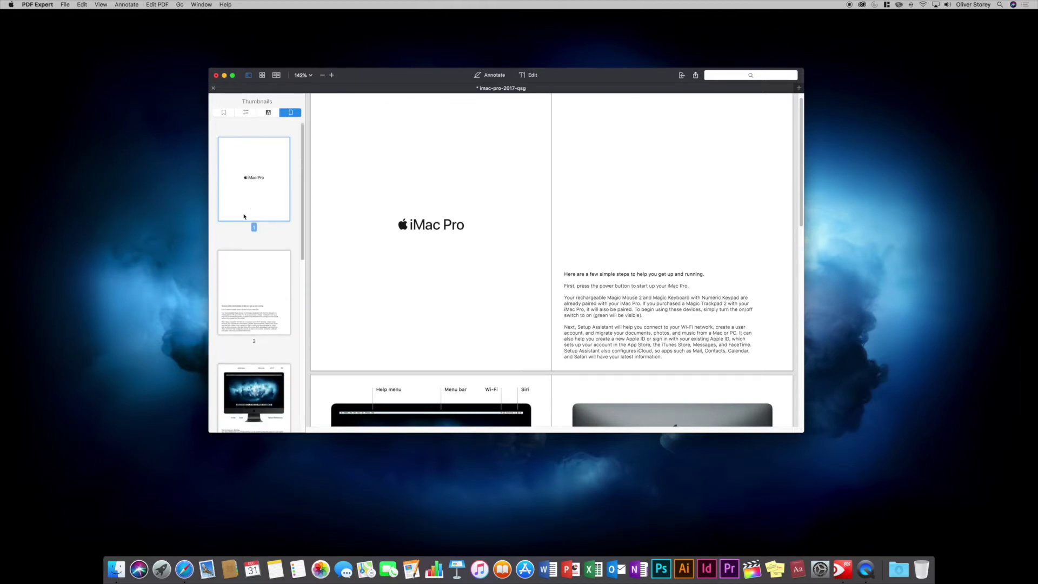
# In the page organizer, try moving the cover and preview Share and Extract, then close it unchanged
pyautogui.click(262, 76)
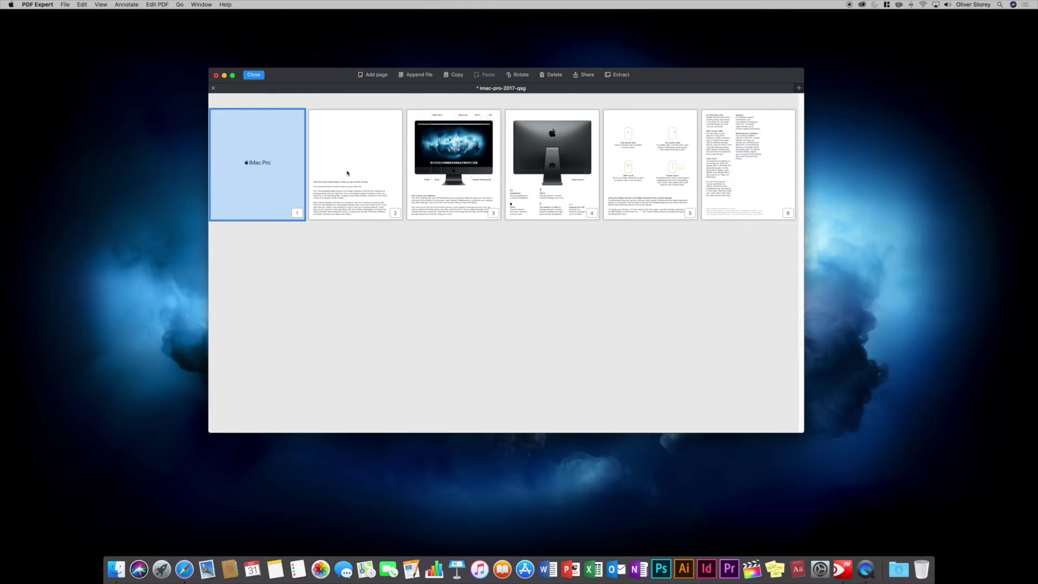
pyautogui.moveTo(290, 167); pyautogui.dragTo(406, 187)
pyautogui.click(586, 74)
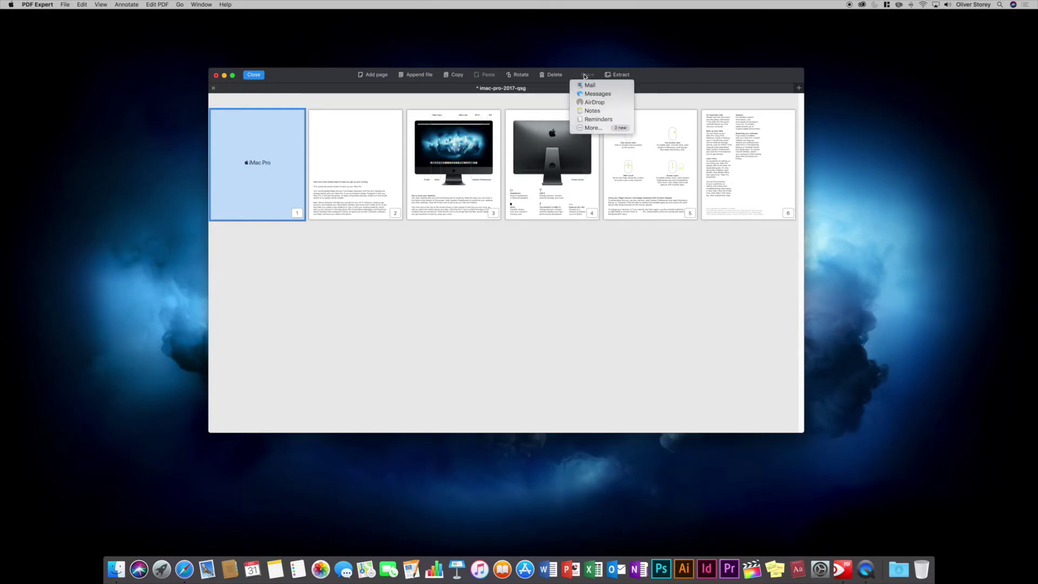
pyautogui.click(686, 72)
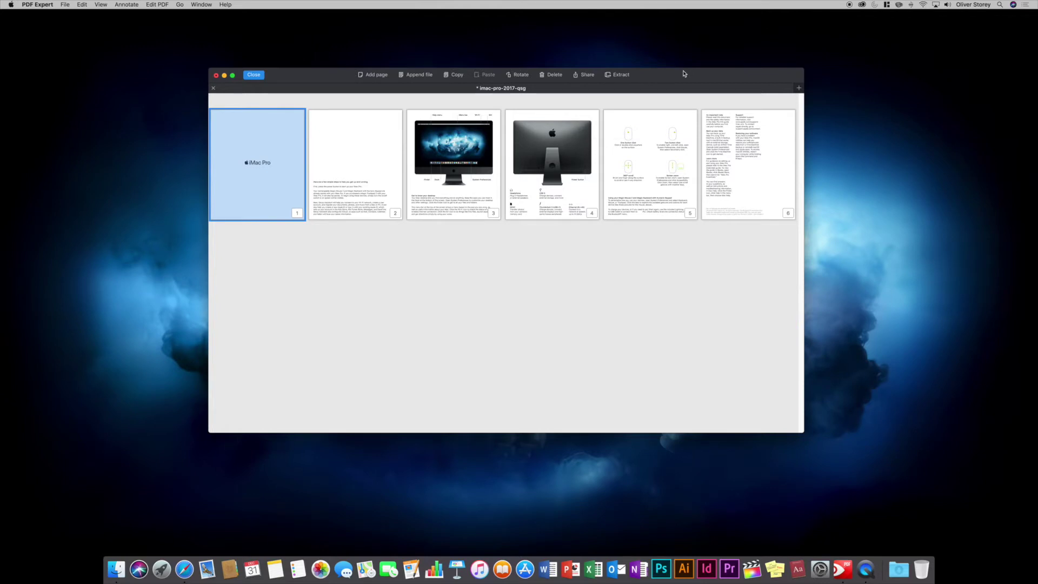
pyautogui.click(621, 75)
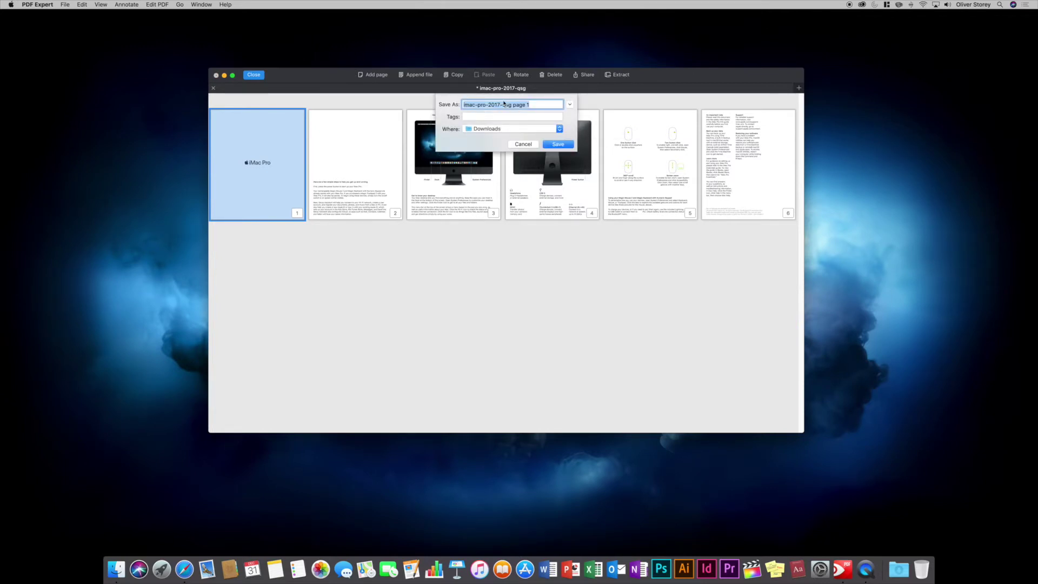
pyautogui.click(527, 145)
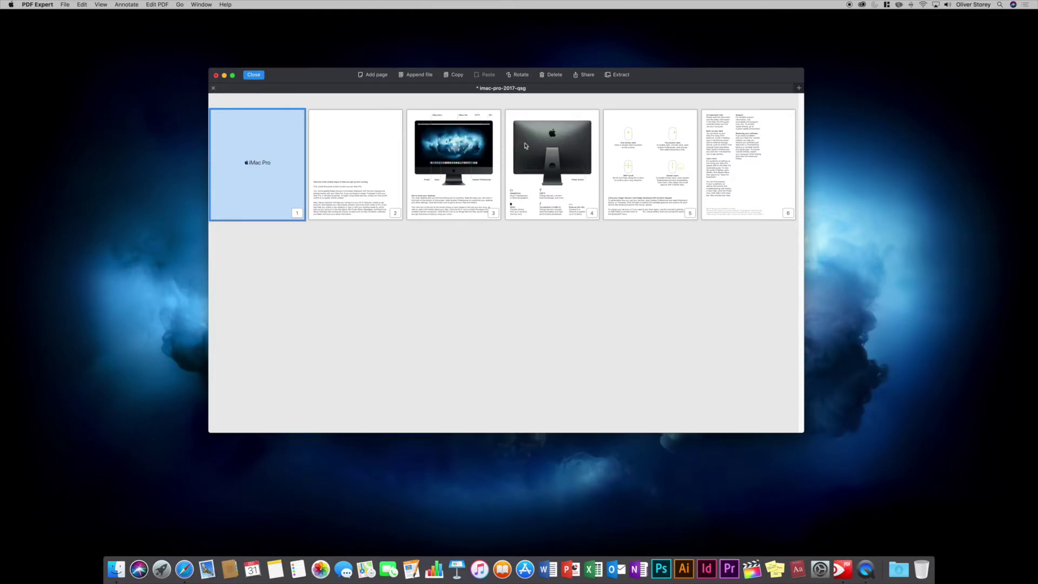
pyautogui.click(263, 76)
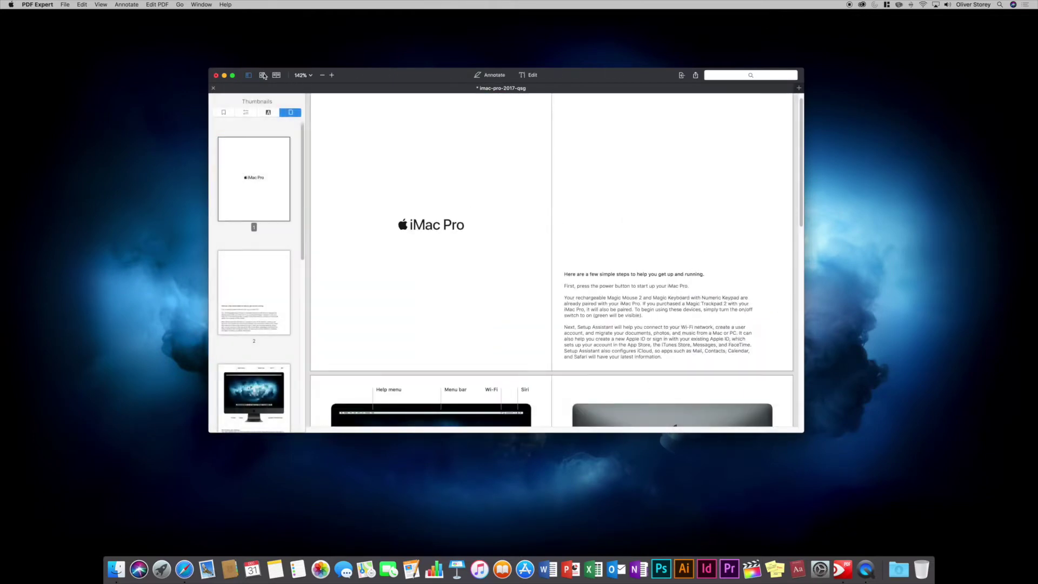
# Try single-page and 'Show first page alone' layouts, ending on two-page spreads with the cover beside page 2
pyautogui.click(275, 75)
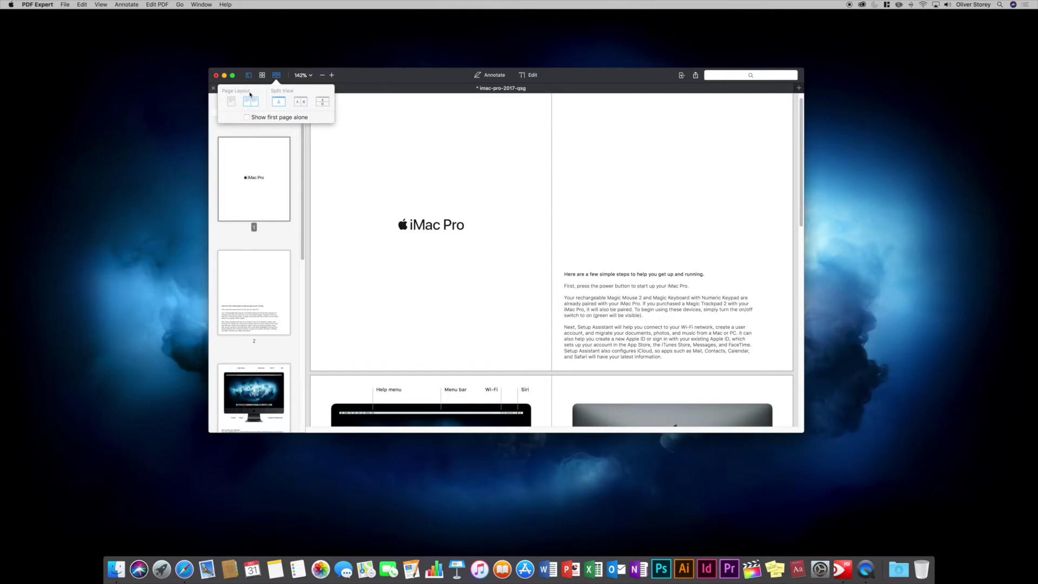
pyautogui.click(231, 101)
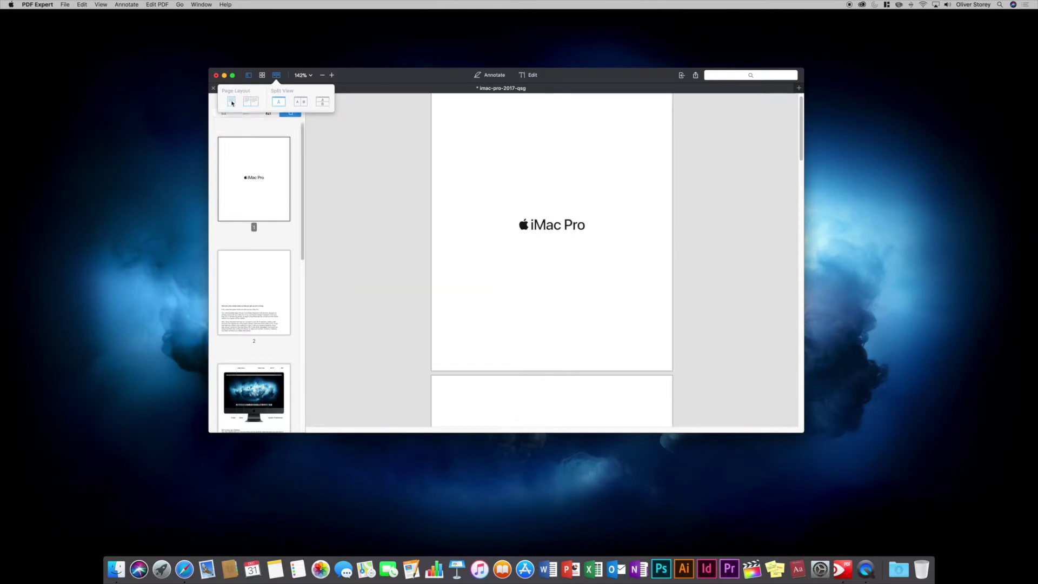
pyautogui.scroll(-20, 456, 176)
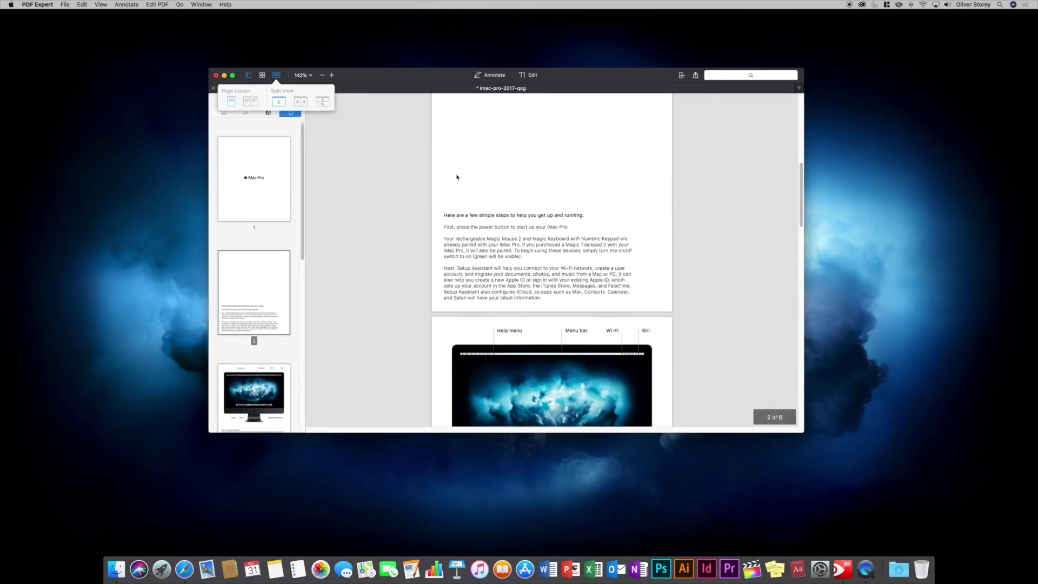
pyautogui.scroll(20, 456, 176)
pyautogui.click(249, 101)
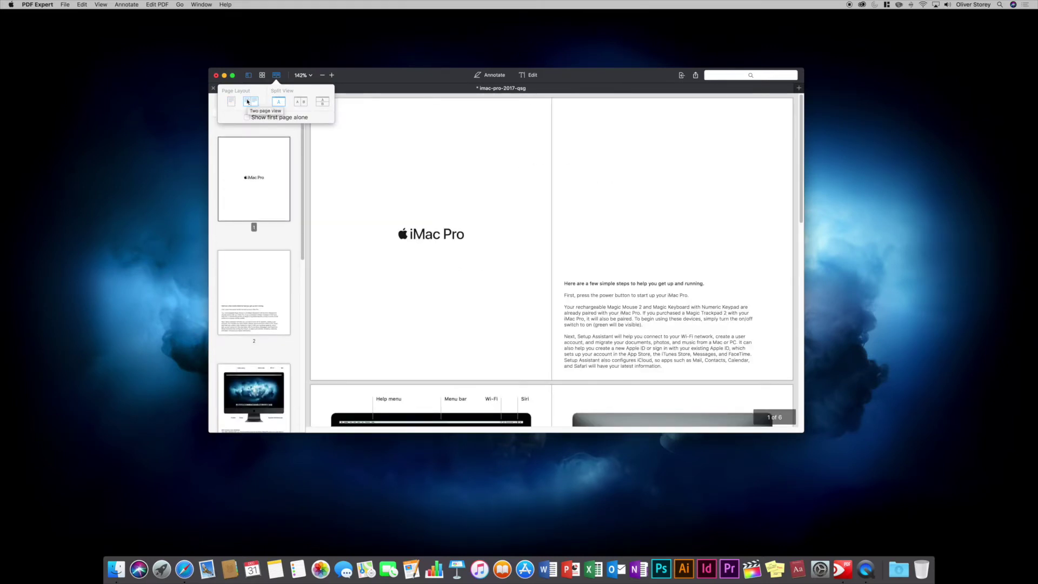
pyautogui.click(303, 118)
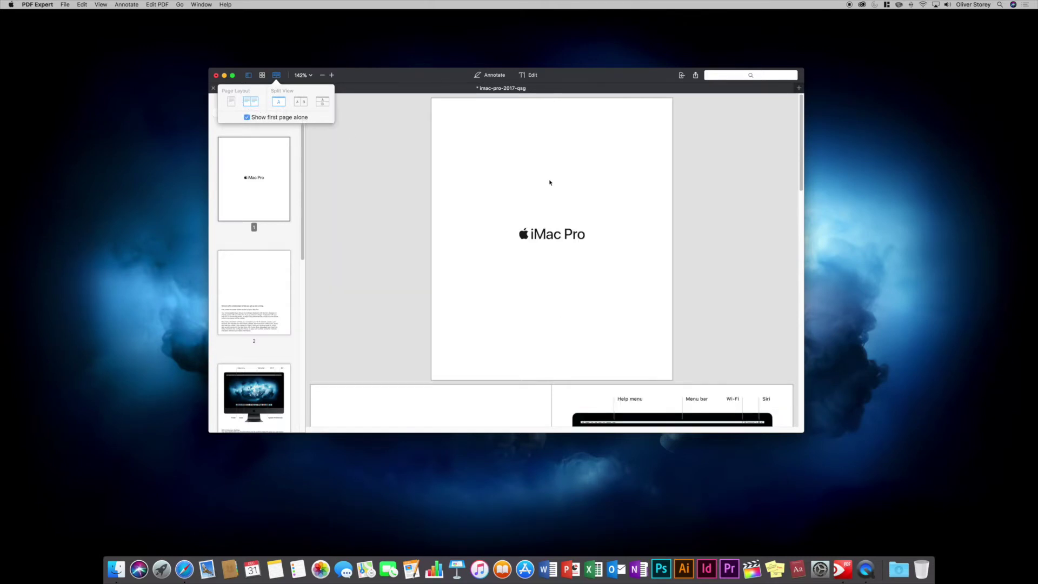
pyautogui.click(270, 117)
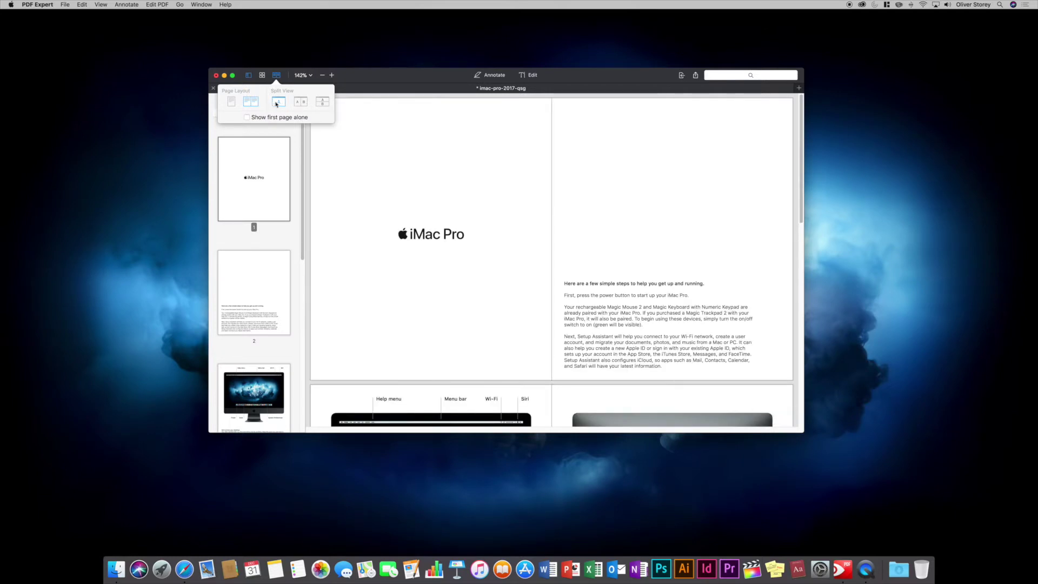
# Enable side-by-side split view after briefly trying the top-and-bottom split
pyautogui.click(300, 102)
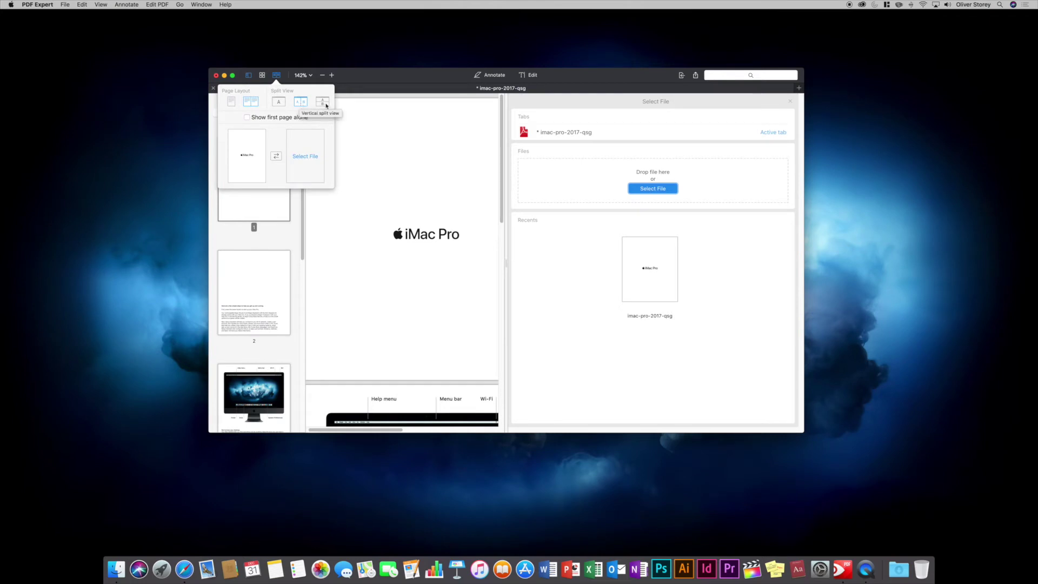
pyautogui.click(322, 102)
pyautogui.click(301, 104)
pyautogui.click(400, 81)
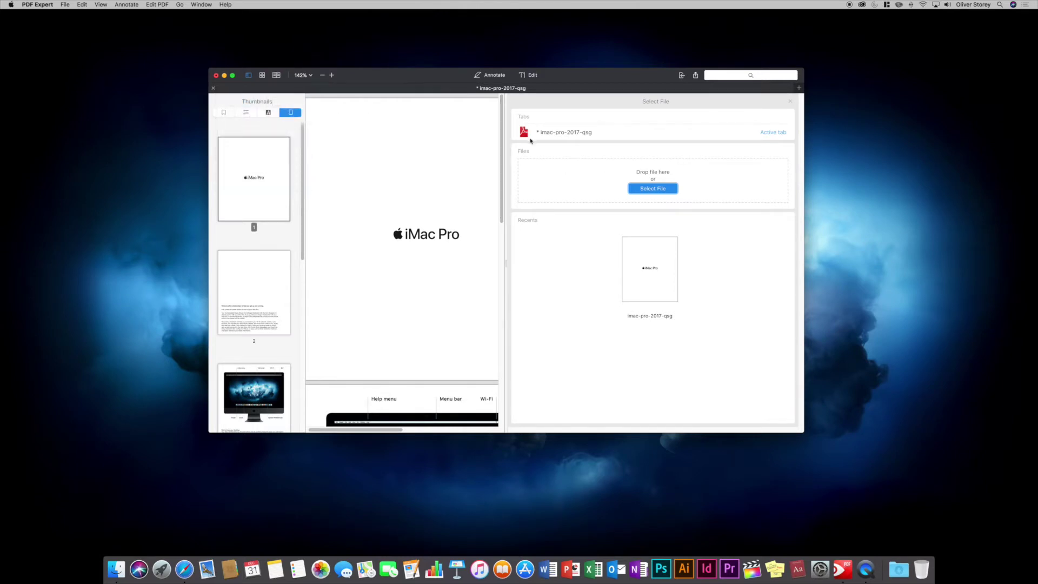
# Widen the guide's pane and open the recent guide in the second split pane
pyautogui.moveTo(508, 143)
pyautogui.mouseDown()
pyautogui.moveTo(547, 144)
pyautogui.moveTo(528, 144)
pyautogui.mouseUp()
pyautogui.click(651, 246)
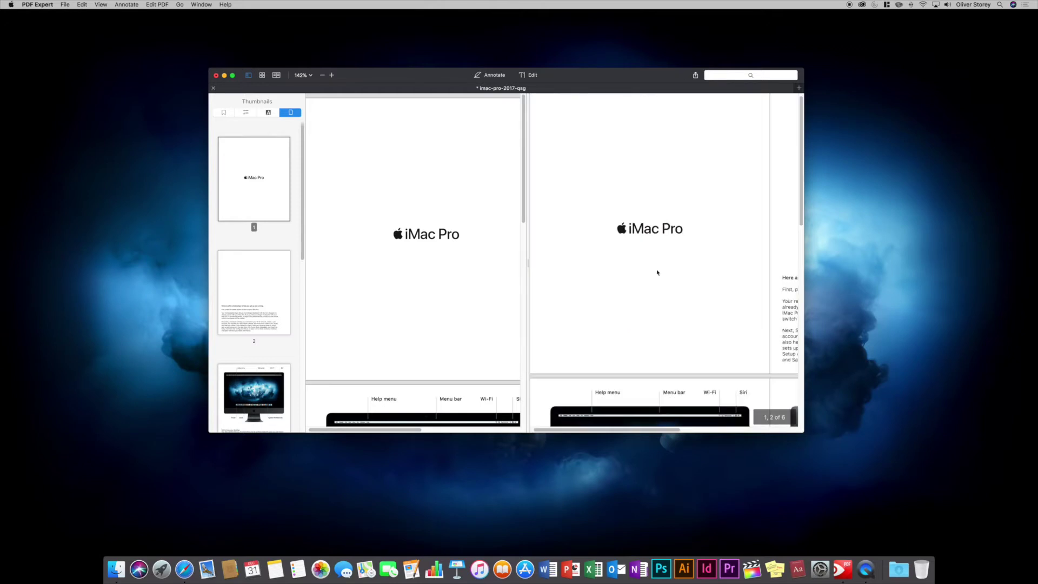
pyautogui.scroll(-5, 654, 271)
pyautogui.scroll(-3, 654, 272)
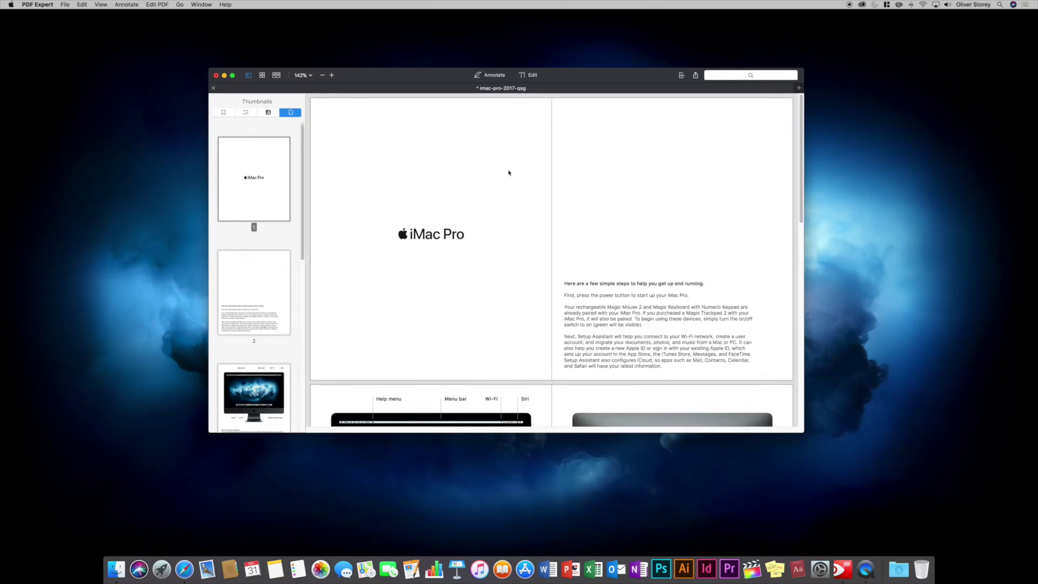
# Set a custom zoom of 80%
pyautogui.click(310, 77)
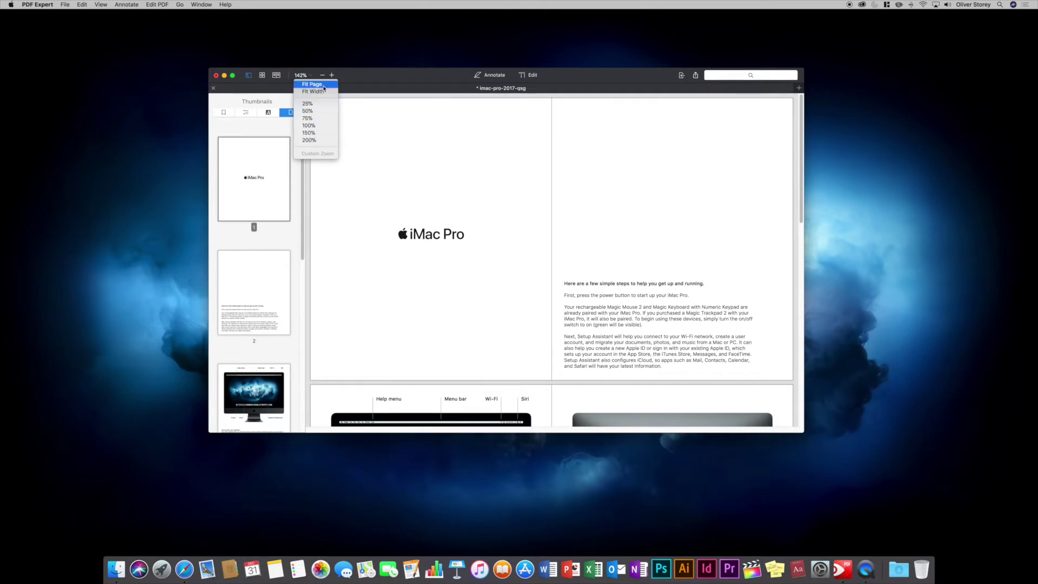
pyautogui.click(313, 153)
pyautogui.write('80')
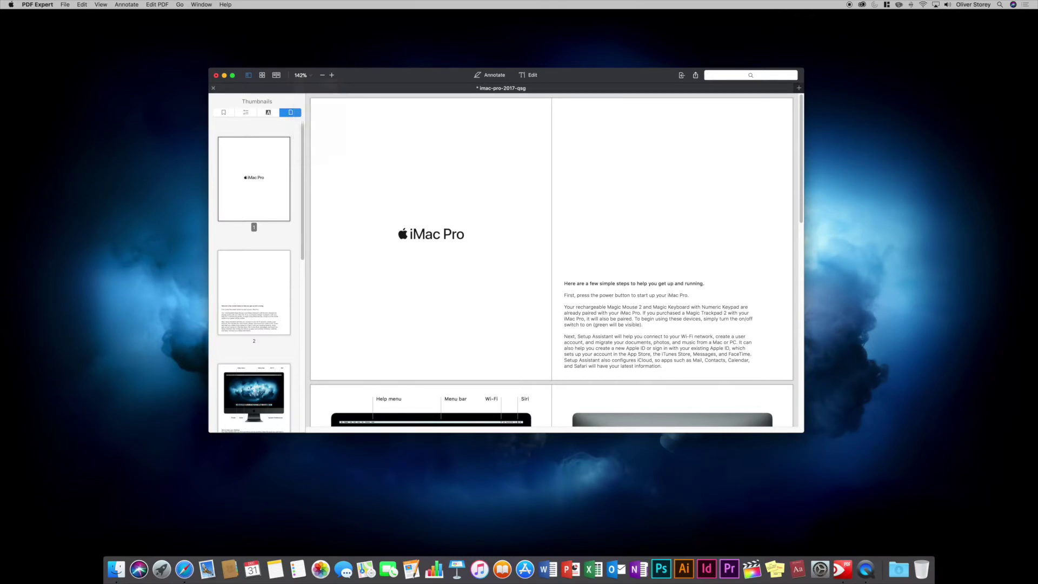
pyautogui.press('Return')
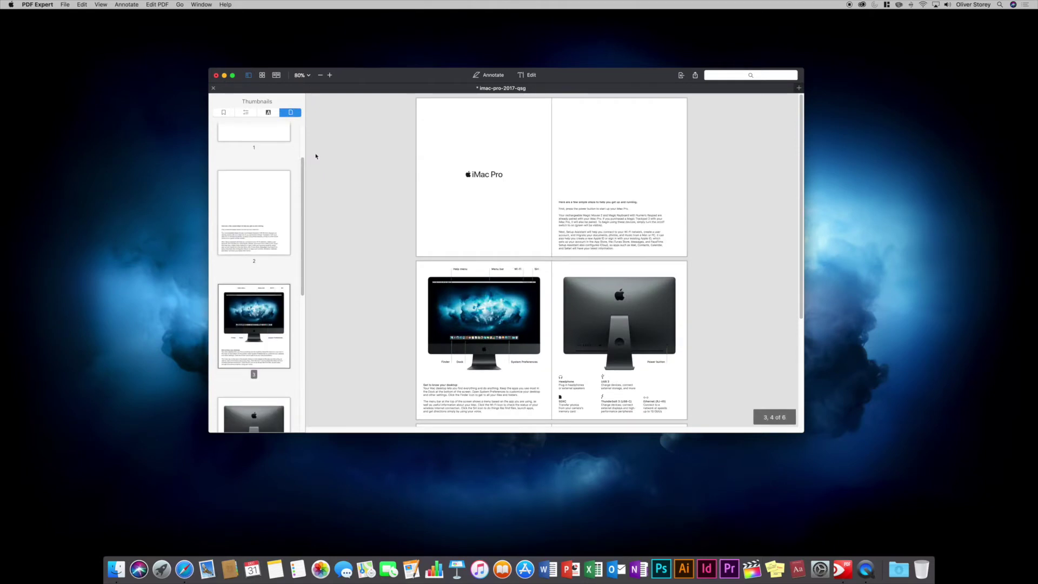
# Switch to Fit Width zoom, then step out and back in to about 141%
pyautogui.click(309, 76)
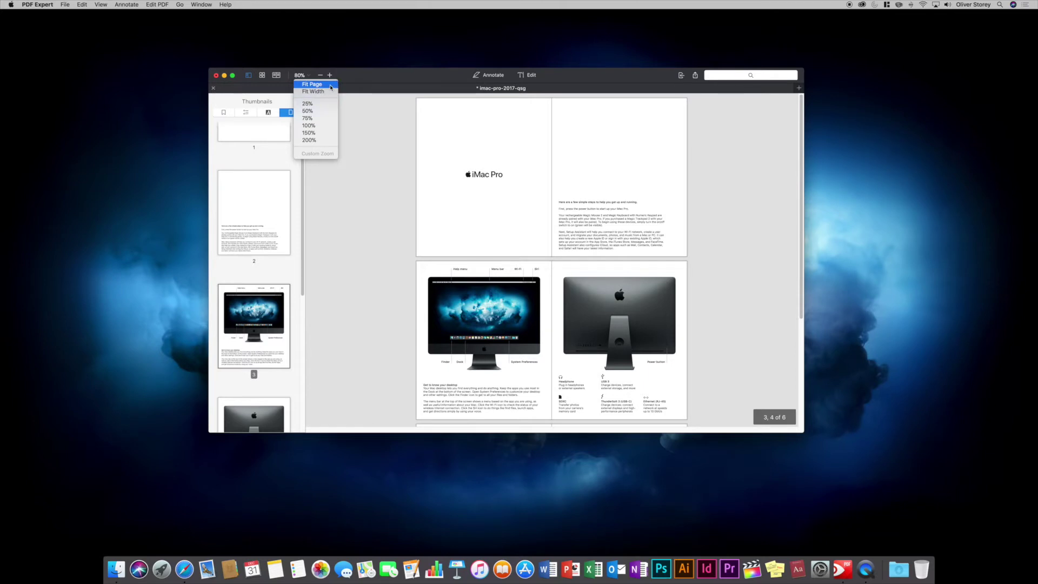
pyautogui.click(318, 92)
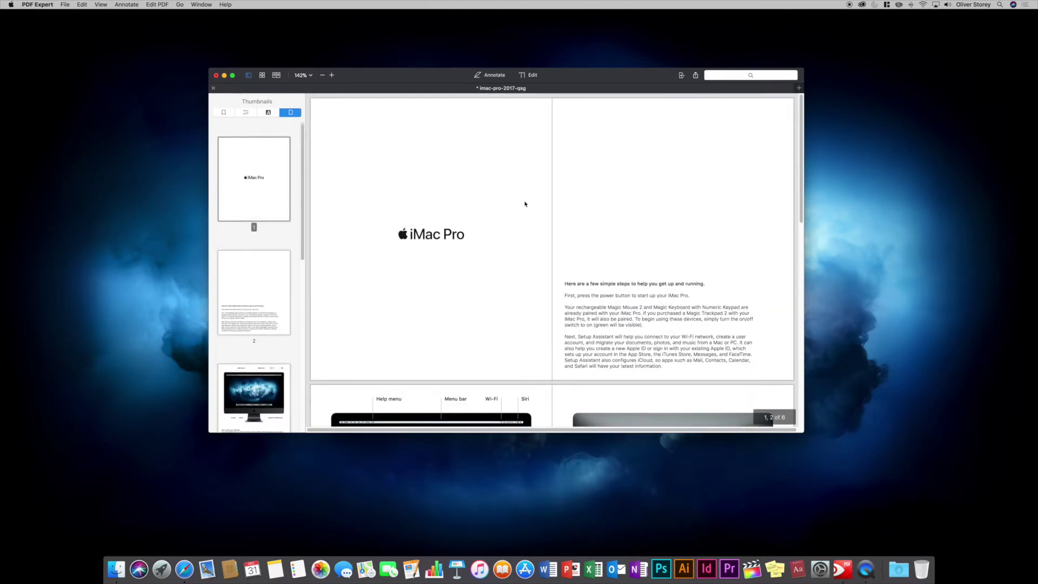
pyautogui.click(323, 75)
pyautogui.click(332, 76)
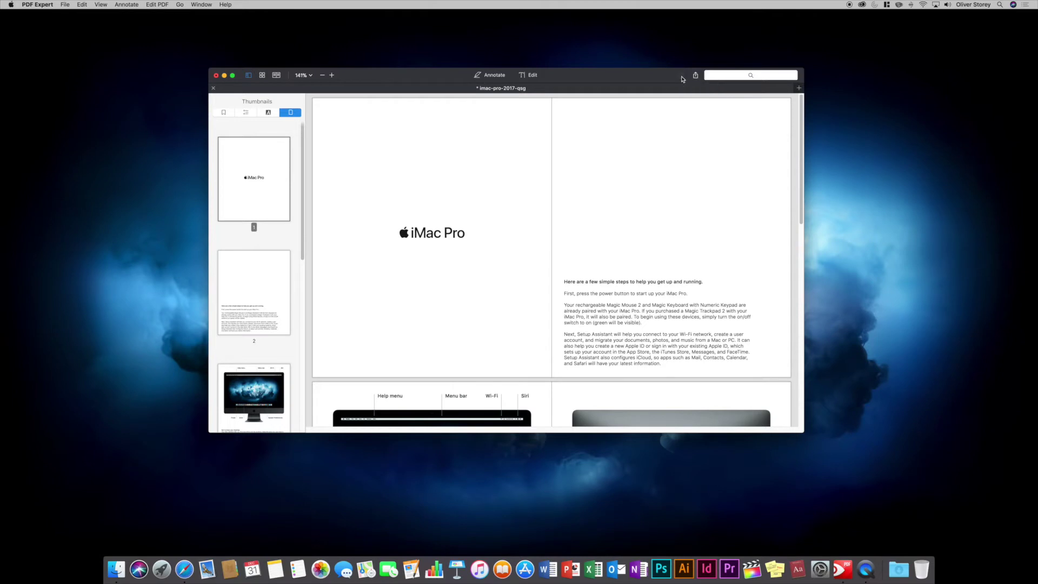
pyautogui.scroll(-15, 679, 174)
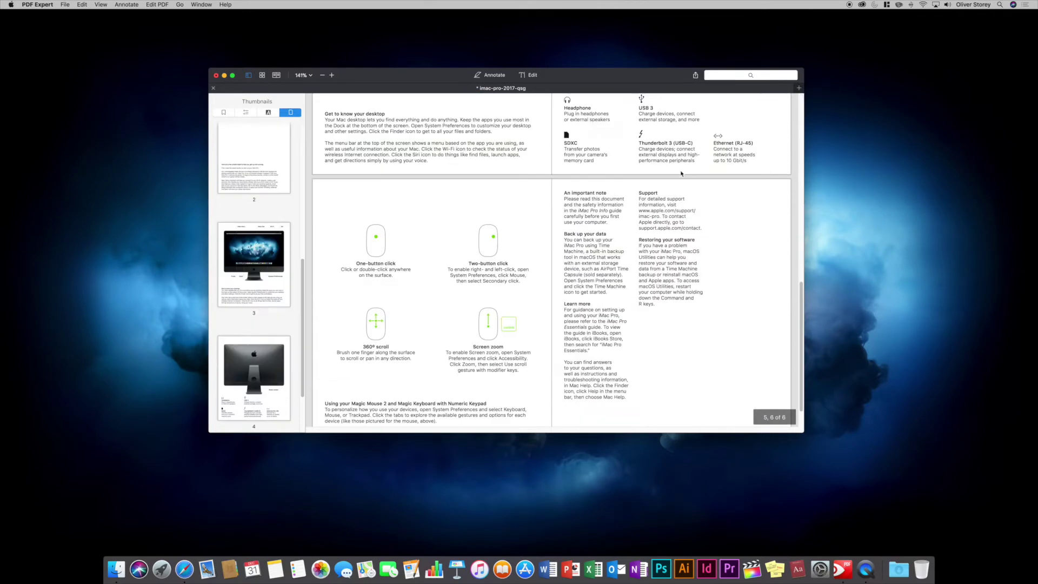
pyautogui.click(255, 201)
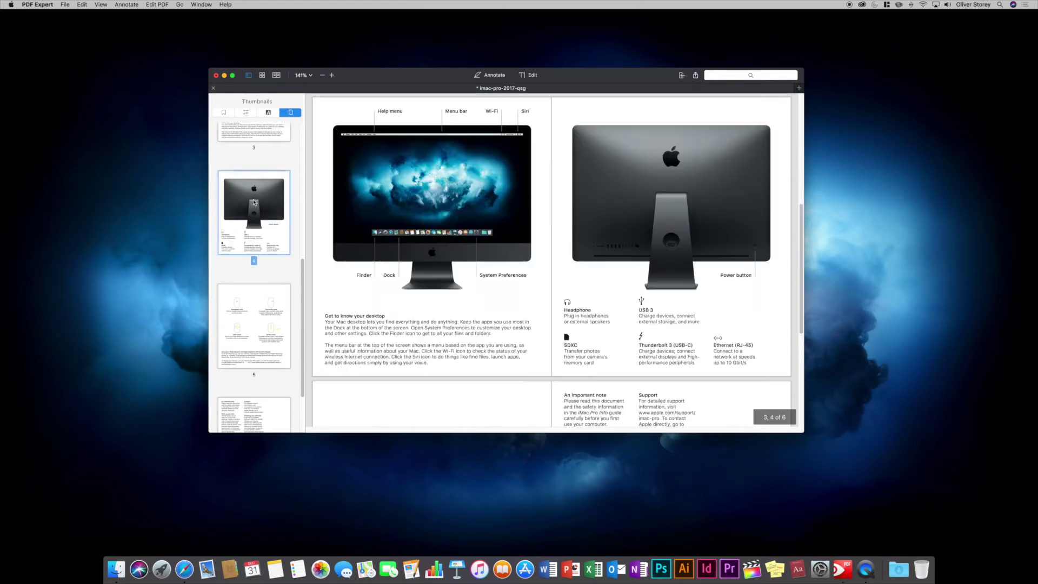
pyautogui.click(681, 75)
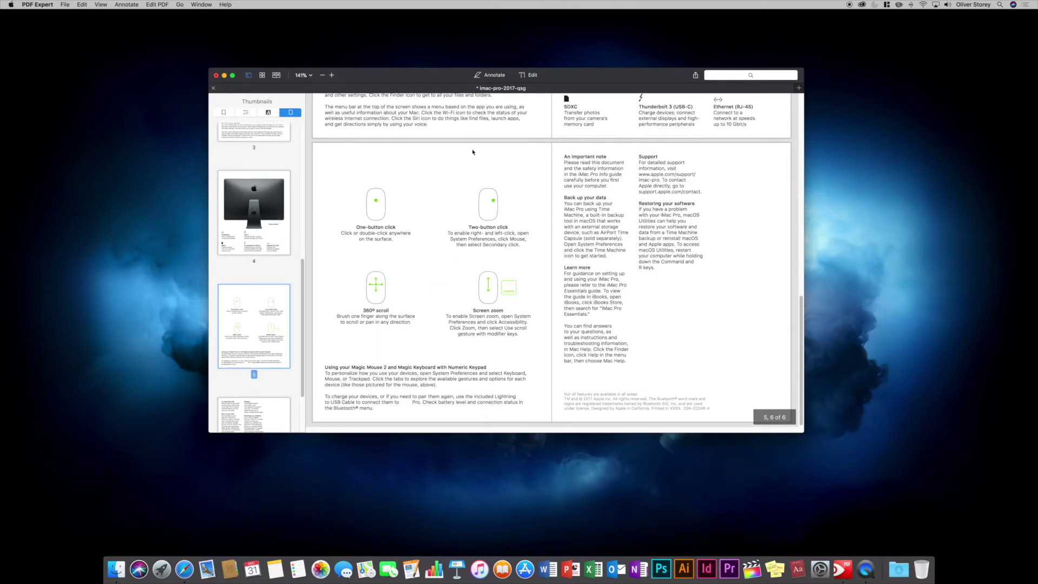
pyautogui.scroll(15, 472, 152)
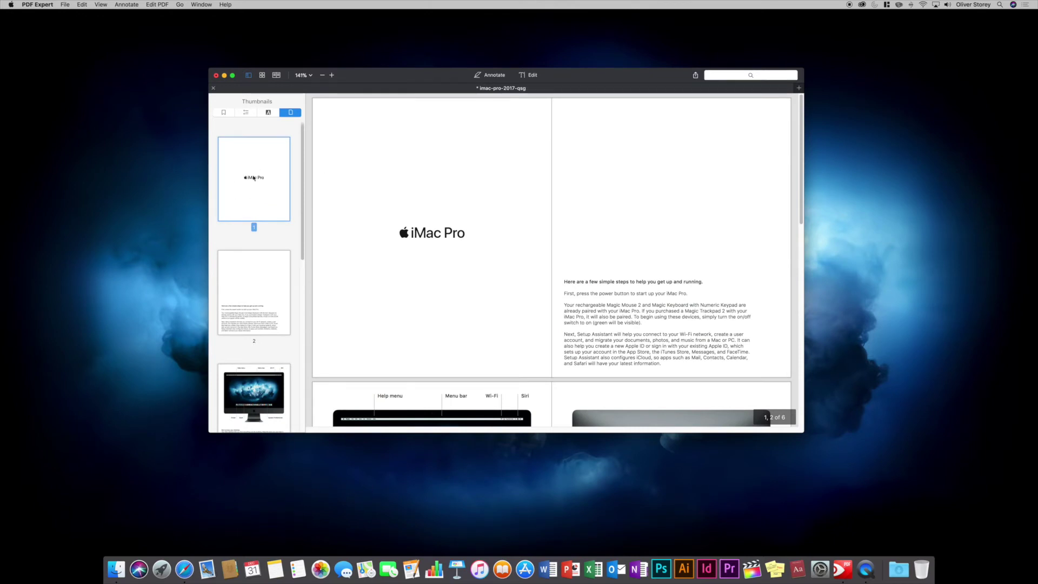
pyautogui.scroll(-1, 255, 174)
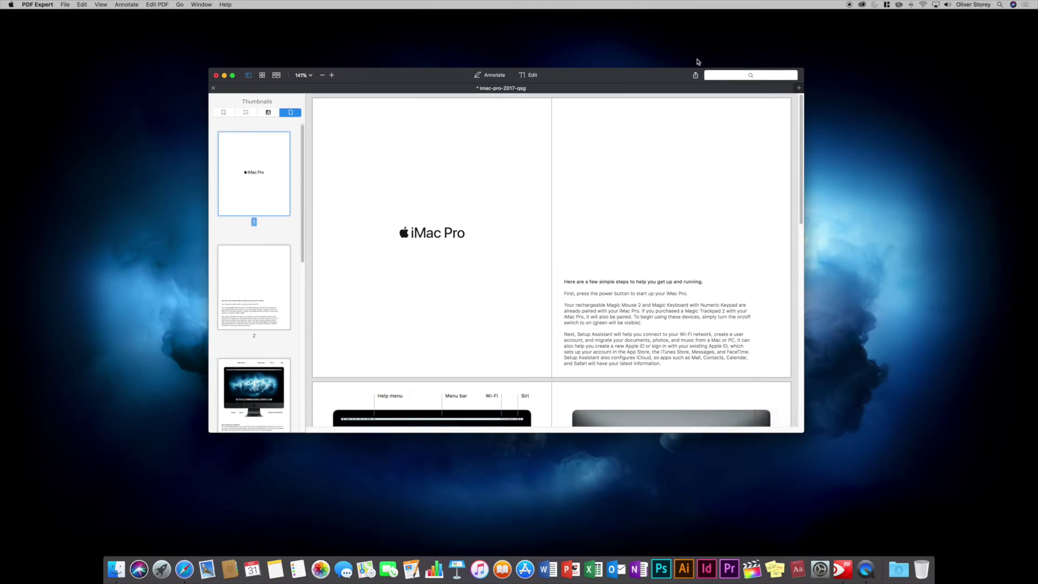
pyautogui.click(696, 76)
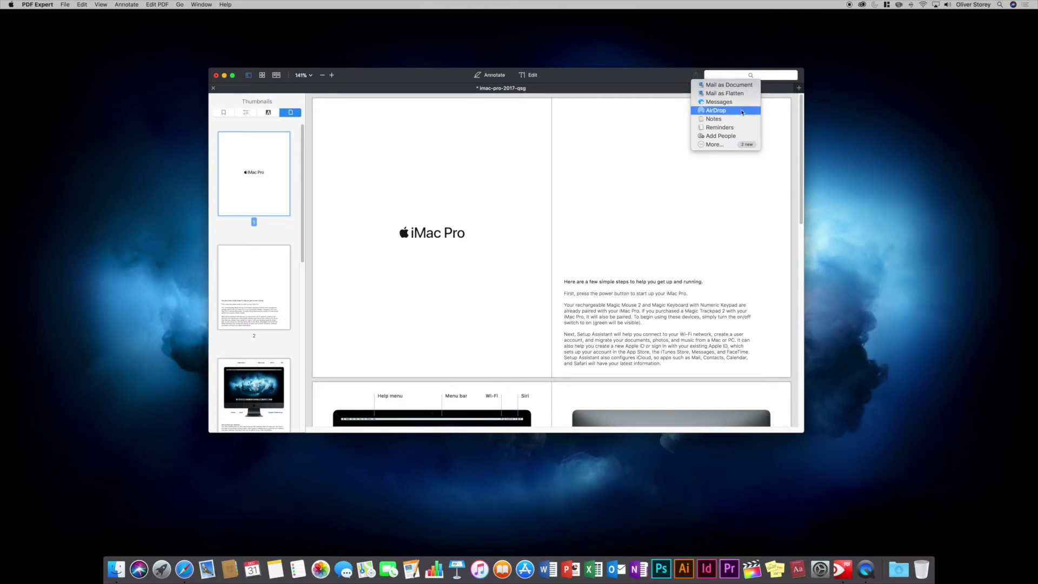
pyautogui.click(648, 77)
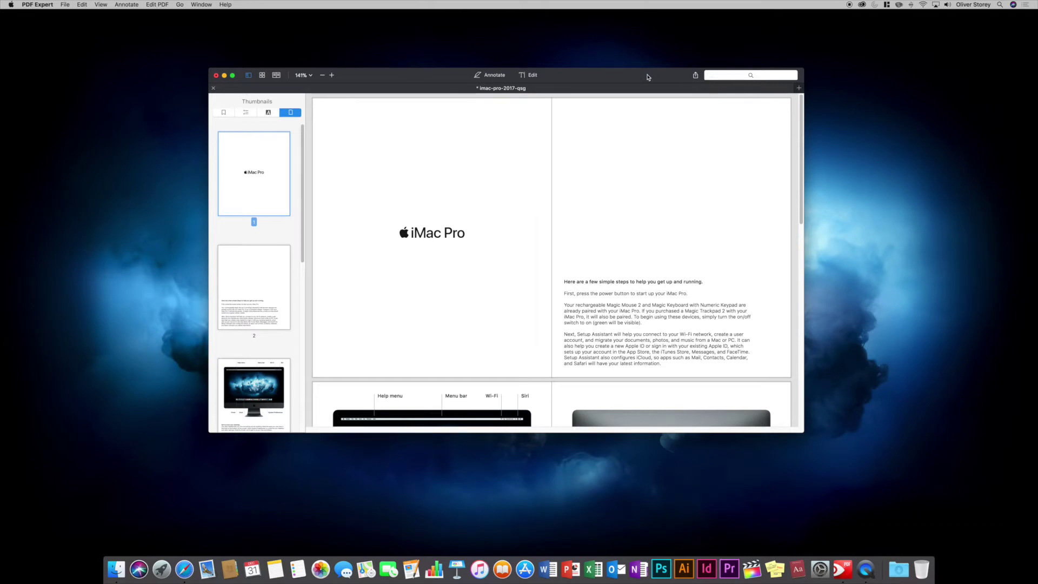
pyautogui.click(745, 73)
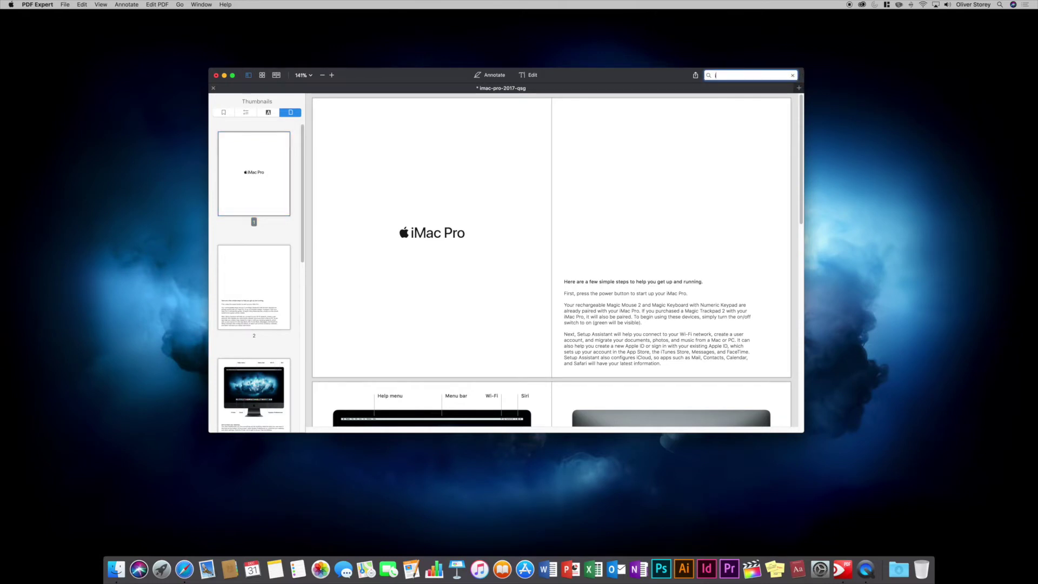
pyautogui.write('iMac')
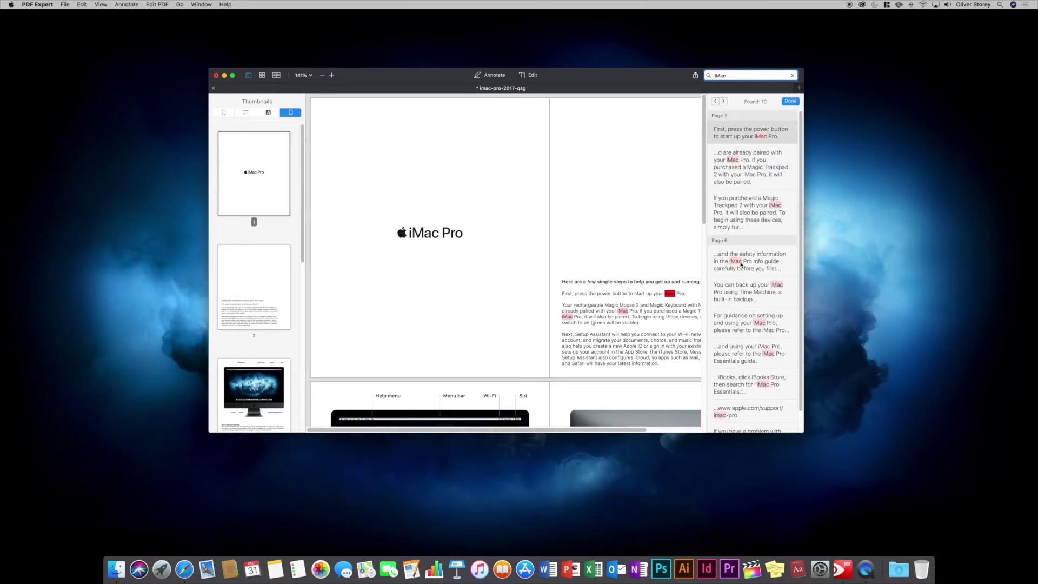
pyautogui.scroll(-2, 741, 264)
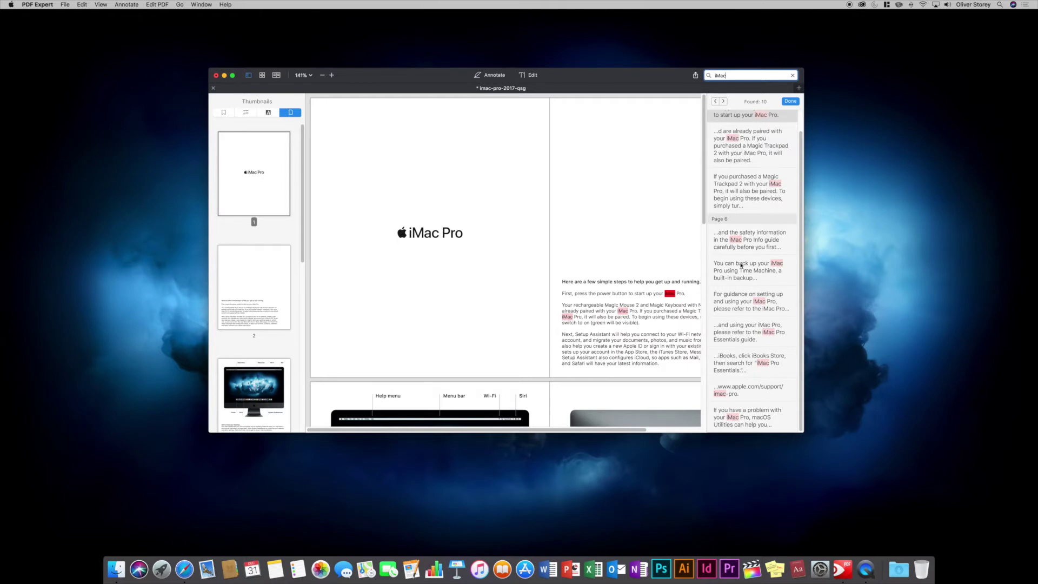
pyautogui.scroll(2, 741, 265)
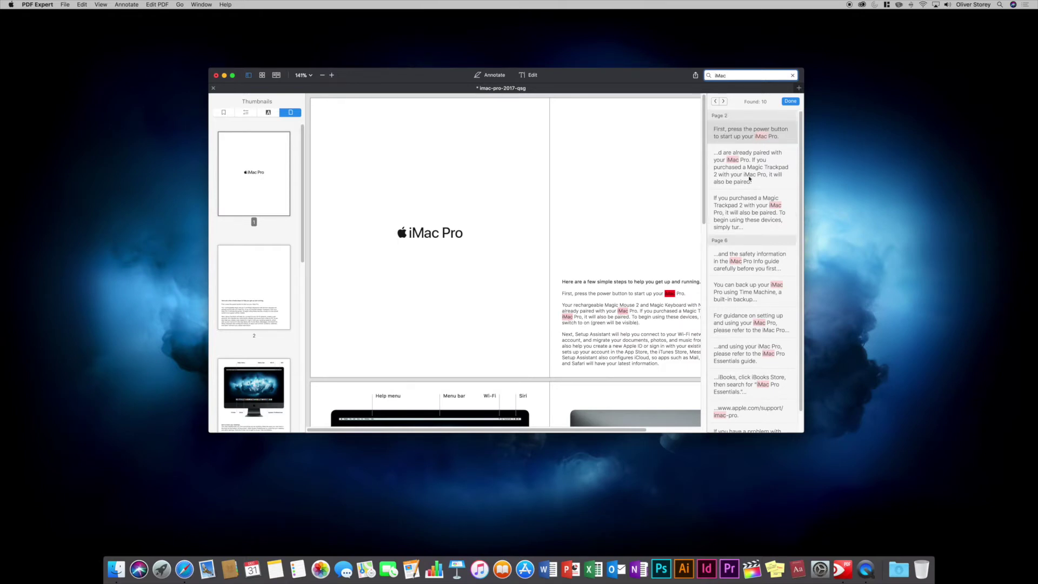
pyautogui.press('Return')
pyautogui.press('Return')
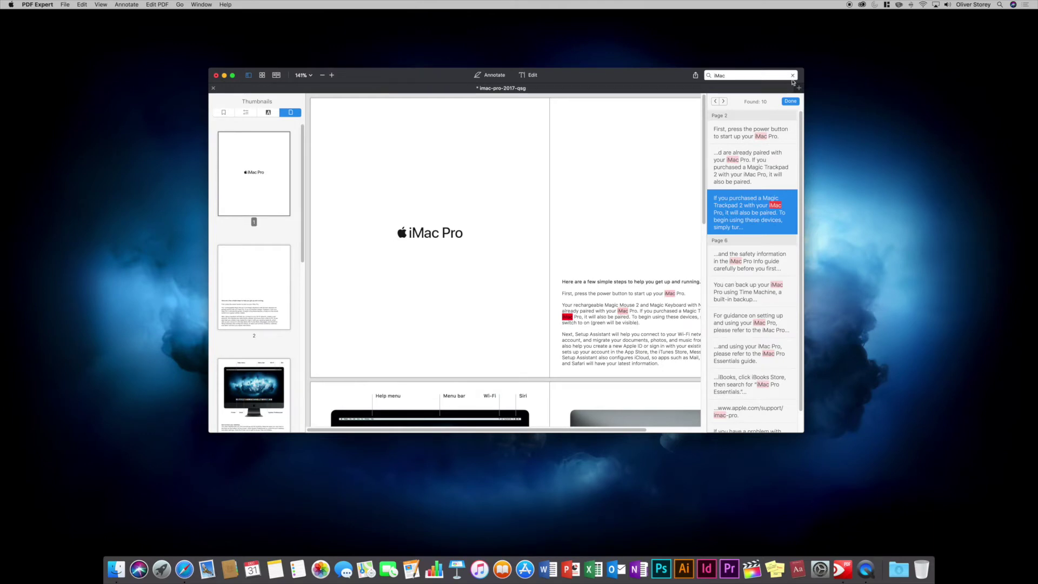
pyautogui.click(791, 104)
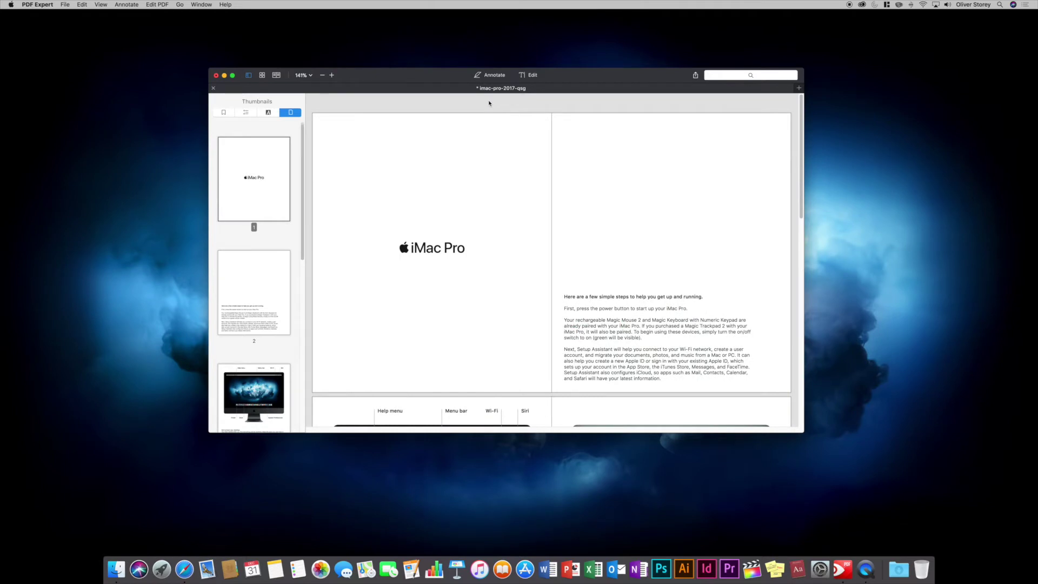
# Enter Annotate mode with the Highlight tool, trying the yellow and red colour swatches
pyautogui.click(495, 76)
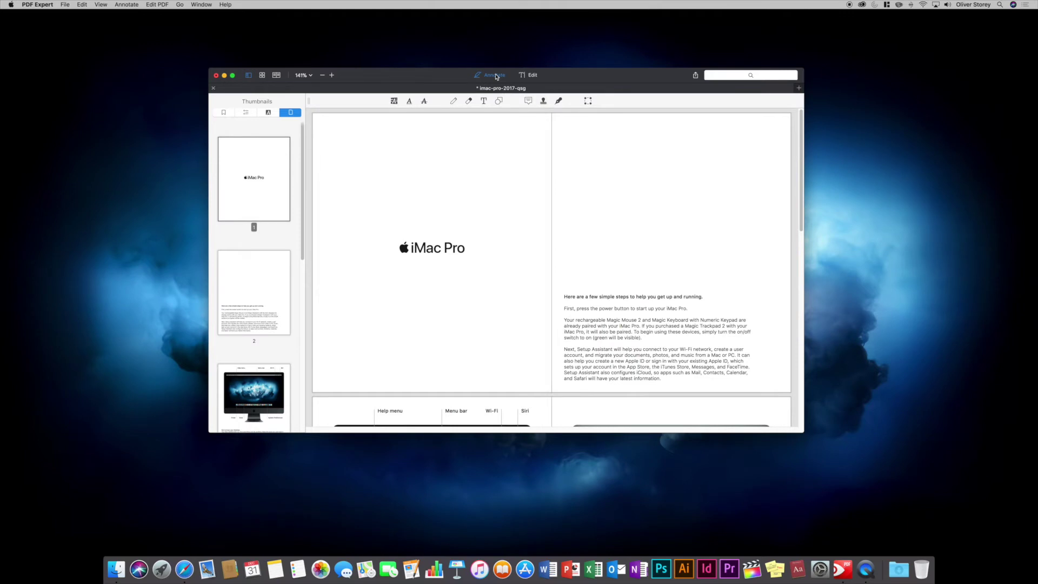
pyautogui.click(394, 101)
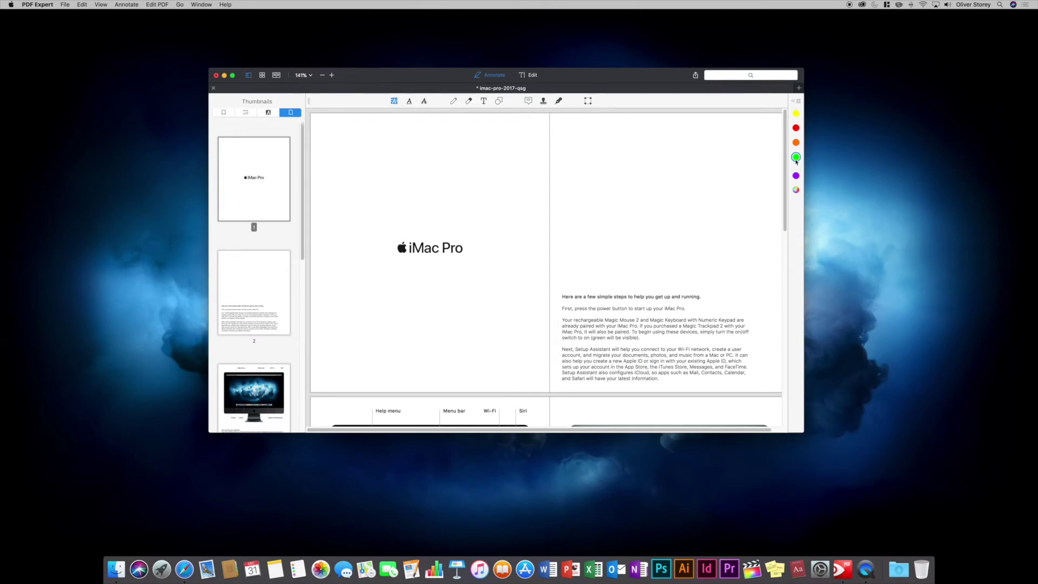
pyautogui.click(794, 102)
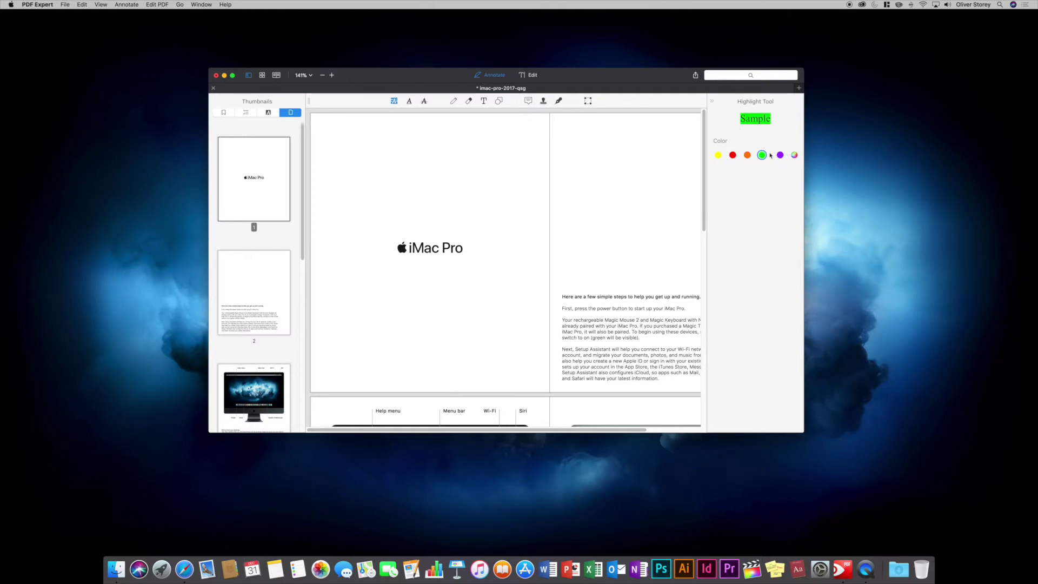
pyautogui.click(711, 103)
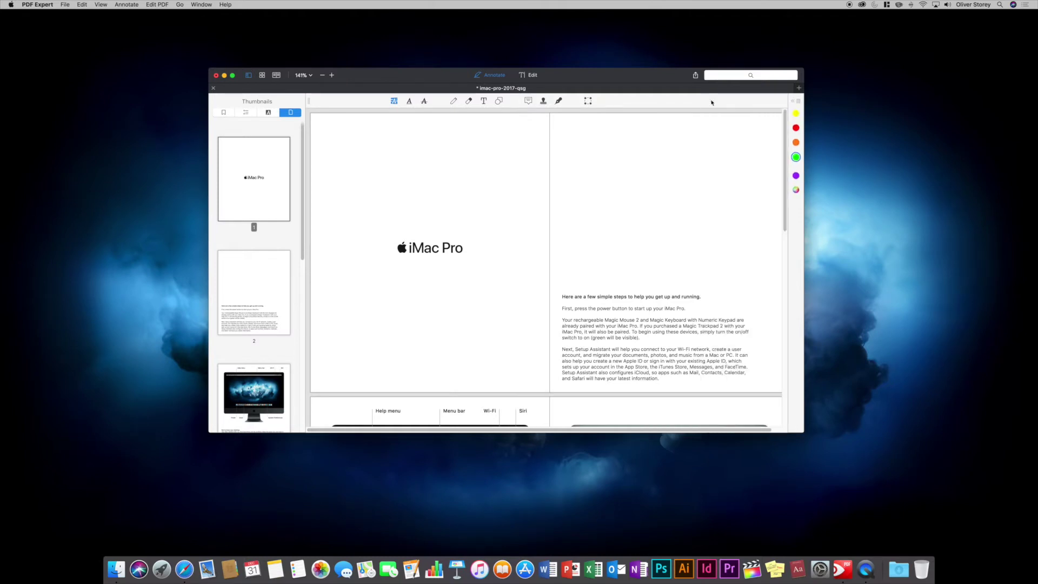
pyautogui.click(796, 113)
pyautogui.click(795, 128)
# Create a pale lavender custom colour from the colour picker's wheel
pyautogui.click(796, 190)
pyautogui.click(773, 215)
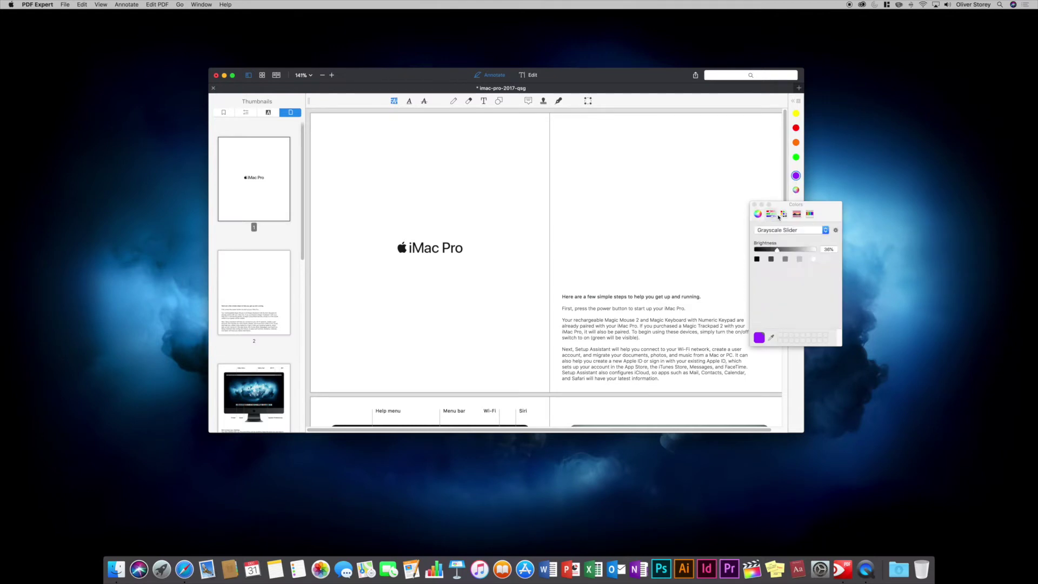
pyautogui.click(783, 214)
pyautogui.click(758, 214)
pyautogui.moveTo(801, 274)
pyautogui.mouseDown()
pyautogui.moveTo(792, 261)
pyautogui.moveTo(794, 274)
pyautogui.mouseUp()
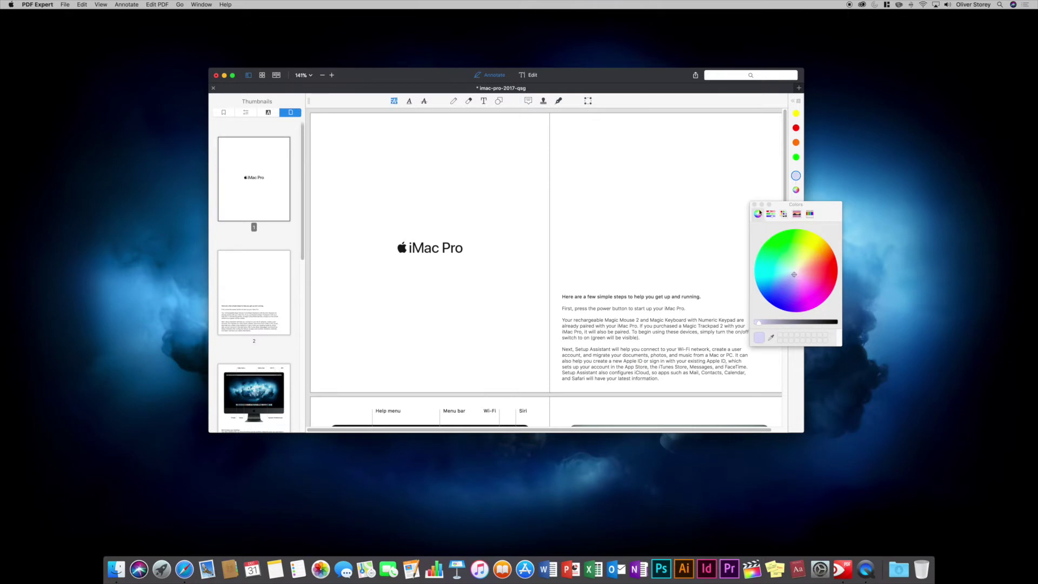
pyautogui.click(755, 204)
# Highlight 'get up and running.' in green on page 2, delete a trial yellow highlight, and list annotations
pyautogui.click(796, 113)
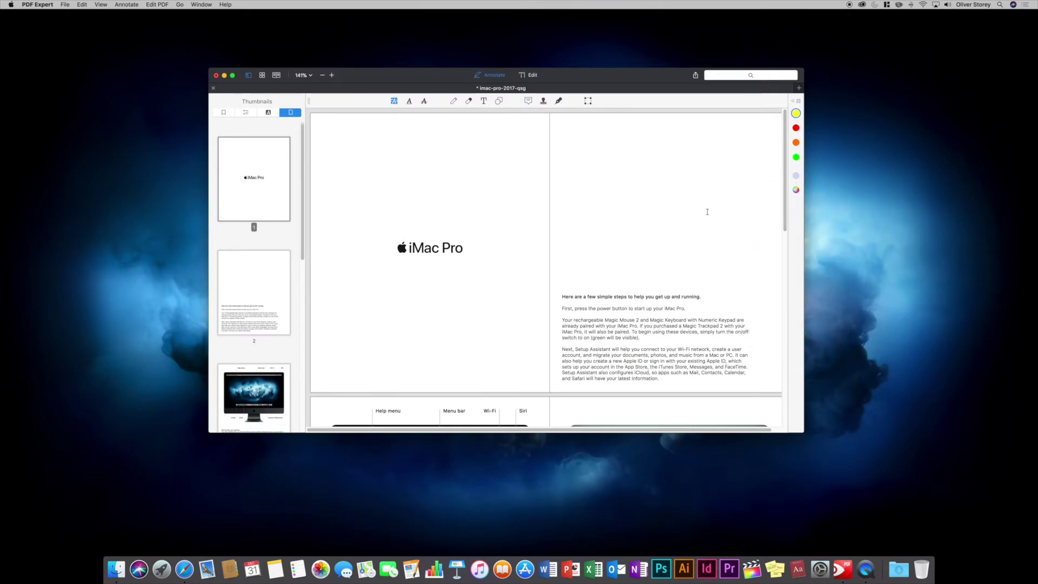
pyautogui.moveTo(563, 297); pyautogui.dragTo(628, 297)
pyautogui.click(795, 156)
pyautogui.moveTo(654, 297); pyautogui.dragTo(703, 297)
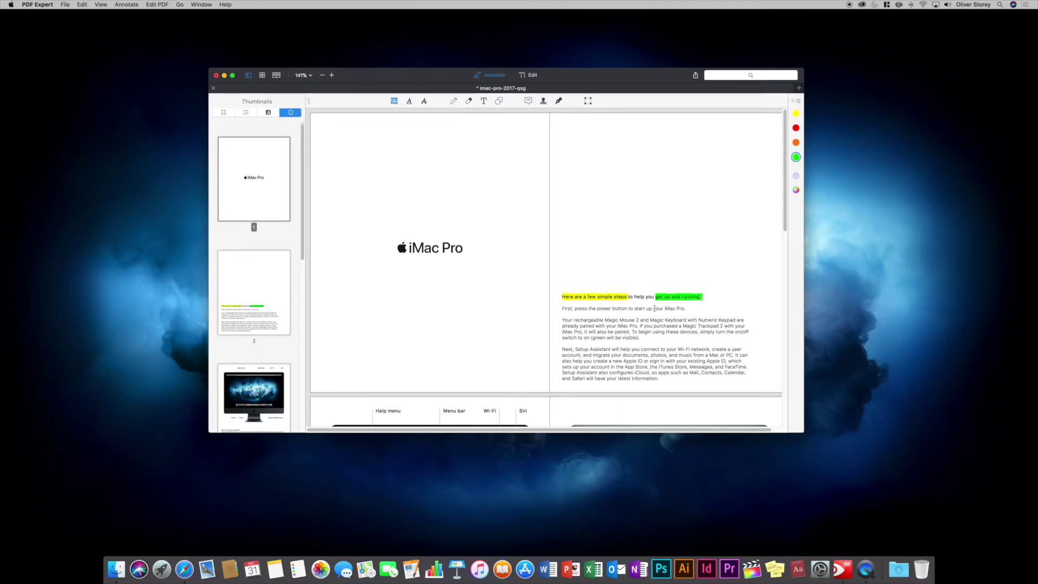
pyautogui.click(598, 297)
pyautogui.press('BackSpace')
pyautogui.click(269, 112)
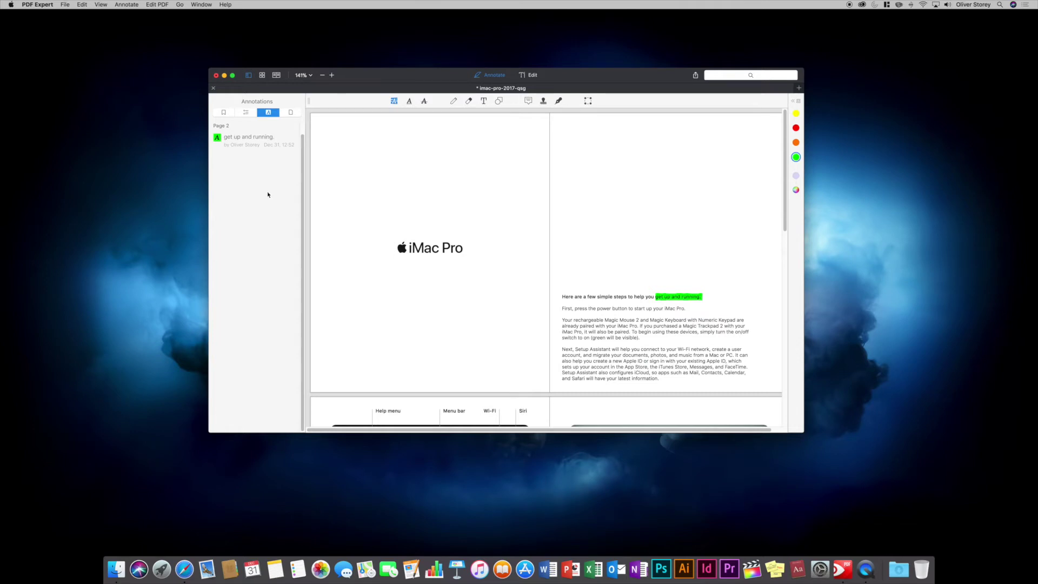
# Underline 'Here are a few simple' on page 2 with a solid underline
pyautogui.click(408, 102)
pyautogui.click(423, 102)
pyautogui.click(410, 102)
pyautogui.click(795, 206)
pyautogui.click(798, 242)
pyautogui.moveTo(563, 297); pyautogui.dragTo(612, 298)
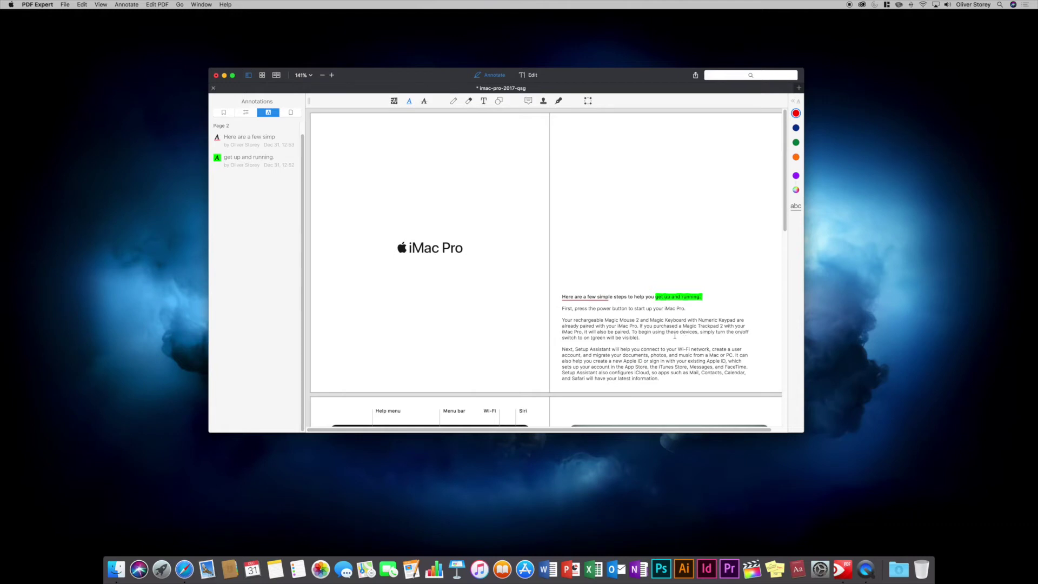
# Draw a red pen zigzag and a small stroke on the right page, checking line width and opacity
pyautogui.click(454, 101)
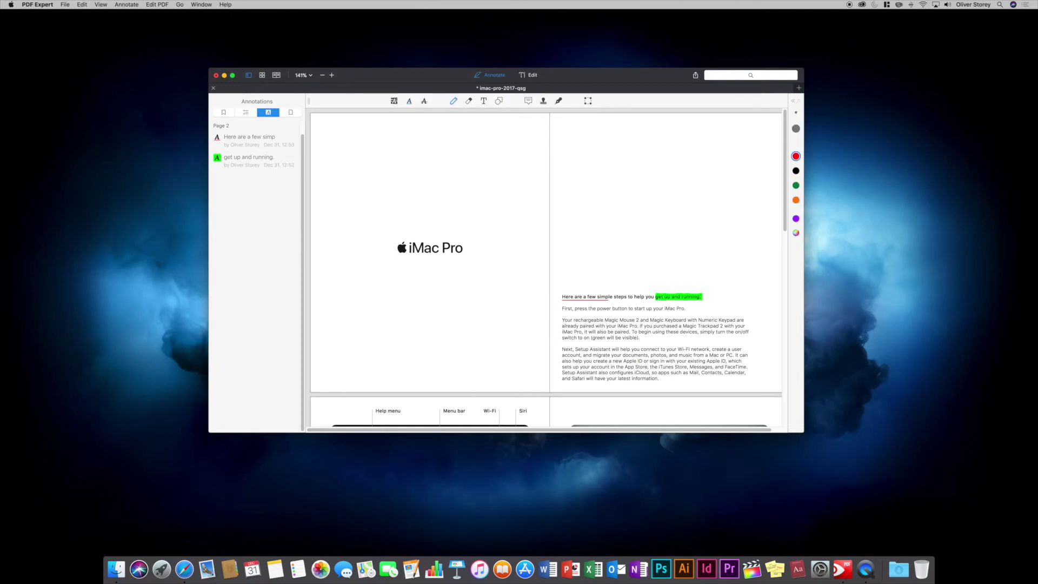
pyautogui.moveTo(588, 139)
pyautogui.mouseDown()
pyautogui.moveTo(622, 152)
pyautogui.moveTo(642, 181)
pyautogui.mouseUp()
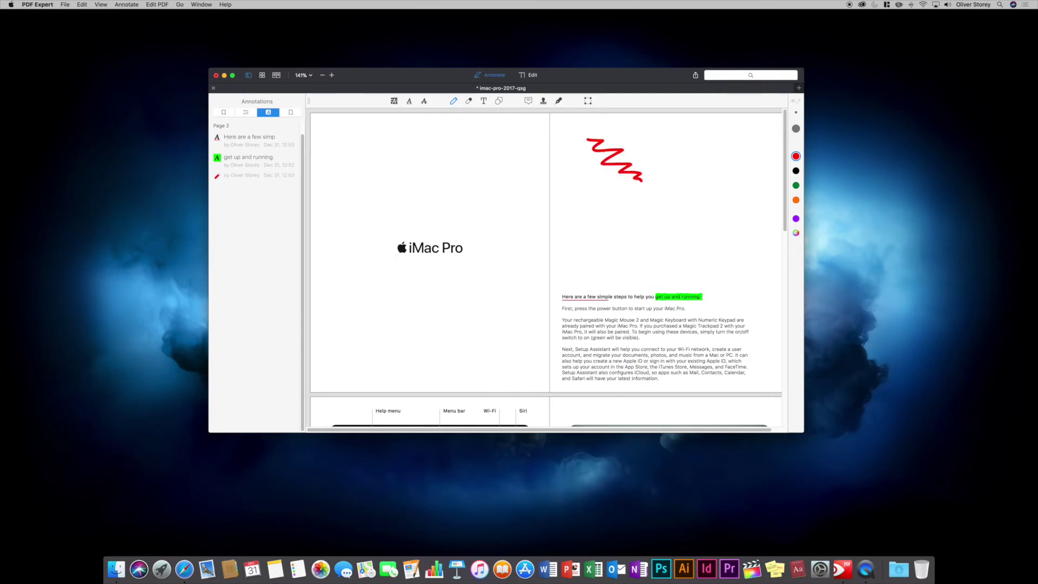
pyautogui.click(796, 114)
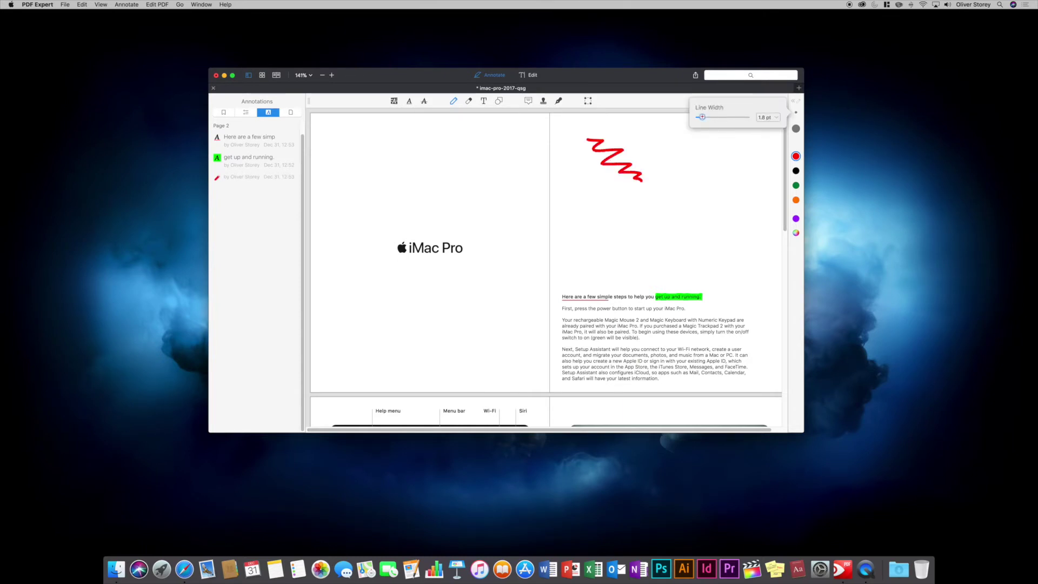
pyautogui.click(711, 140)
pyautogui.moveTo(662, 145); pyautogui.dragTo(681, 154)
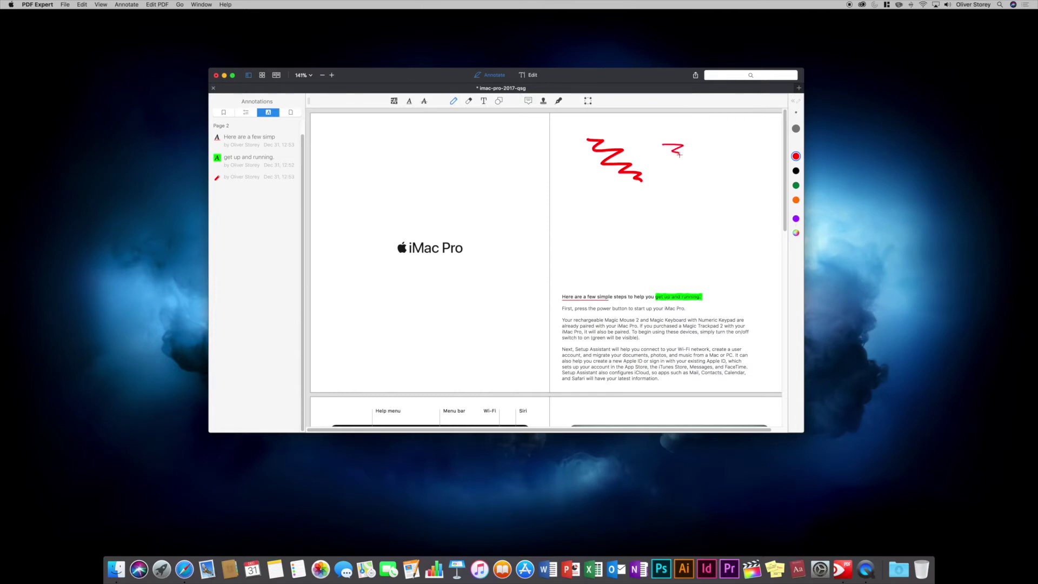
pyautogui.click(795, 130)
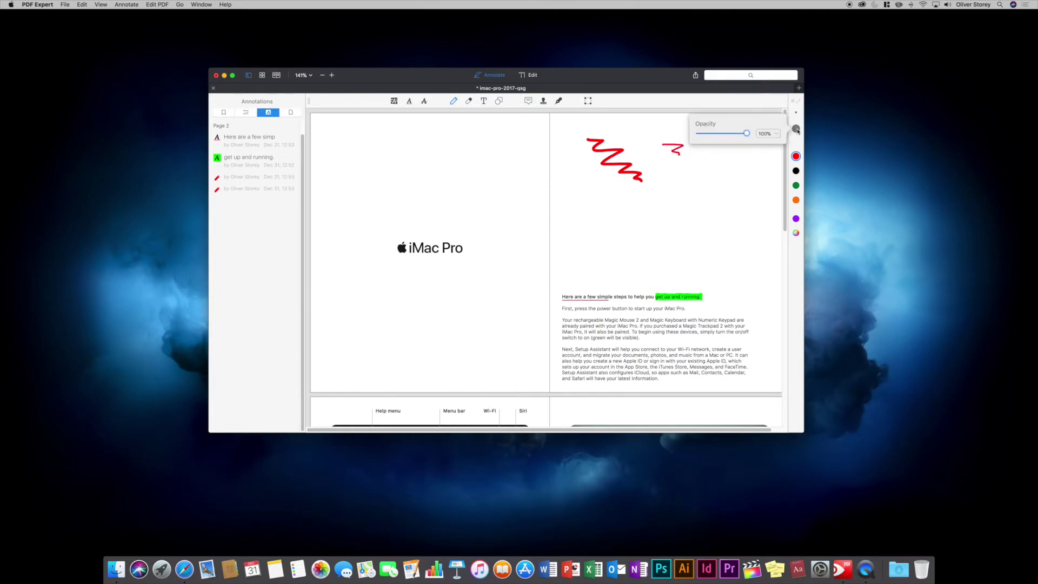
pyautogui.click(797, 129)
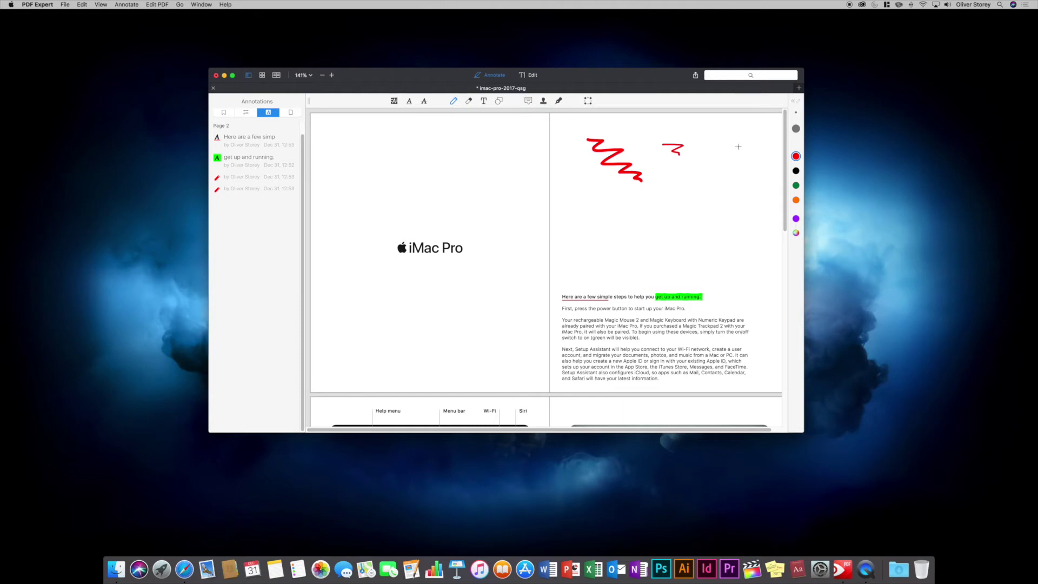
# Erase both red pen strokes with the Eraser tool
pyautogui.click(469, 101)
pyautogui.moveTo(587, 138)
pyautogui.mouseDown()
pyautogui.moveTo(618, 152)
pyautogui.moveTo(629, 183)
pyautogui.mouseUp()
pyautogui.moveTo(676, 154)
pyautogui.mouseDown()
pyautogui.moveTo(682, 144)
pyautogui.moveTo(658, 146)
pyautogui.mouseUp()
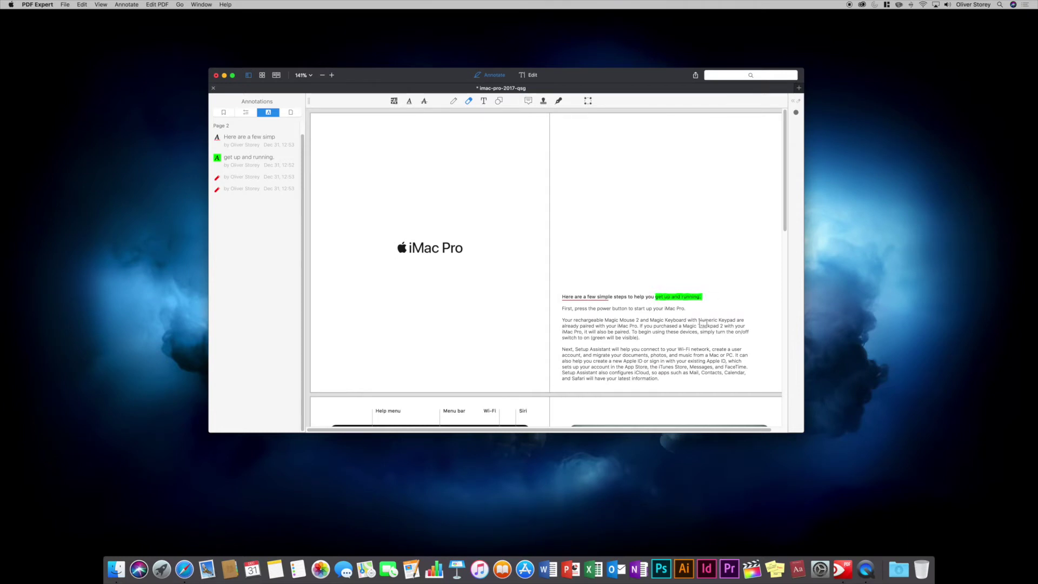
# Add the red text 'Test' near the top of the right page
pyautogui.click(484, 101)
pyautogui.click(609, 156)
pyautogui.press('Escape')
pyautogui.click(795, 101)
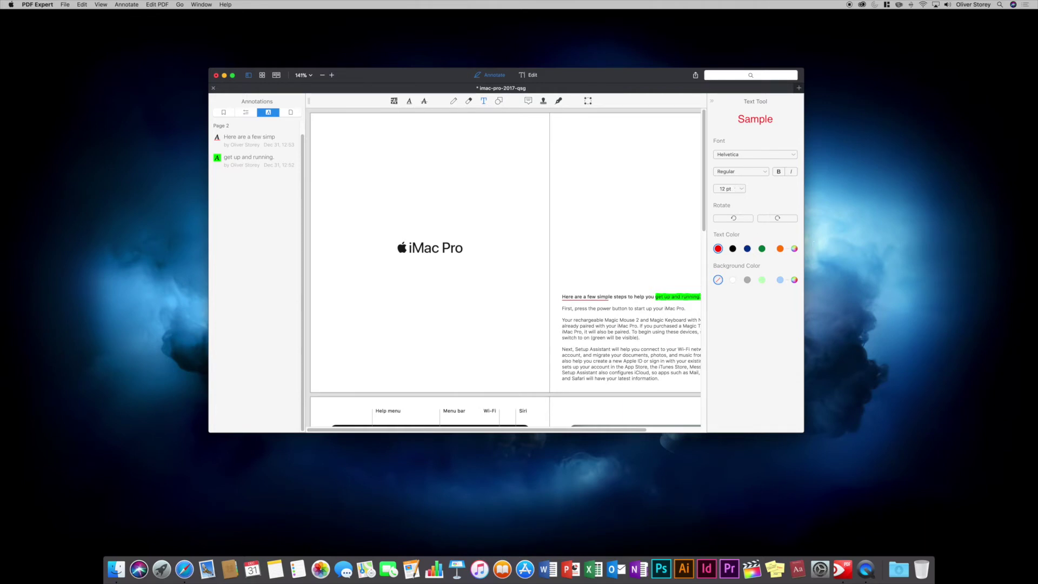
pyautogui.click(713, 101)
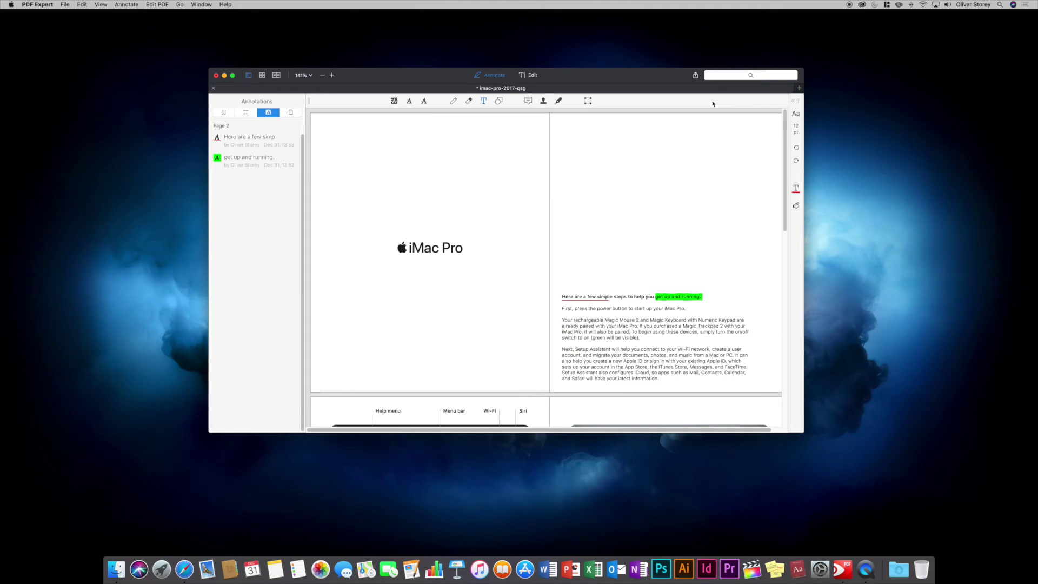
pyautogui.write('Test')
pyautogui.click(499, 100)
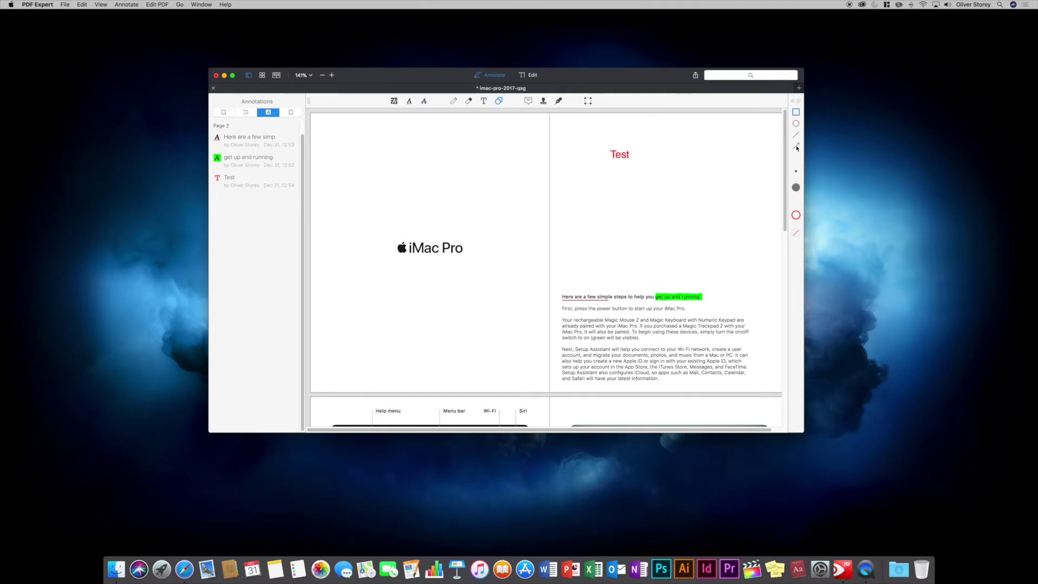
# Draw a red rectangle below 'Test', reviewing its stroke width, opacity, stroke and fill colours
pyautogui.moveTo(659, 181); pyautogui.dragTo(711, 221)
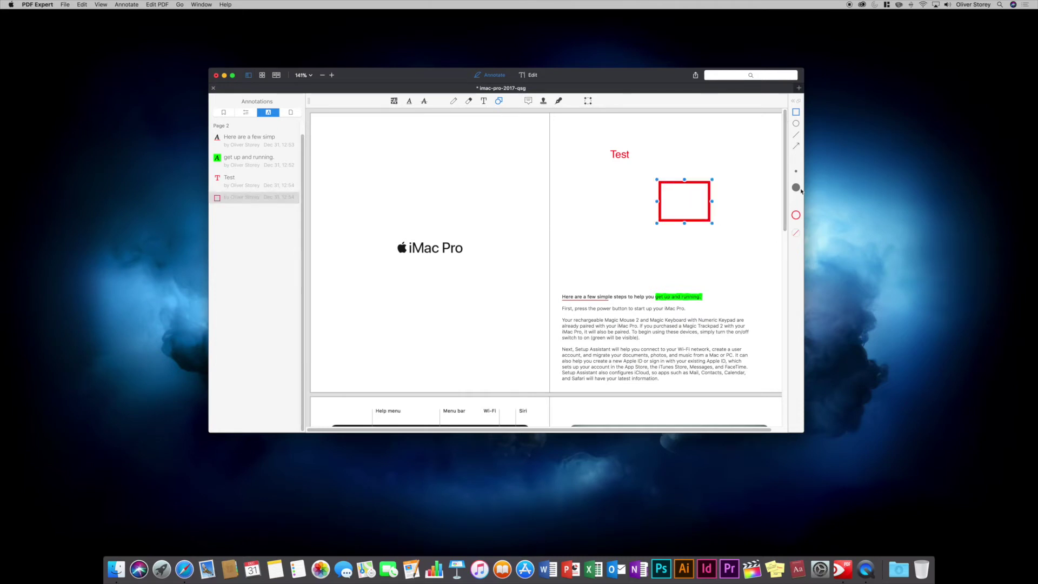
pyautogui.click(796, 172)
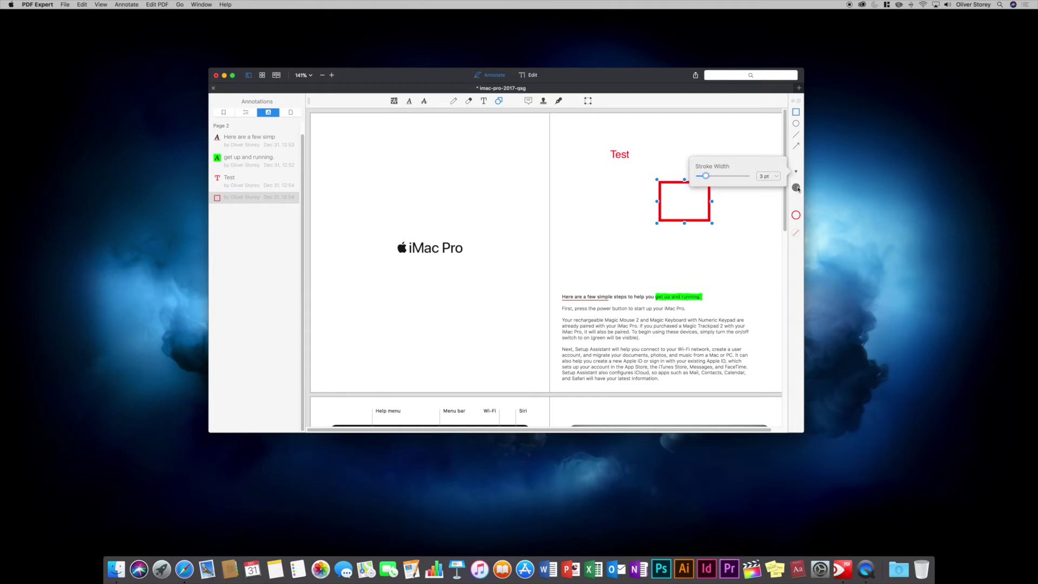
pyautogui.click(795, 187)
pyautogui.click(795, 215)
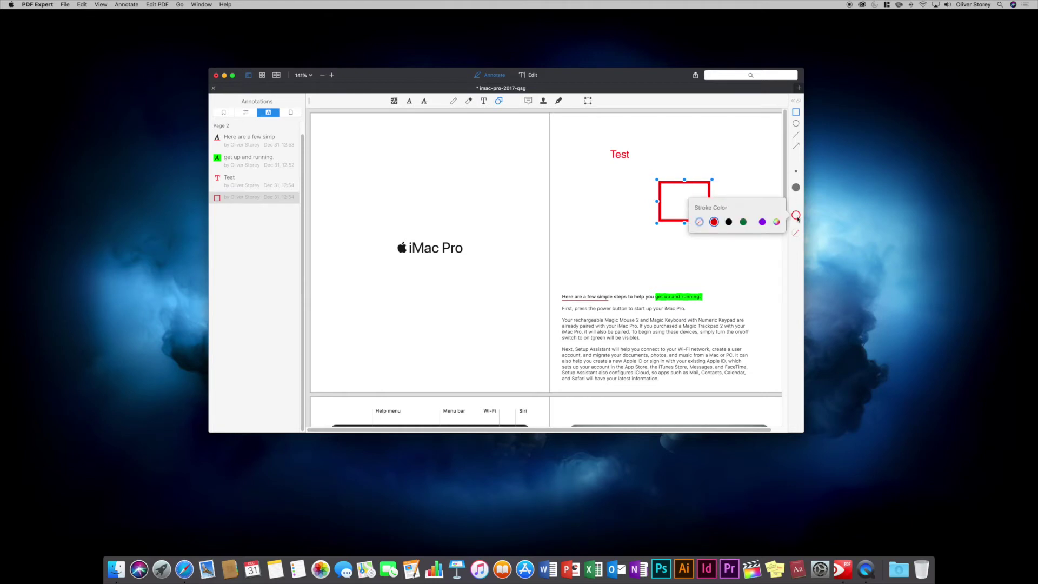
pyautogui.click(796, 233)
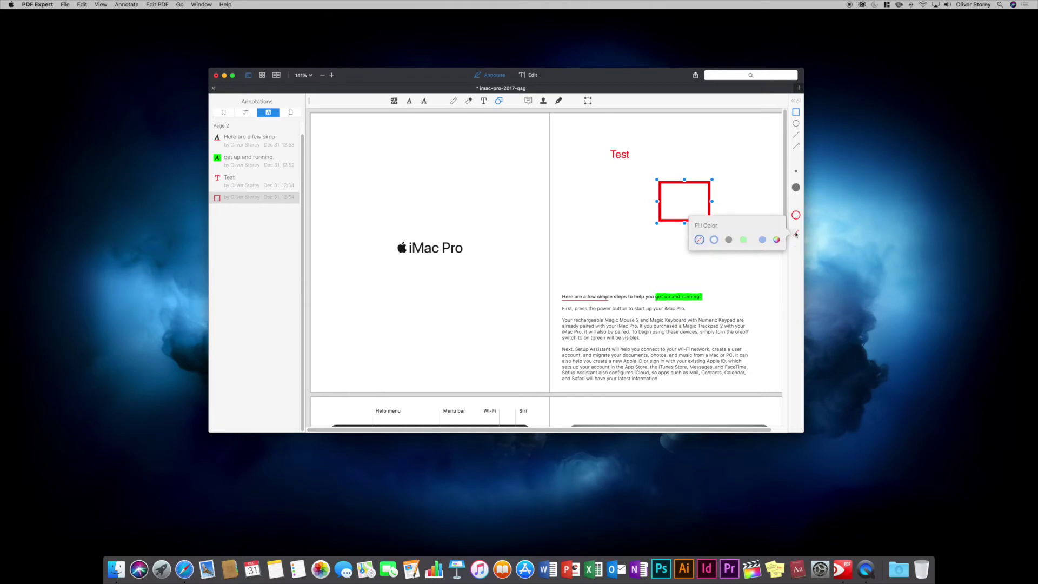
pyautogui.click(795, 259)
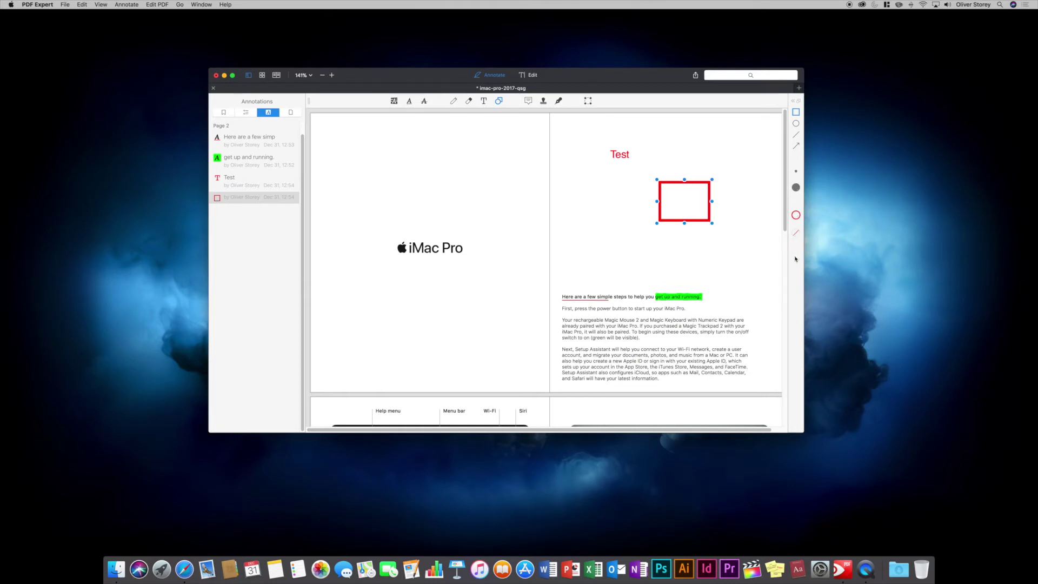
# Place a sticky note beside the sentence ending 'up your iMac Pro.' on page 2
pyautogui.click(528, 101)
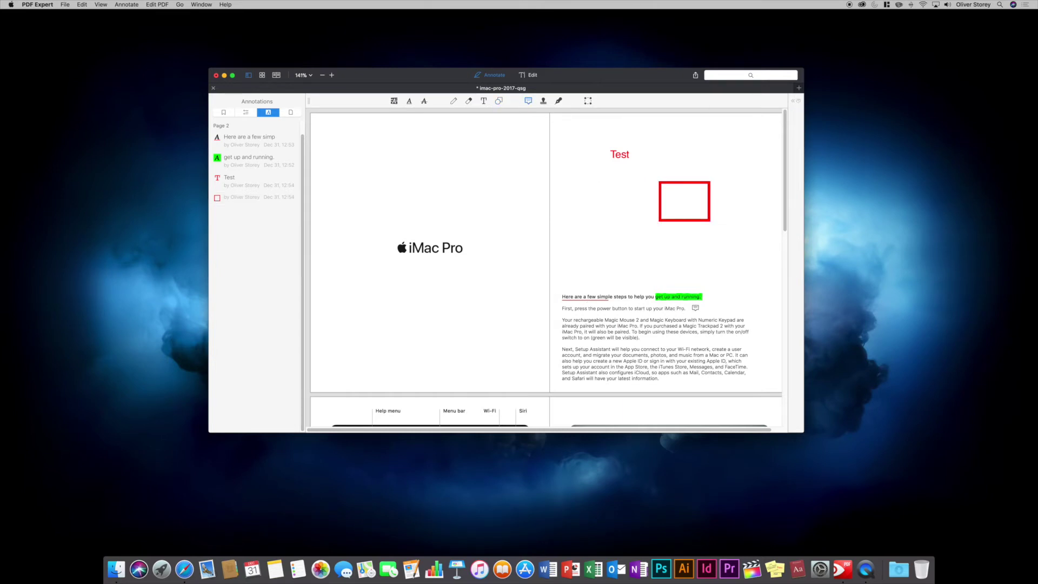
pyautogui.click(692, 311)
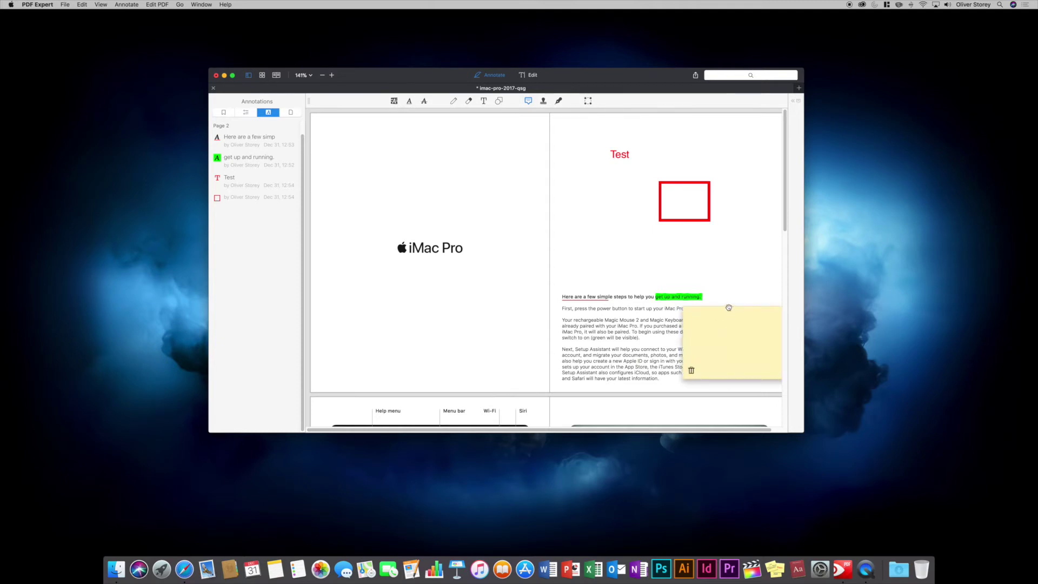
# Type 'Note' into the sticky note and close its popup, leaving the note icon
pyautogui.write('Note')
pyautogui.press('Return')
pyautogui.click(721, 263)
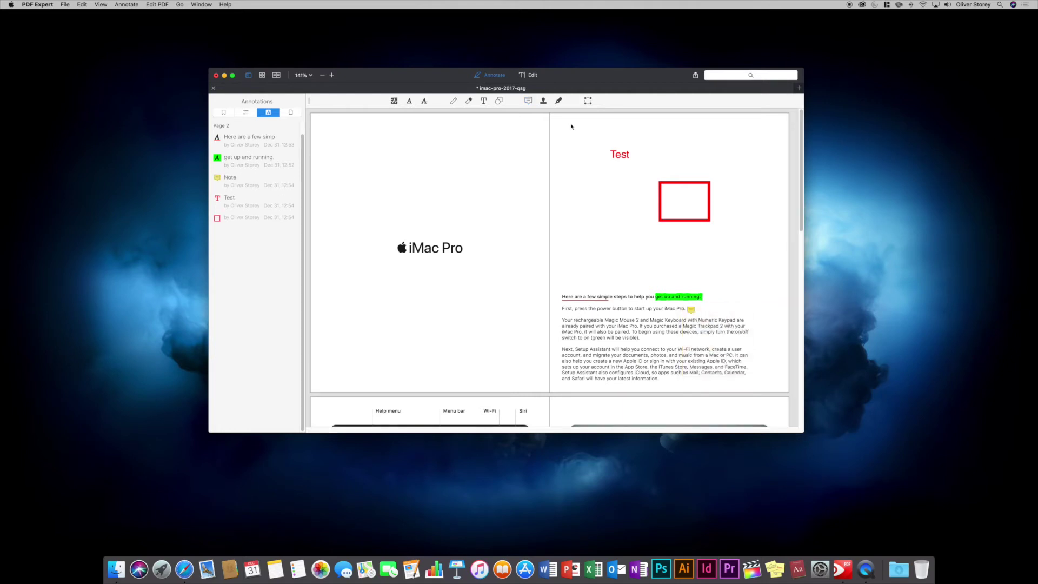
# Open stamps, try a custom stamp with Date toggled, cancel it, and return to Standard stamps
pyautogui.click(544, 102)
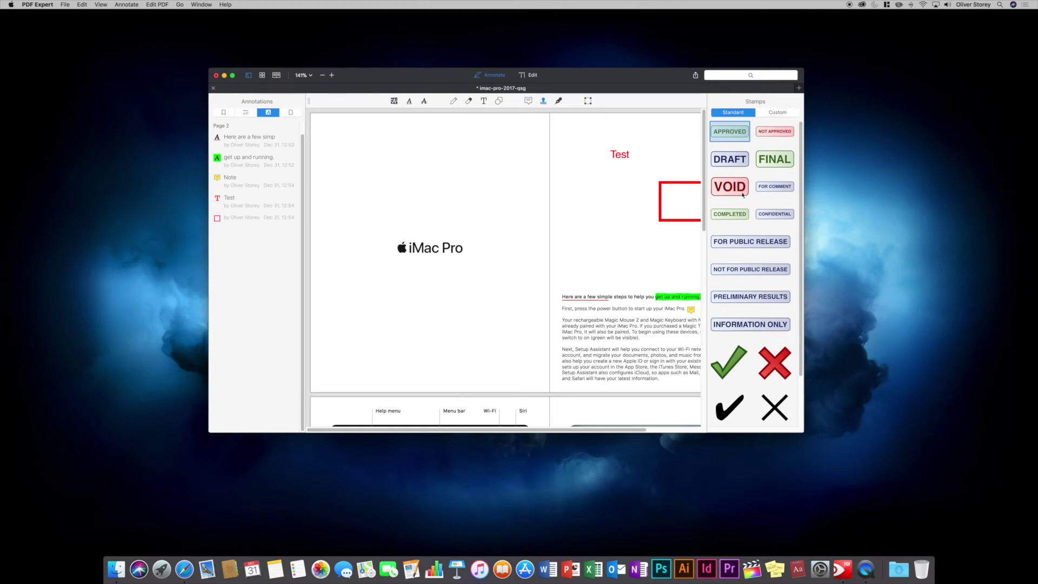
pyautogui.click(769, 113)
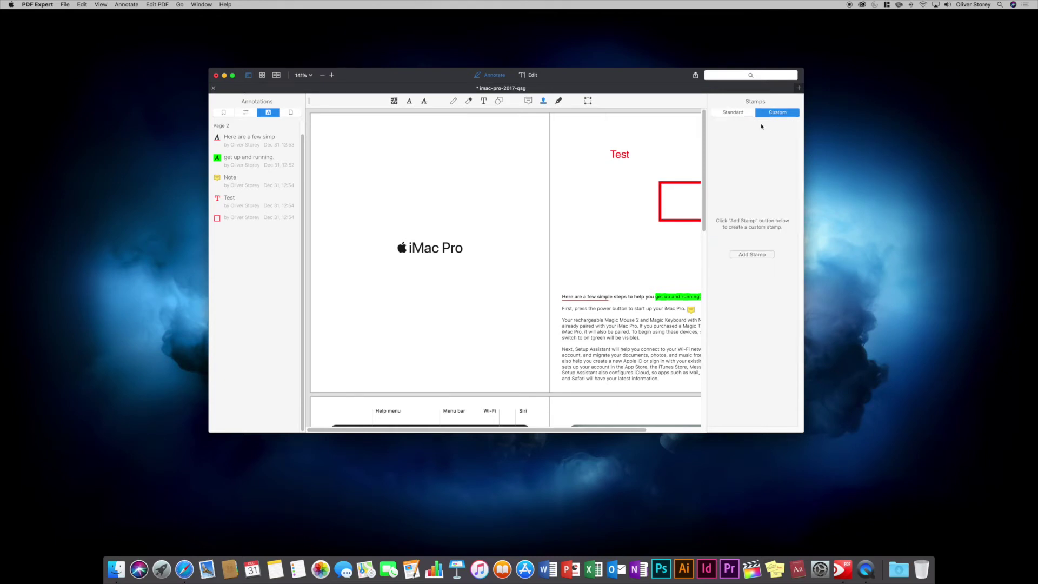
pyautogui.click(765, 253)
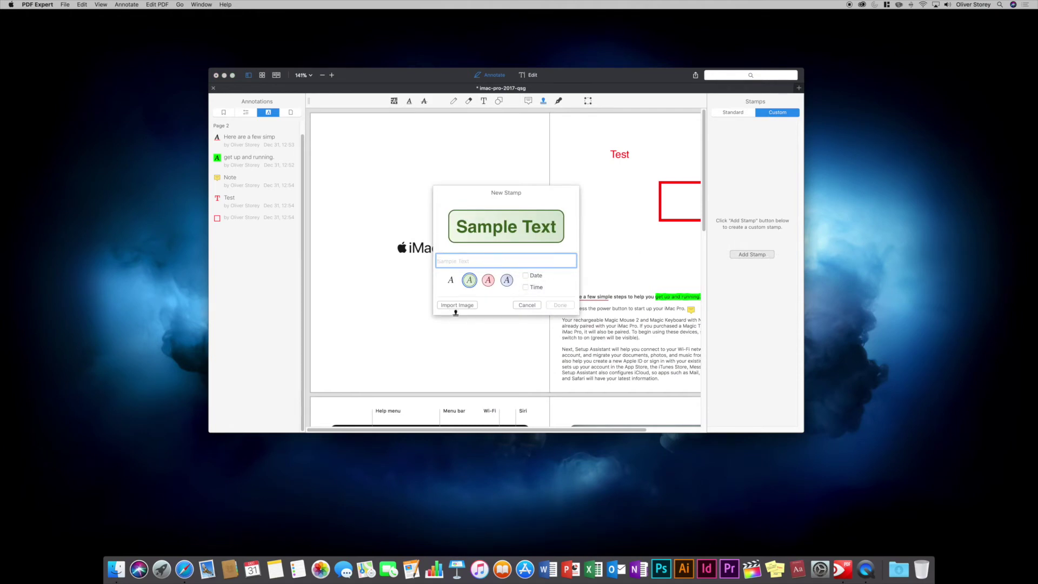
pyautogui.click(537, 277)
pyautogui.click(537, 278)
pyautogui.click(518, 307)
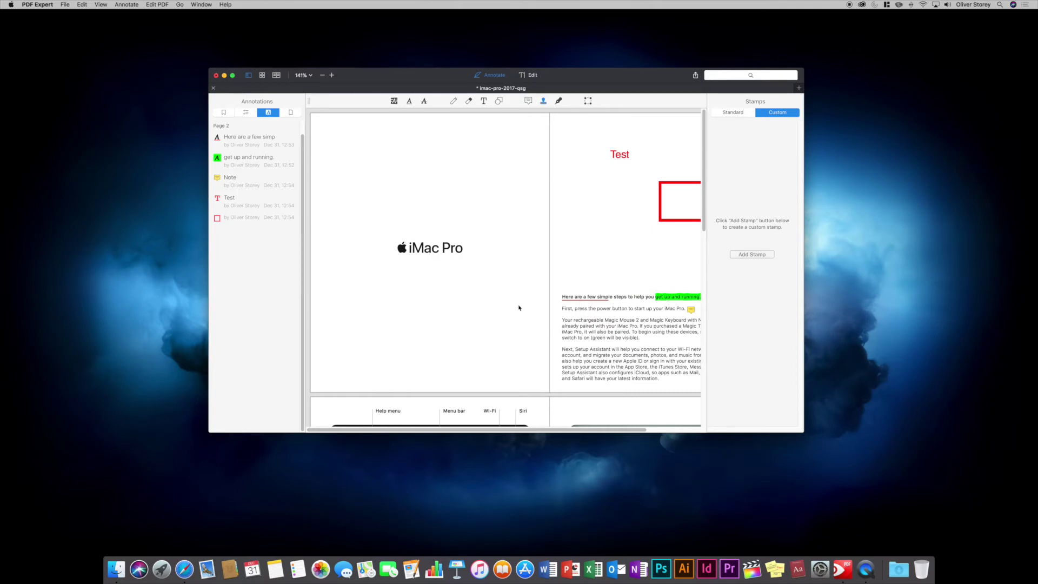
pyautogui.click(734, 112)
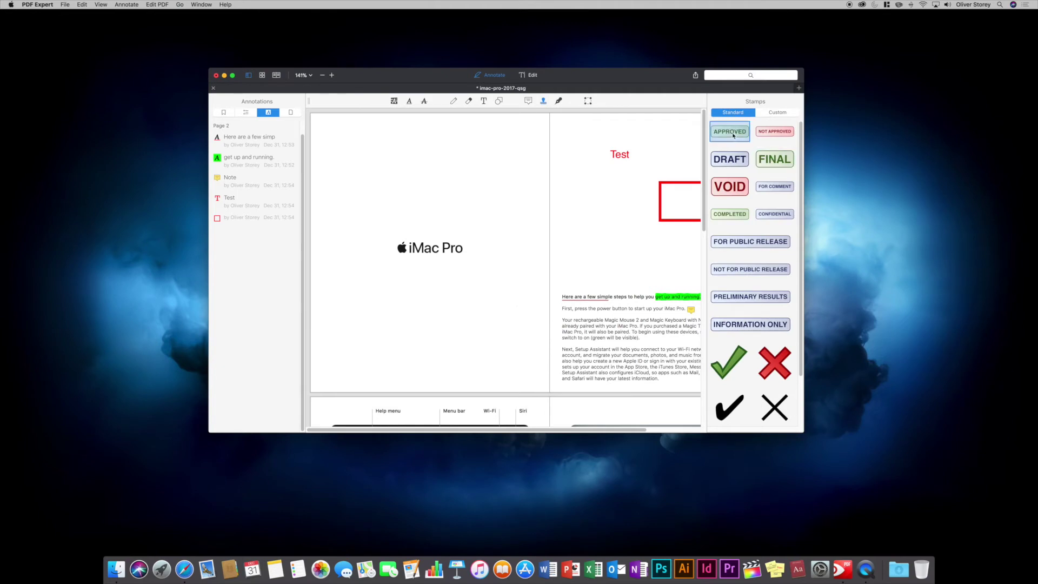
# Place an APPROVED stamp on page 2, shrink it and move it above the Test text
pyautogui.click(601, 204)
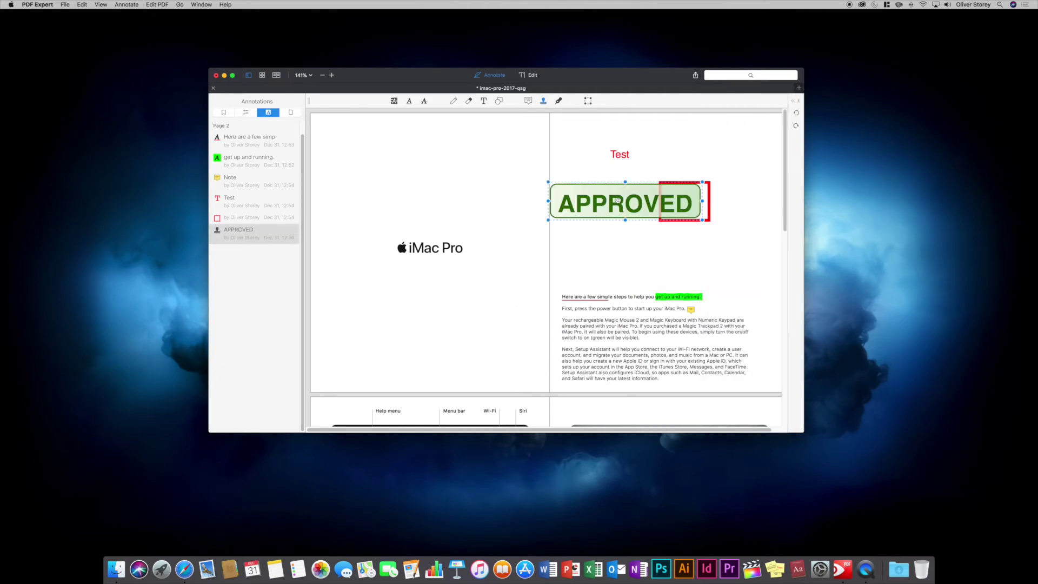
pyautogui.moveTo(607, 203); pyautogui.dragTo(677, 245)
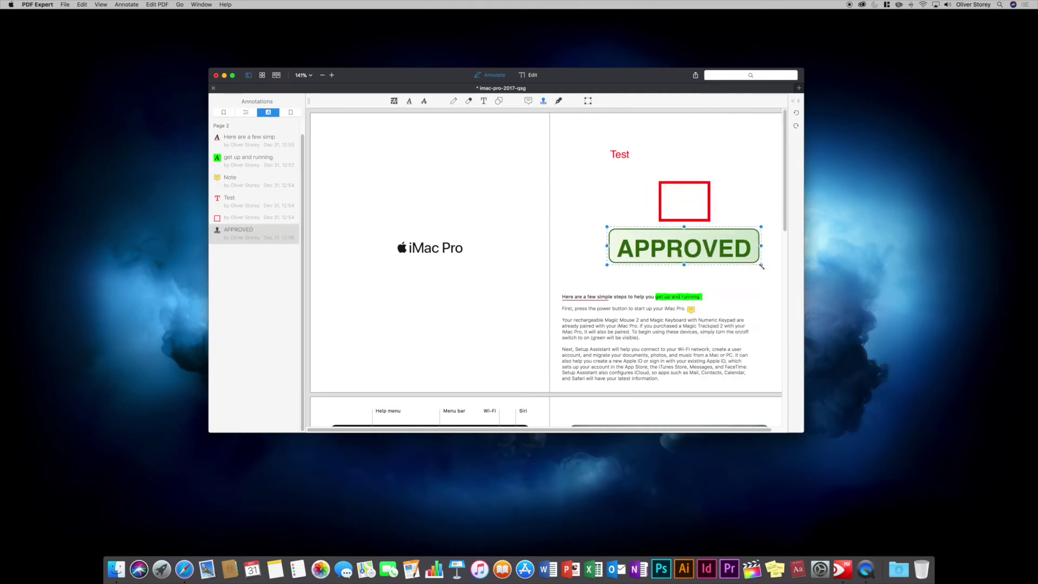
pyautogui.moveTo(762, 265); pyautogui.dragTo(734, 134)
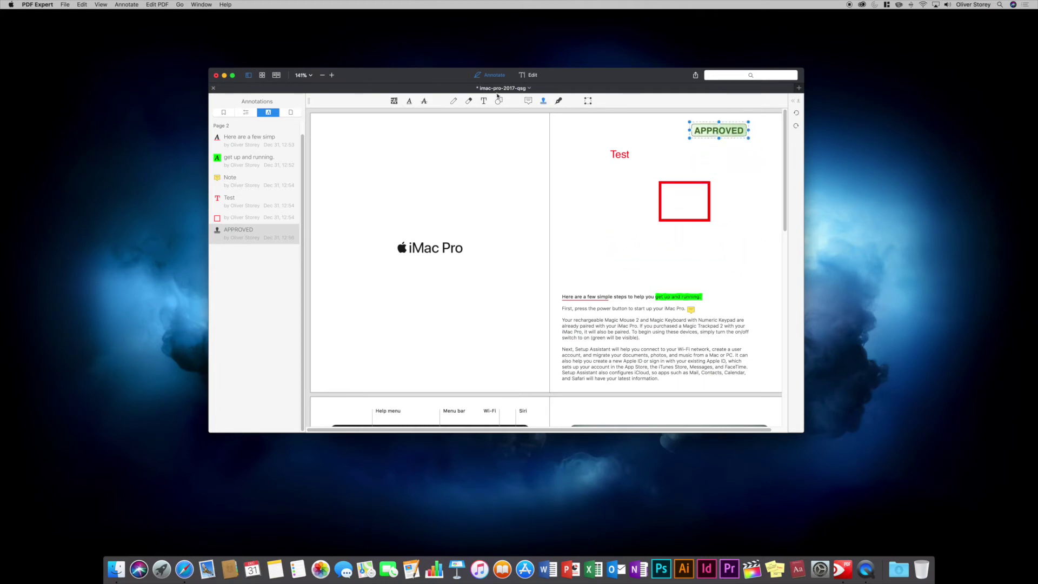
pyautogui.click(543, 101)
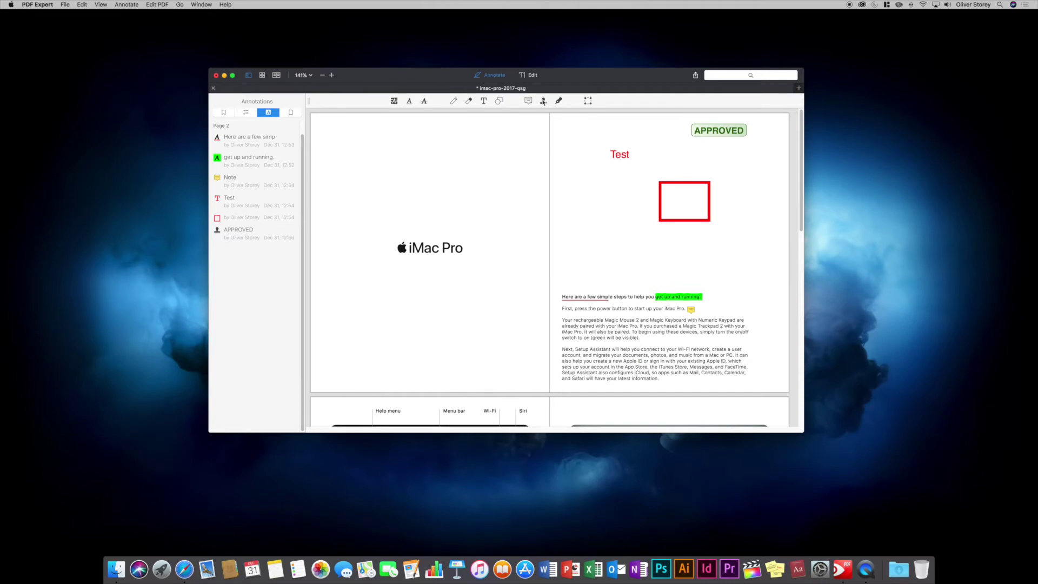
pyautogui.click(543, 102)
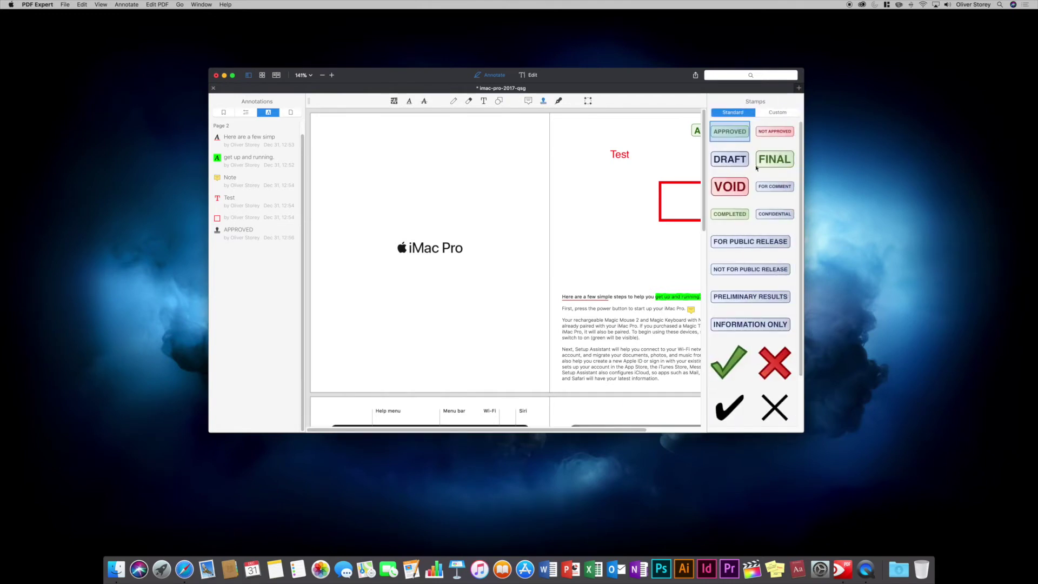
# Open My Signatures, try drawing a signature and the Image tab, then cancel without saving
pyautogui.click(558, 101)
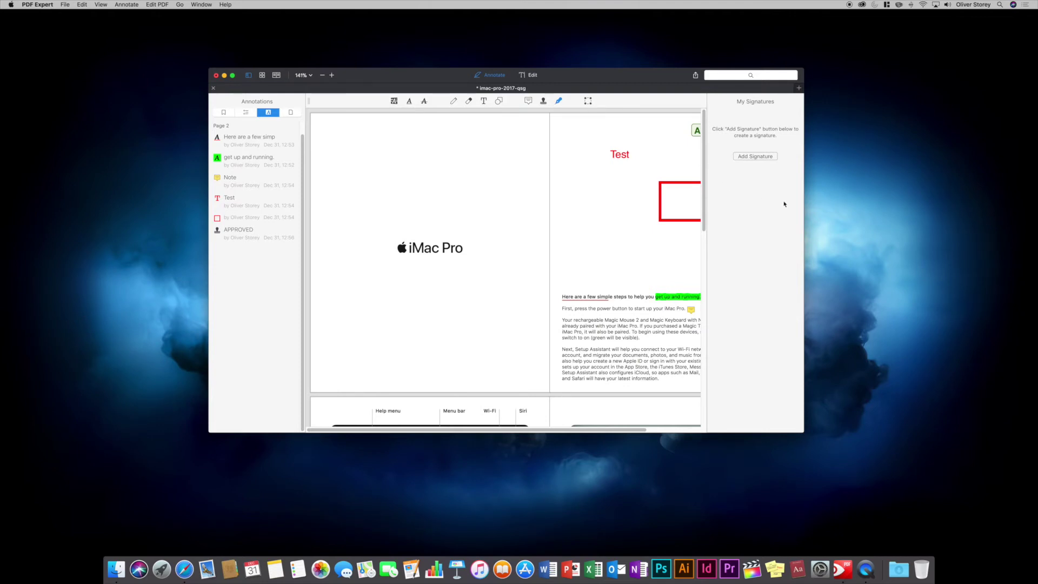
pyautogui.click(753, 157)
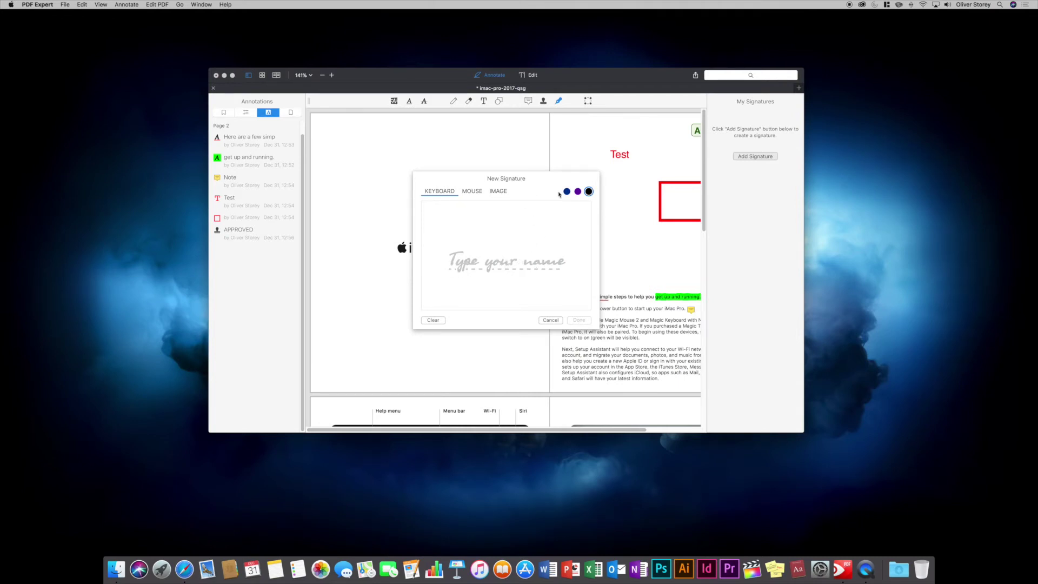
pyautogui.click(470, 196)
pyautogui.moveTo(443, 250); pyautogui.dragTo(486, 261)
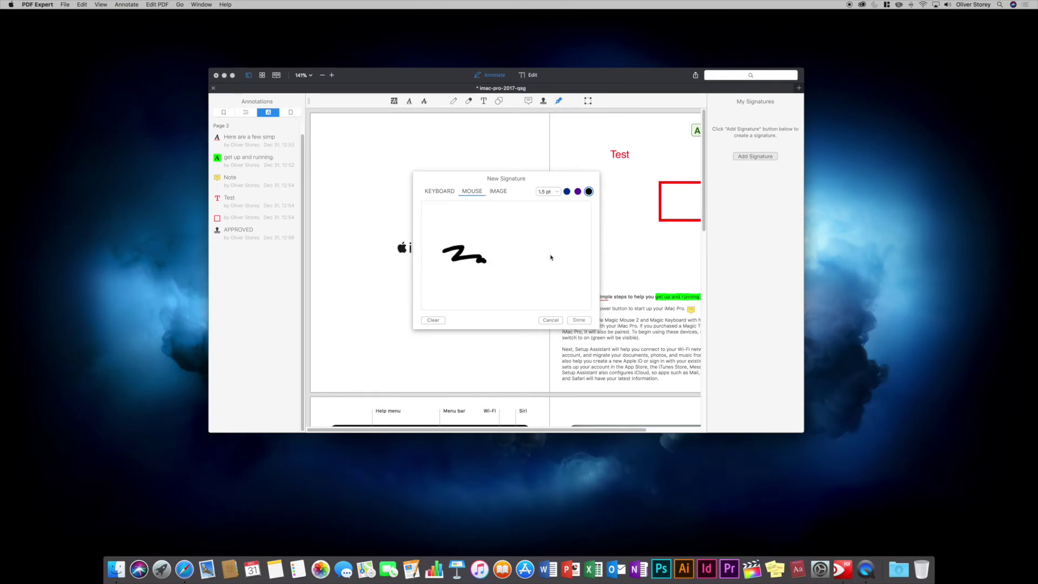
pyautogui.click(502, 194)
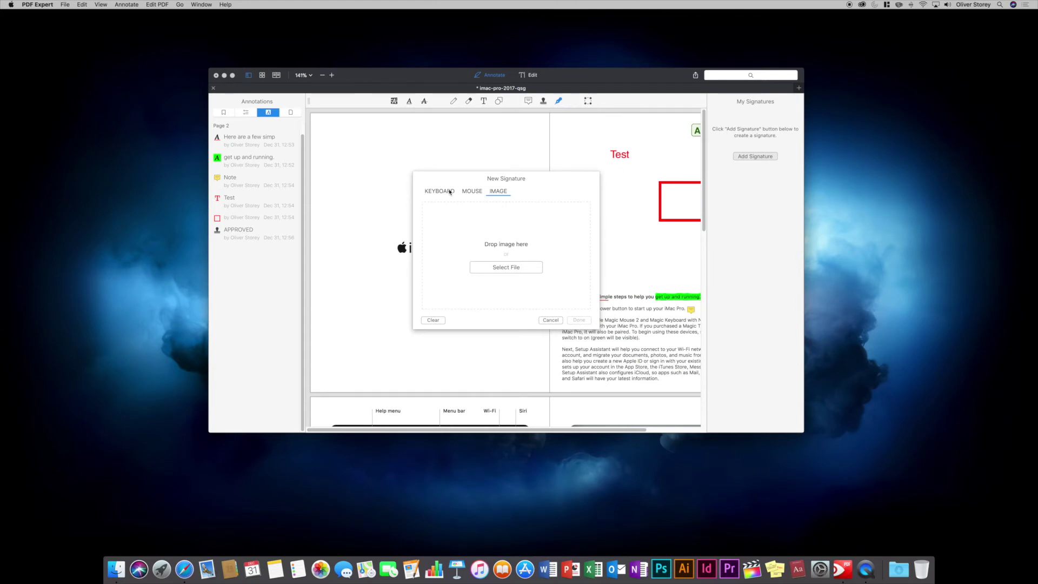
pyautogui.press('Escape')
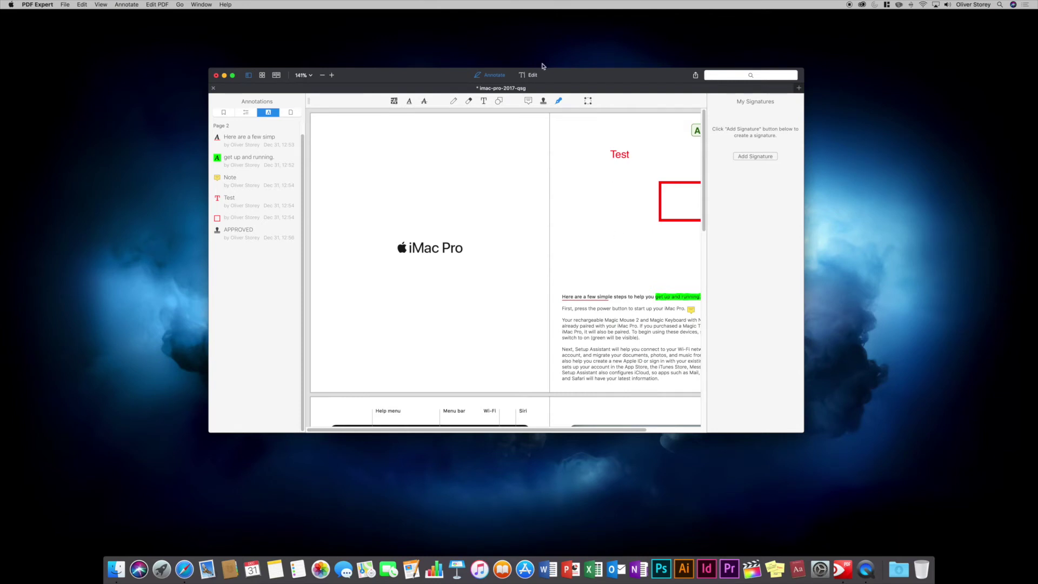
pyautogui.click(588, 101)
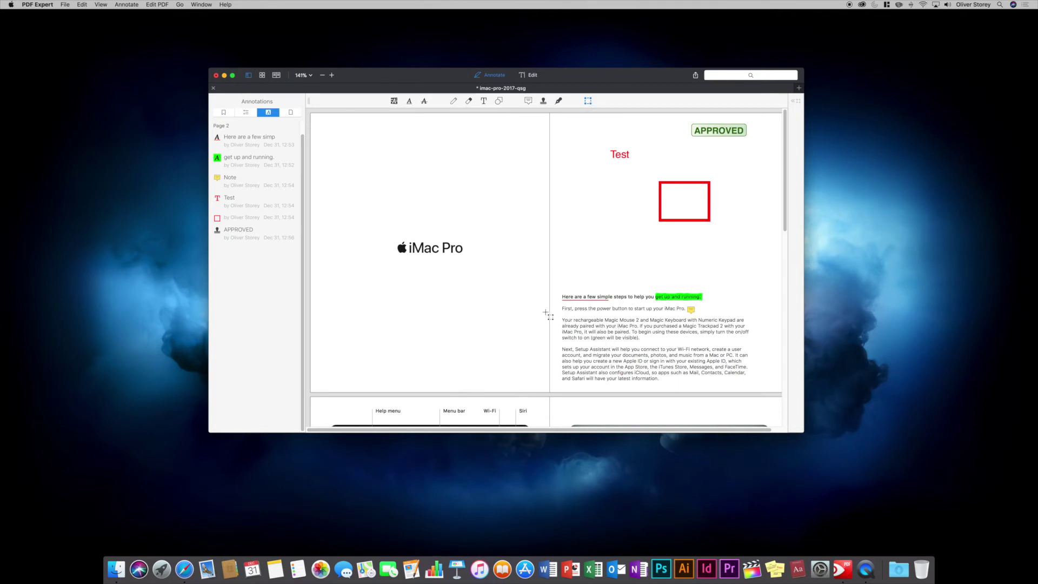
pyautogui.moveTo(562, 316); pyautogui.dragTo(751, 344)
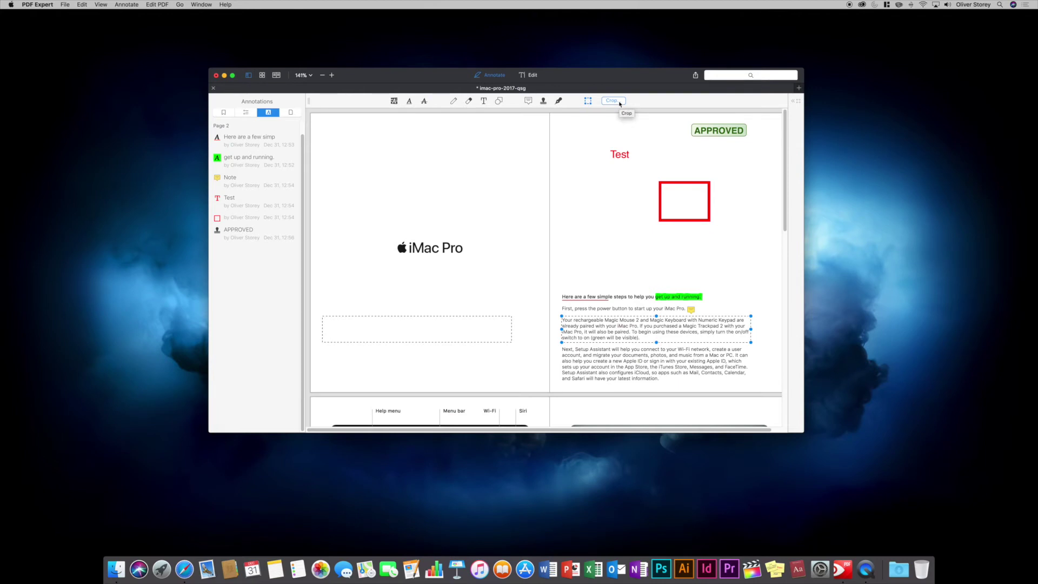
pyautogui.rightClick(630, 323)
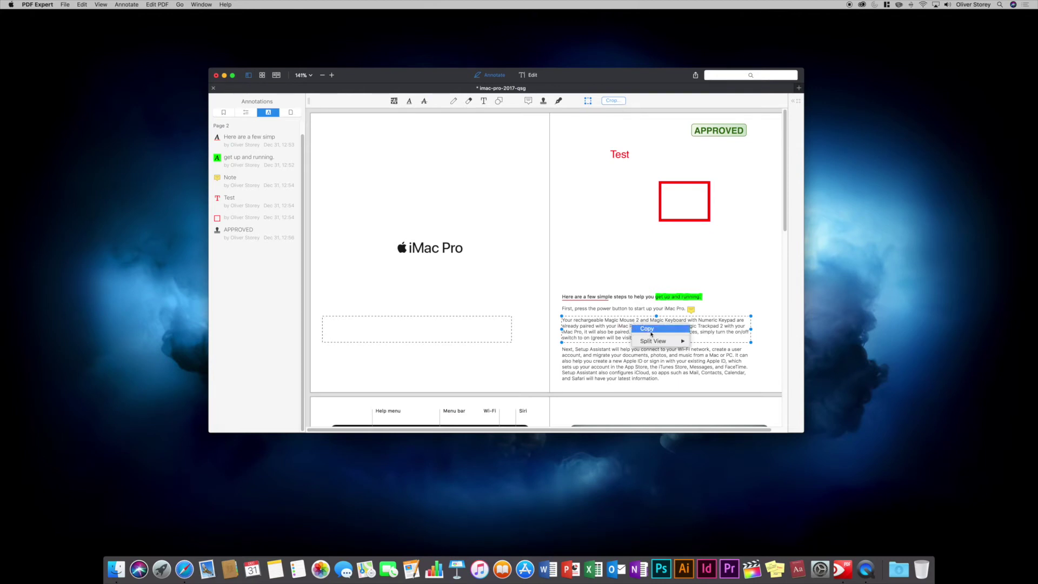
pyautogui.click(650, 329)
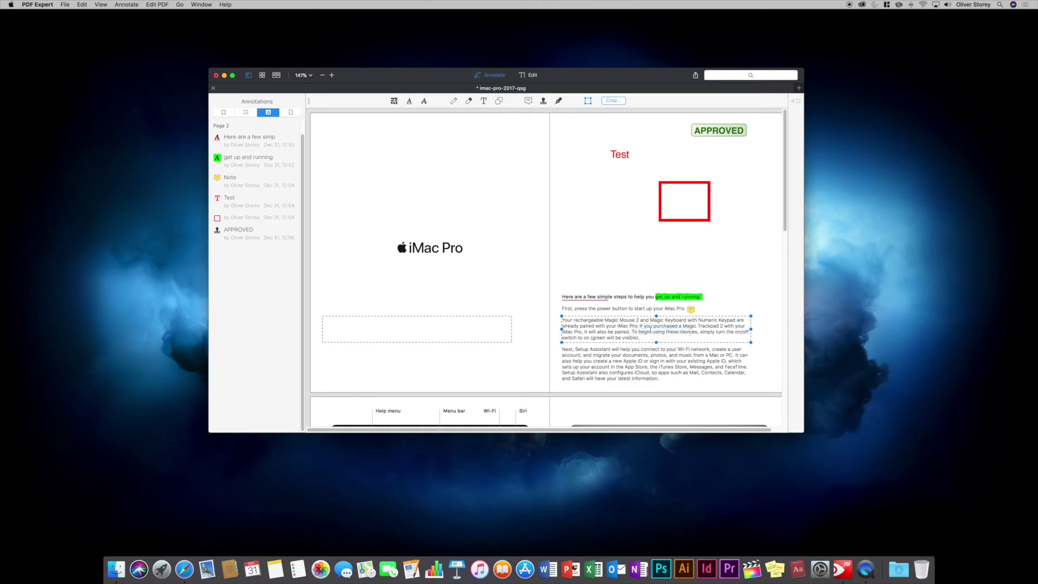
pyautogui.scroll(-10, 650, 331)
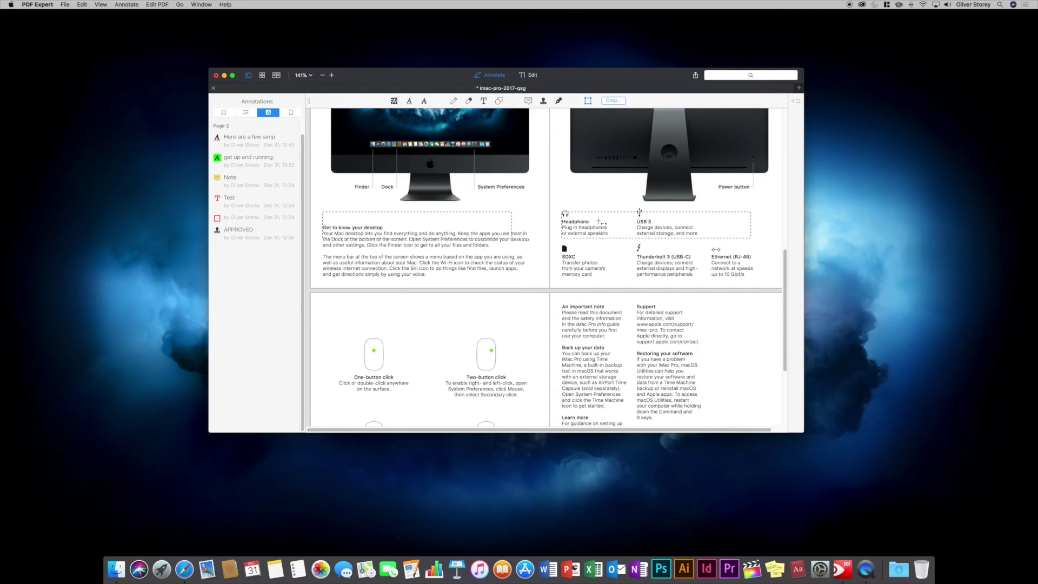
pyautogui.scroll(-3, 598, 219)
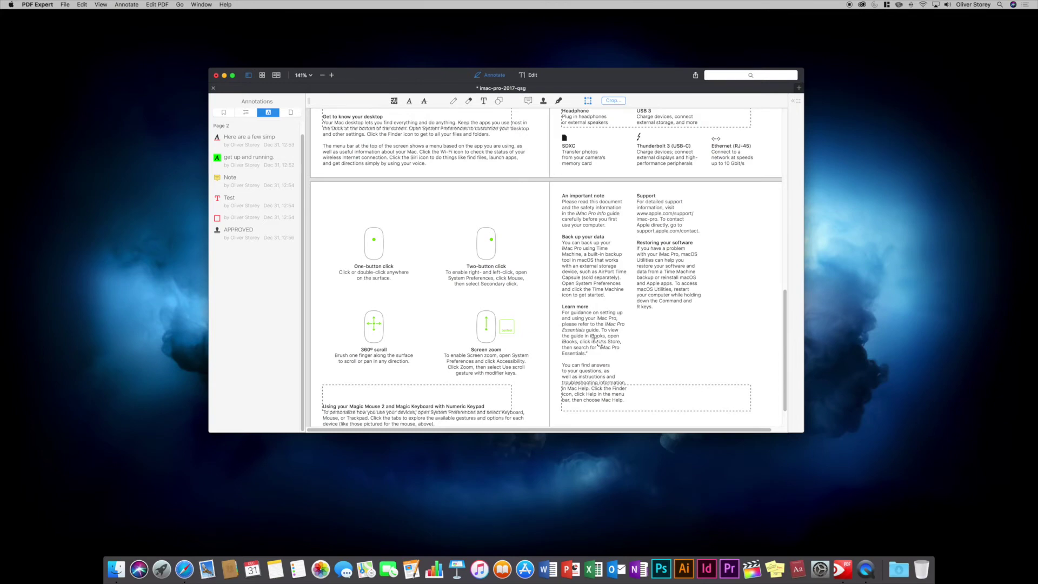
pyautogui.scroll(15, 597, 342)
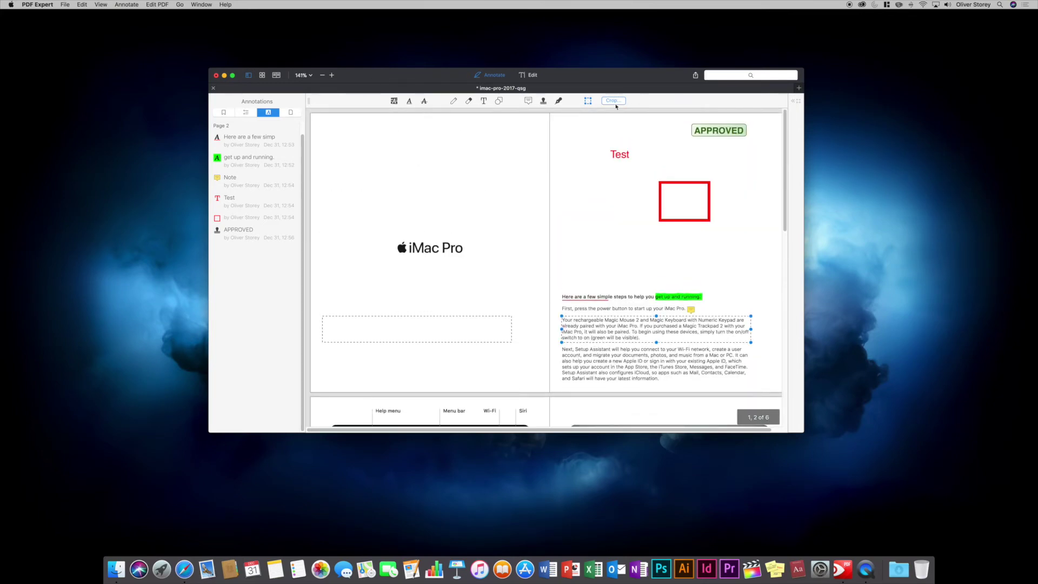
pyautogui.click(587, 101)
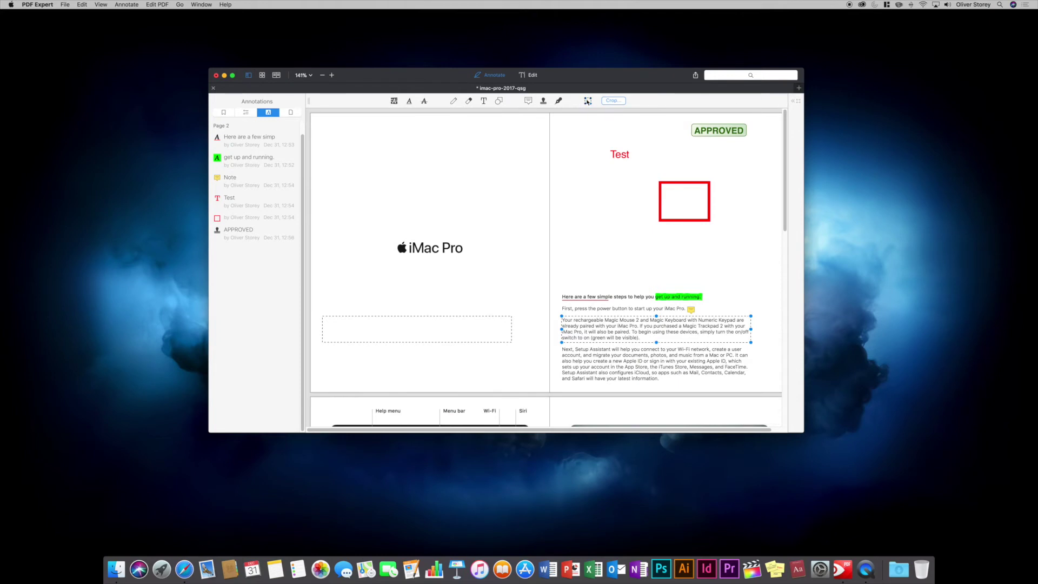
# Enter Edit mode so page 2's paragraphs become editable text blocks
pyautogui.click(532, 77)
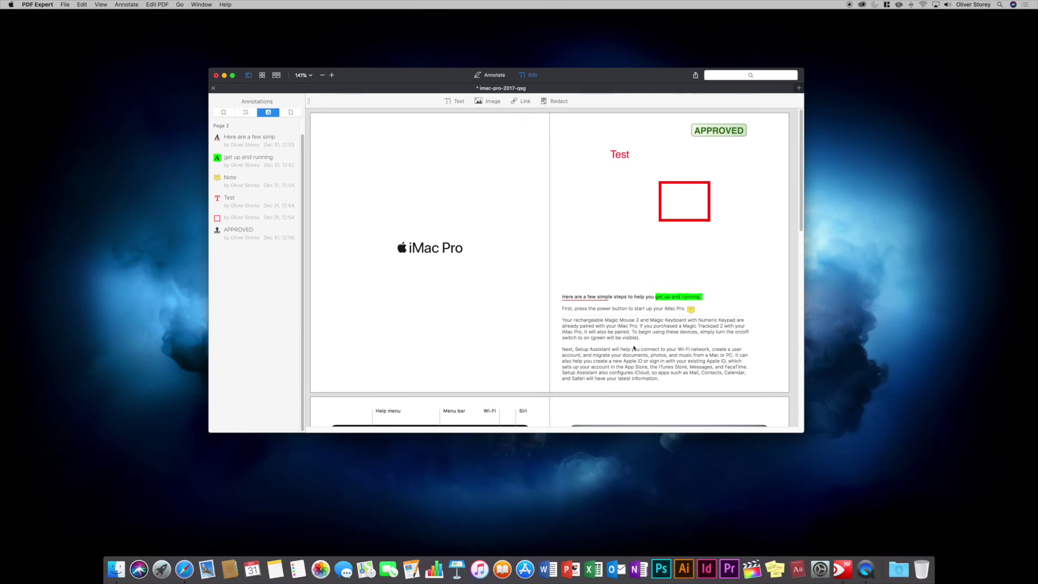
pyautogui.scroll(-4, 644, 361)
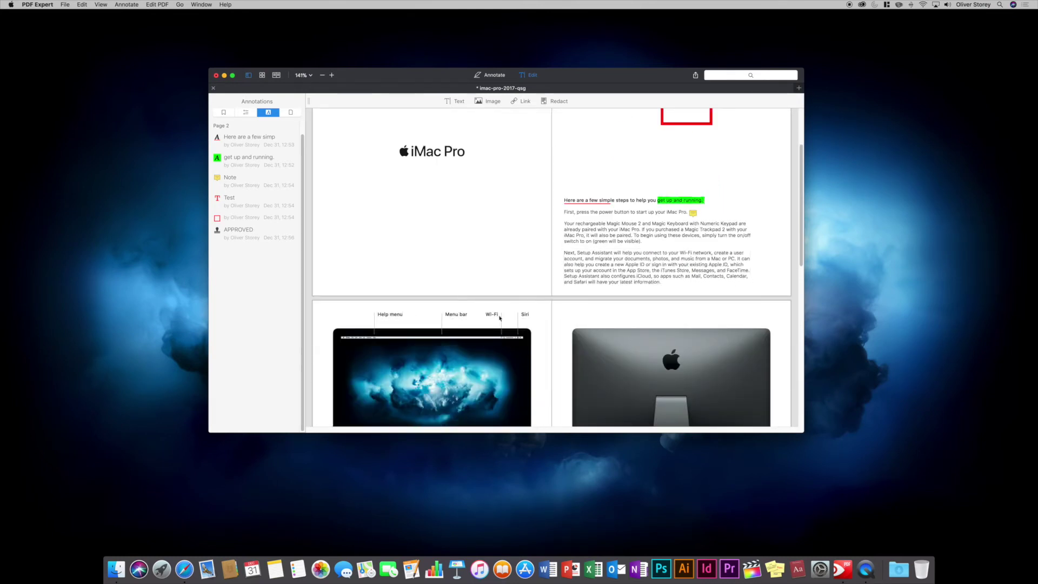
pyautogui.scroll(1, 696, 262)
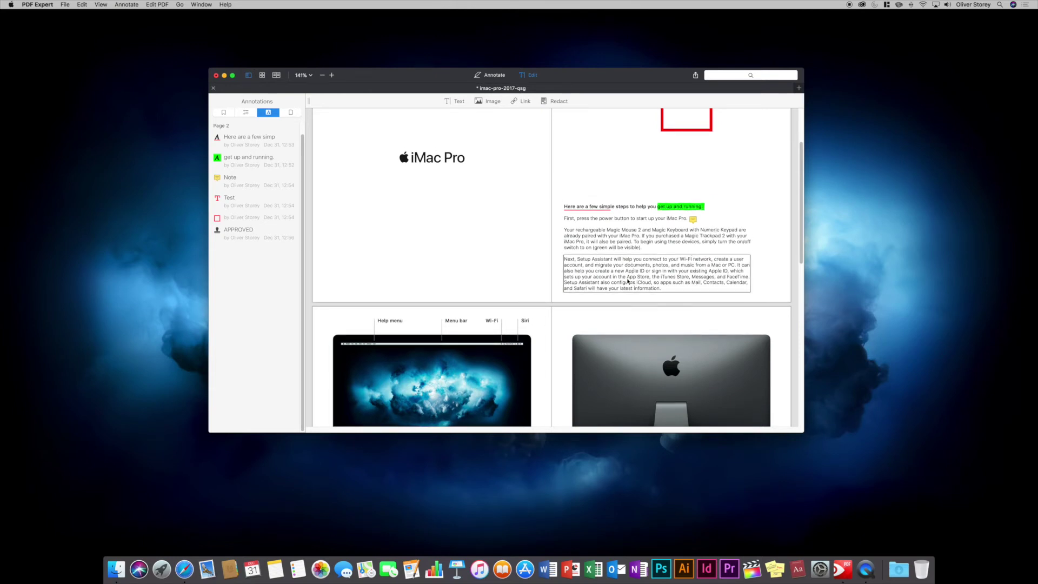
# Append 'Type something here.' after 'information.' in page 2's Setup Assistant paragraph
pyautogui.click(666, 282)
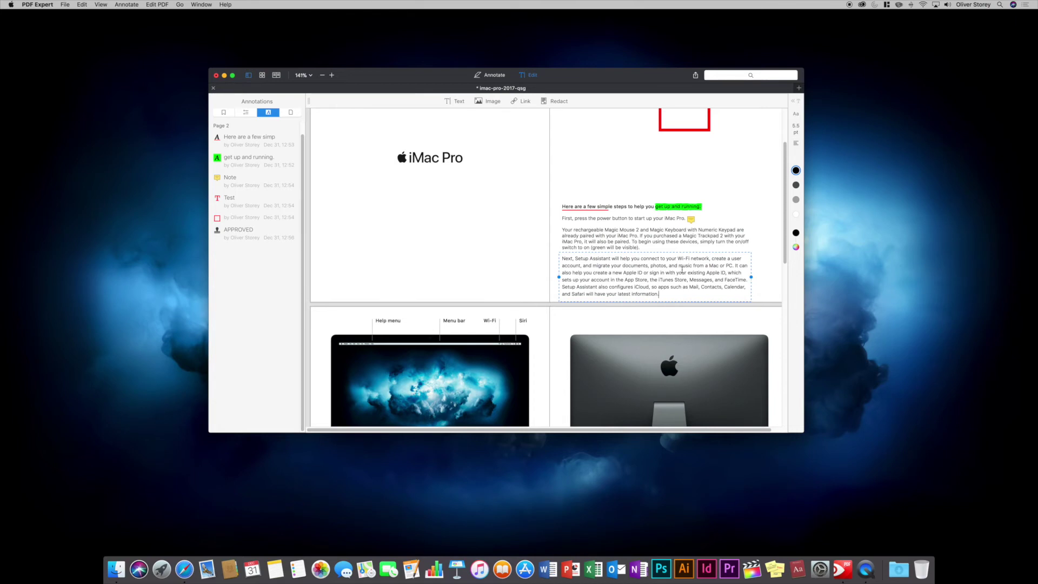
pyautogui.click(793, 101)
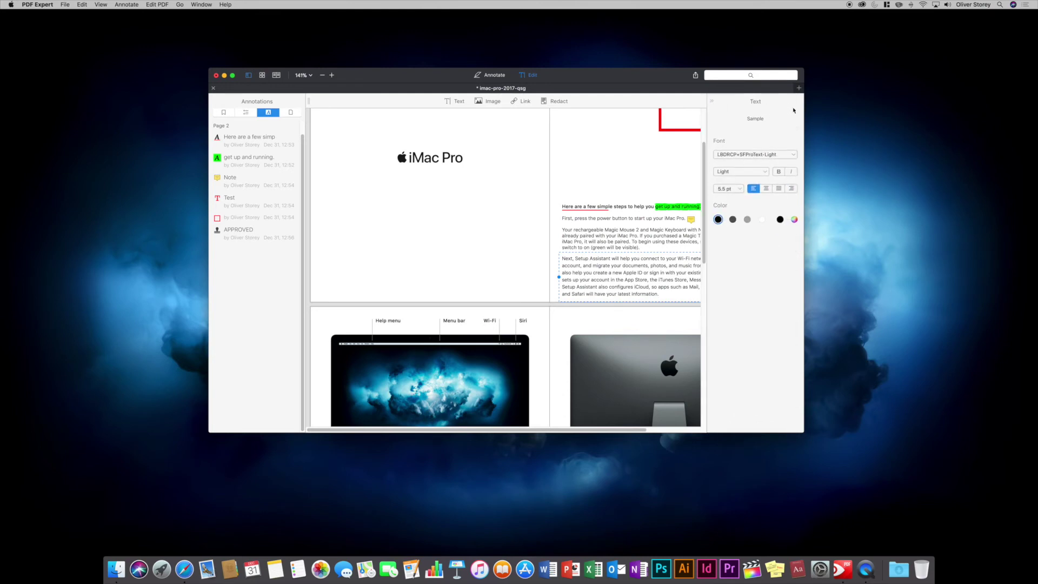
pyautogui.click(712, 102)
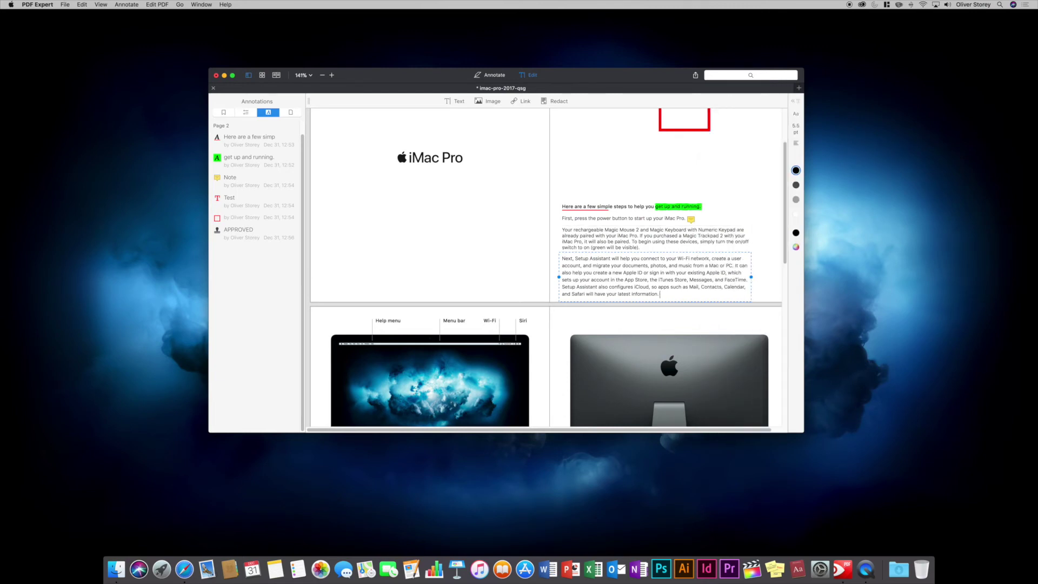
pyautogui.write('Type something here.')
pyautogui.press('Tab')
pyautogui.click(459, 101)
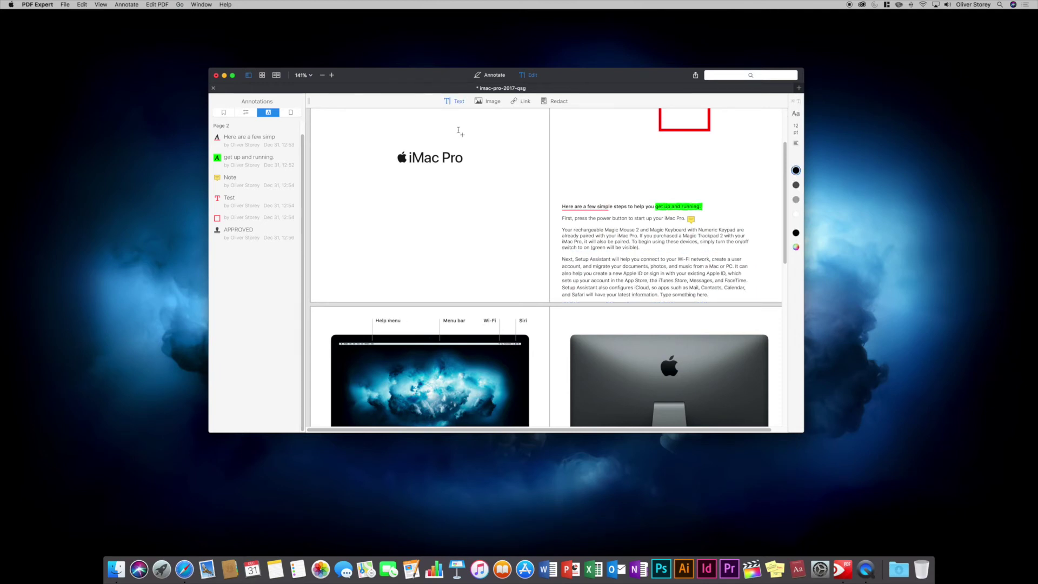
pyautogui.click(431, 210)
pyautogui.click(480, 101)
pyautogui.moveTo(403, 199); pyautogui.dragTo(493, 250)
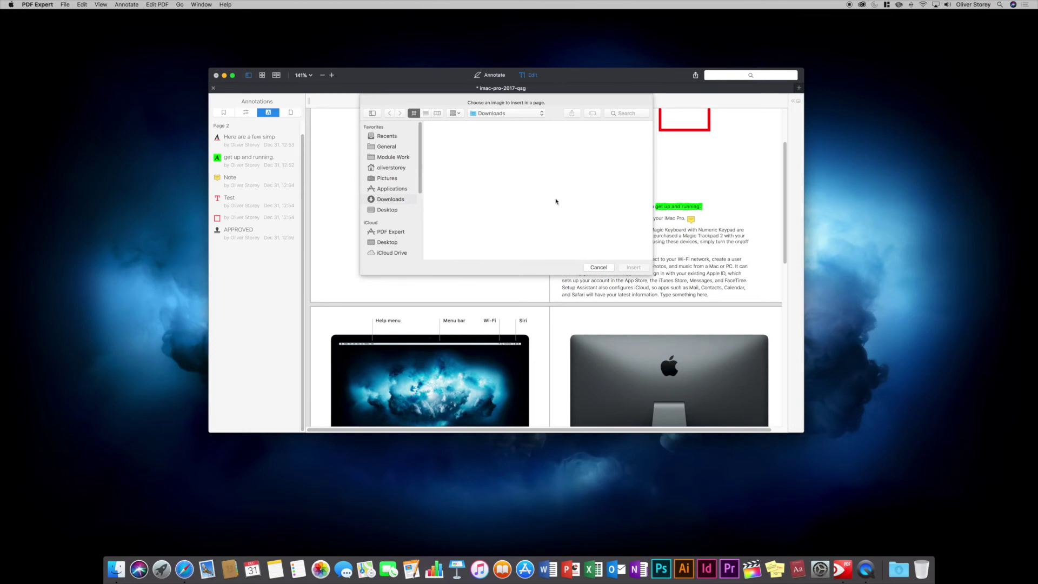
pyautogui.click(598, 267)
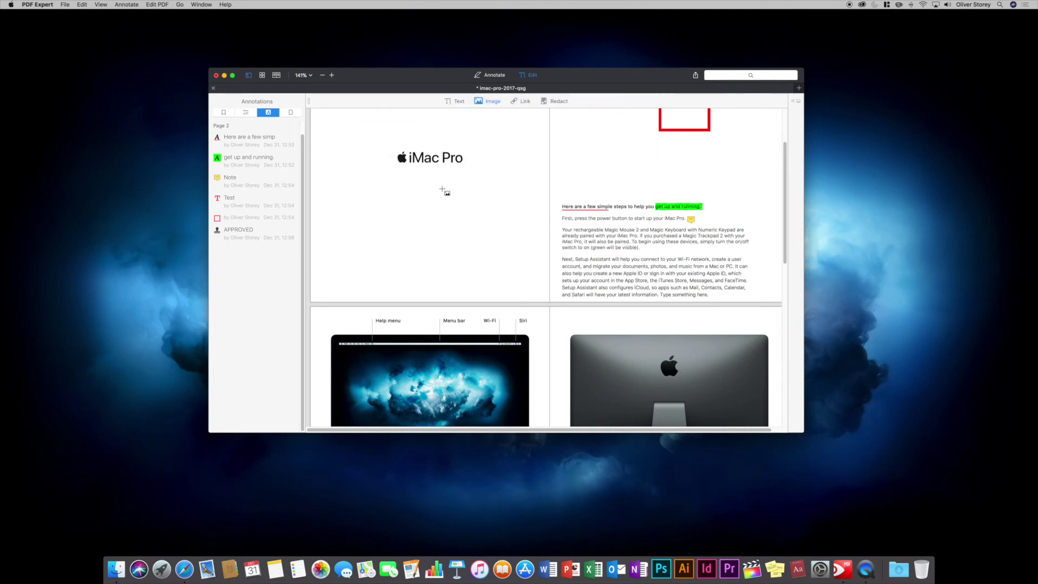
# Link the cover's 'iMac Pro' title to a page destination at page 2's Setup Assistant text
pyautogui.click(520, 101)
pyautogui.moveTo(409, 154); pyautogui.dragTo(464, 165)
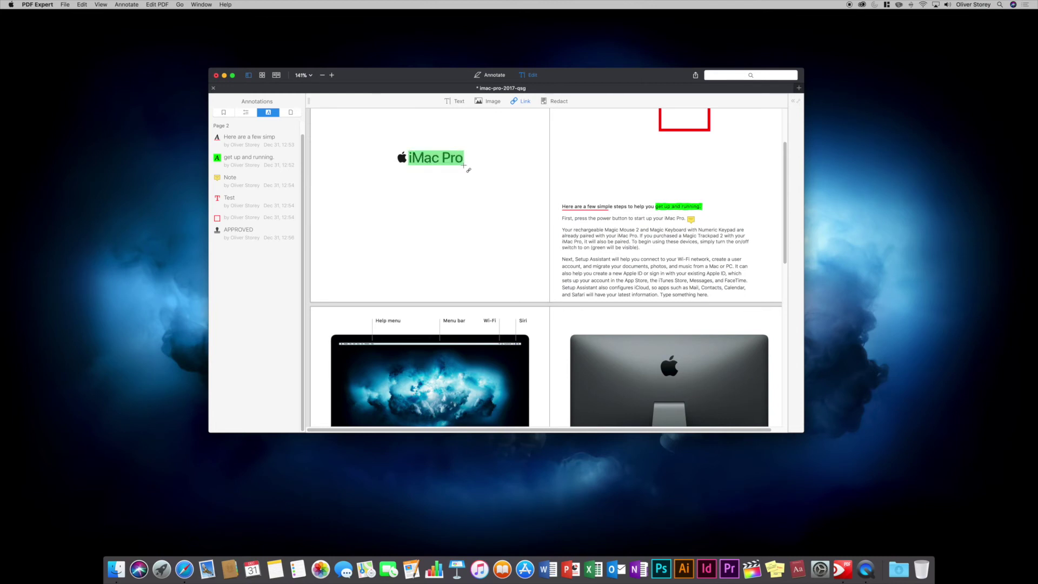
pyautogui.moveTo(464, 164); pyautogui.dragTo(464, 166)
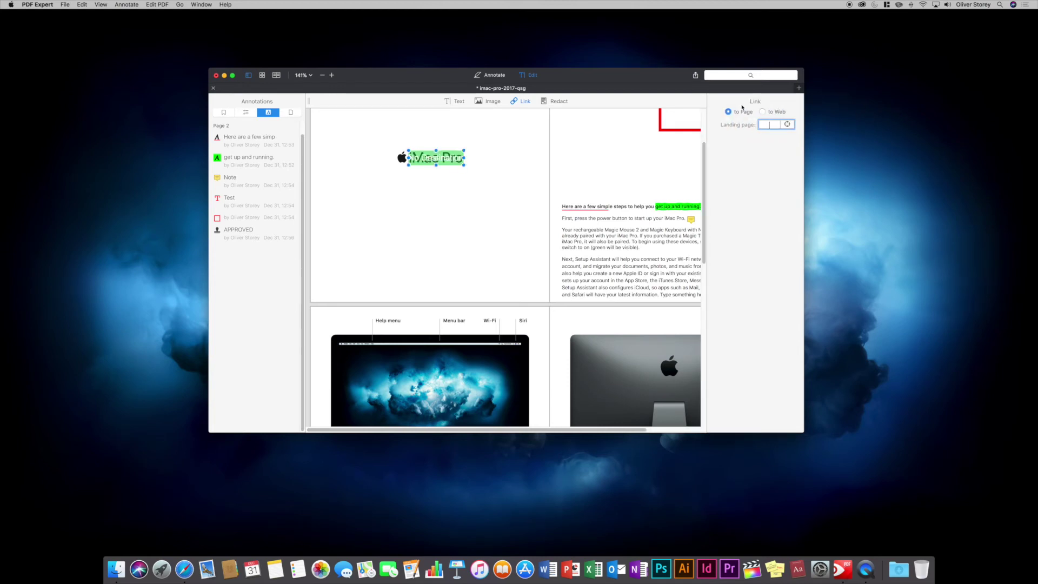
pyautogui.click(762, 112)
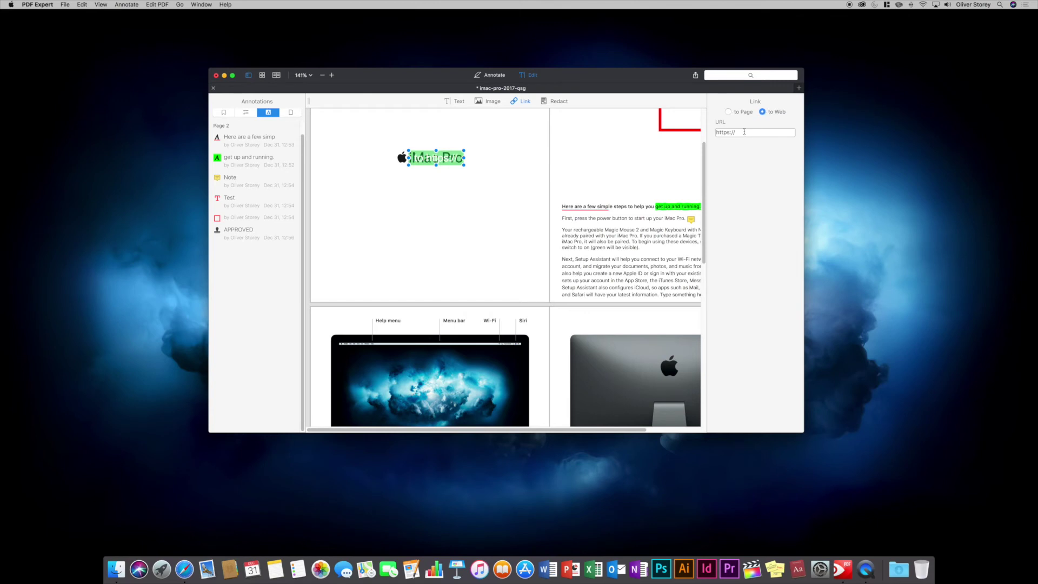
pyautogui.click(743, 112)
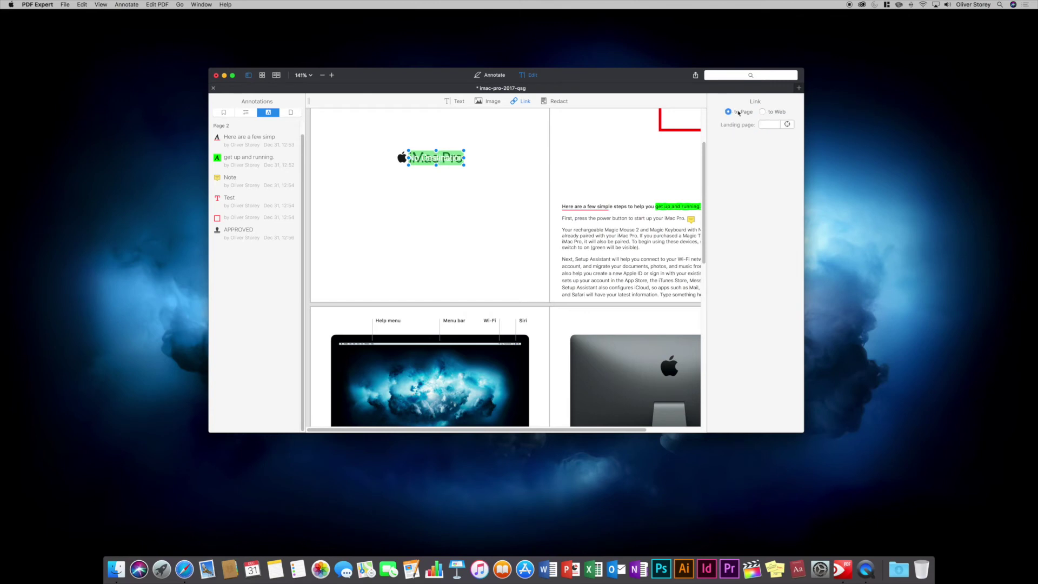
pyautogui.click(786, 125)
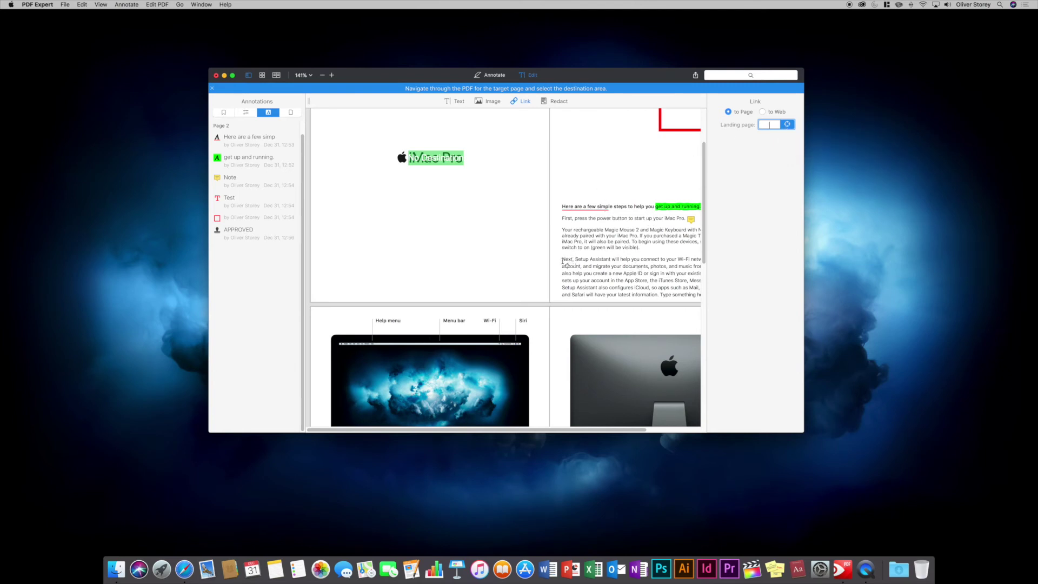
pyautogui.moveTo(564, 262); pyautogui.dragTo(617, 270)
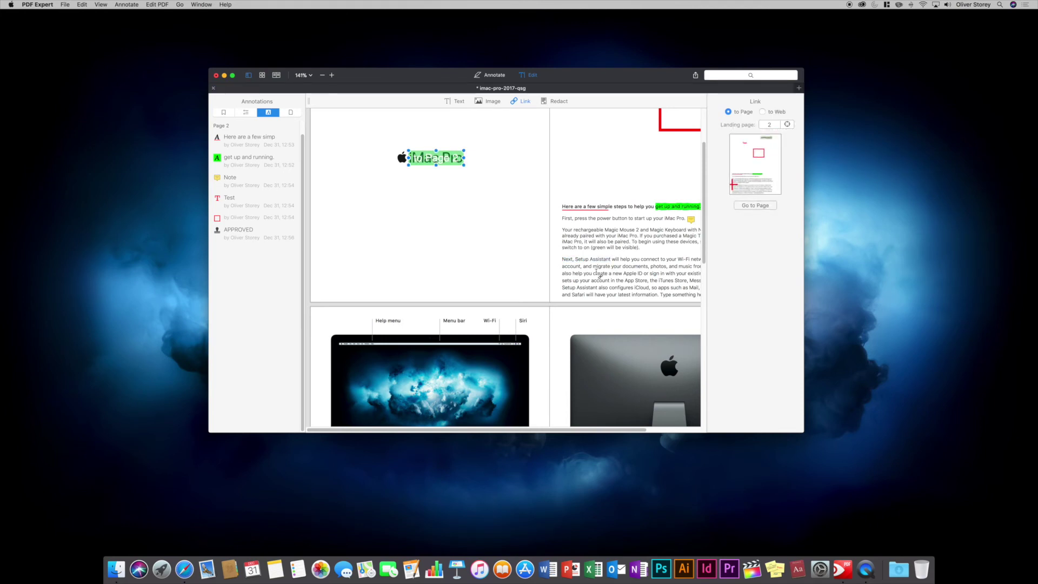
# Check the iMac Pro link's settings and exit Edit mode
pyautogui.click(520, 102)
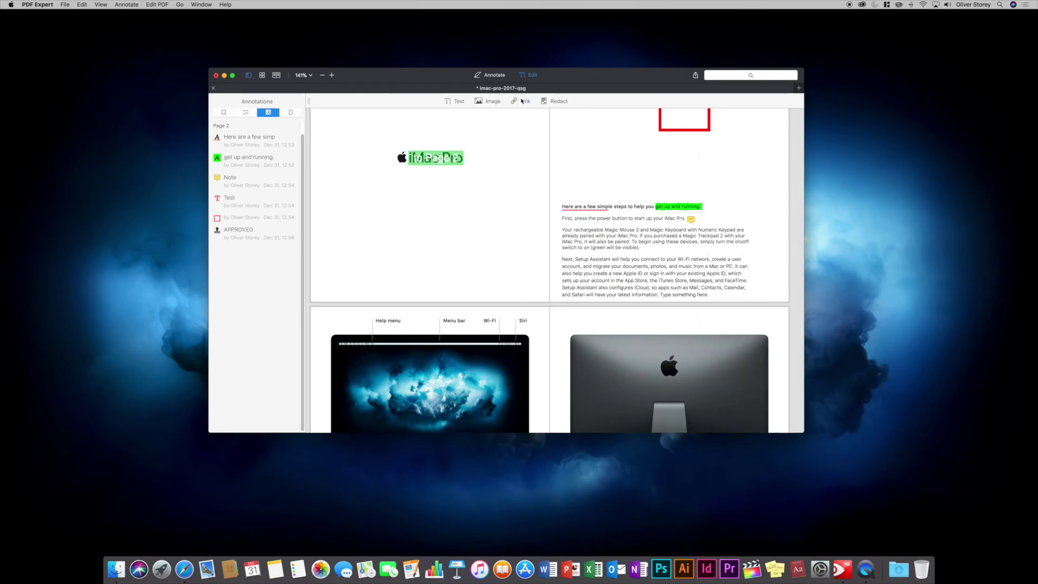
pyautogui.click(434, 162)
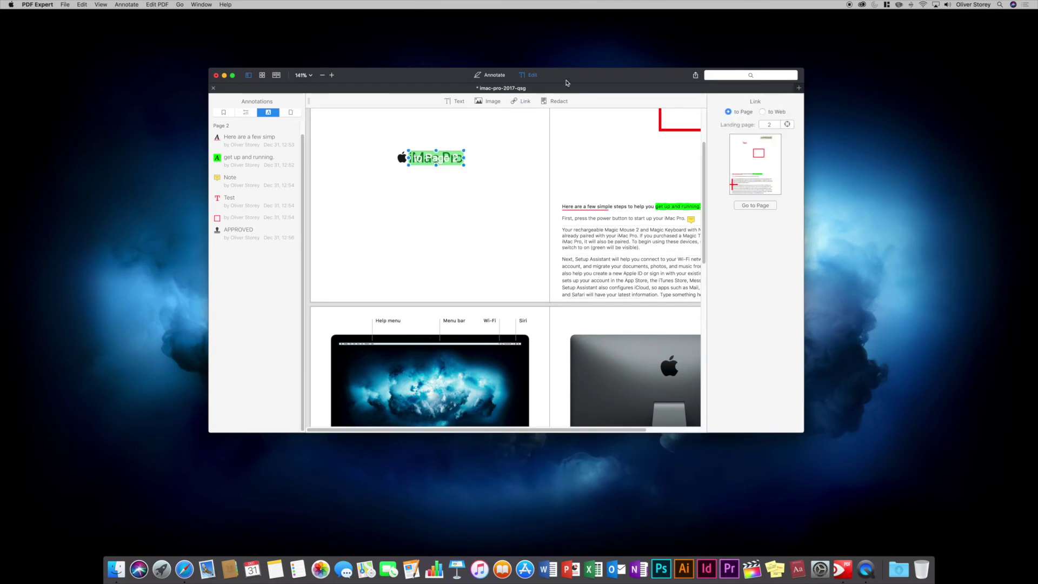
pyautogui.click(532, 75)
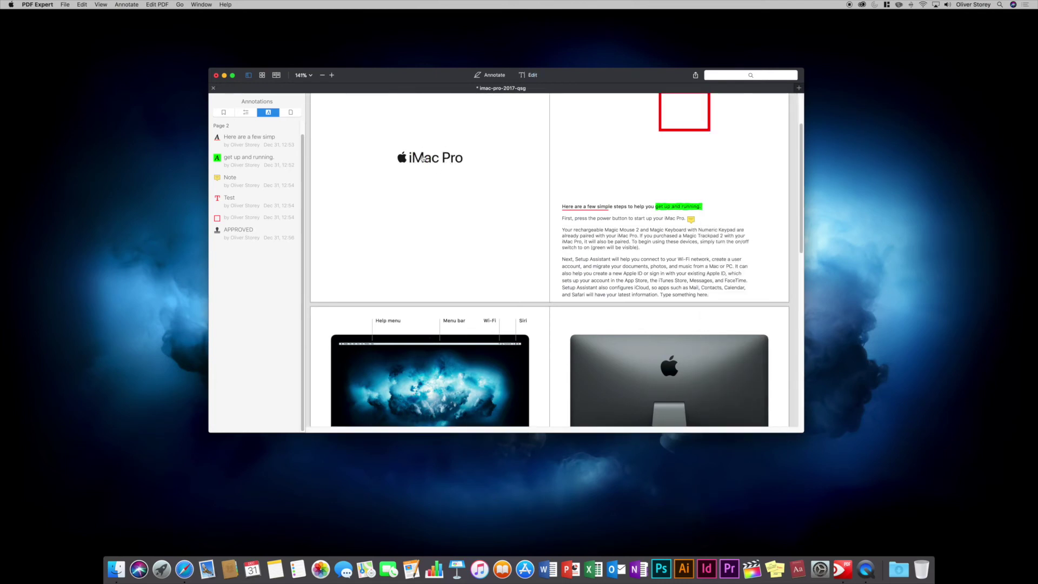
pyautogui.scroll(-5, 427, 161)
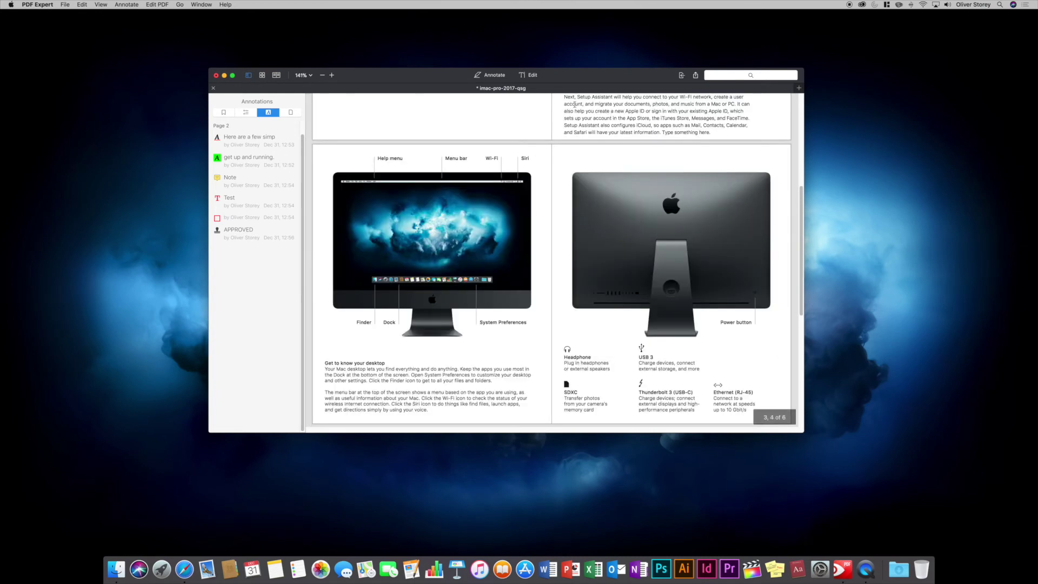
pyautogui.scroll(7, 548, 164)
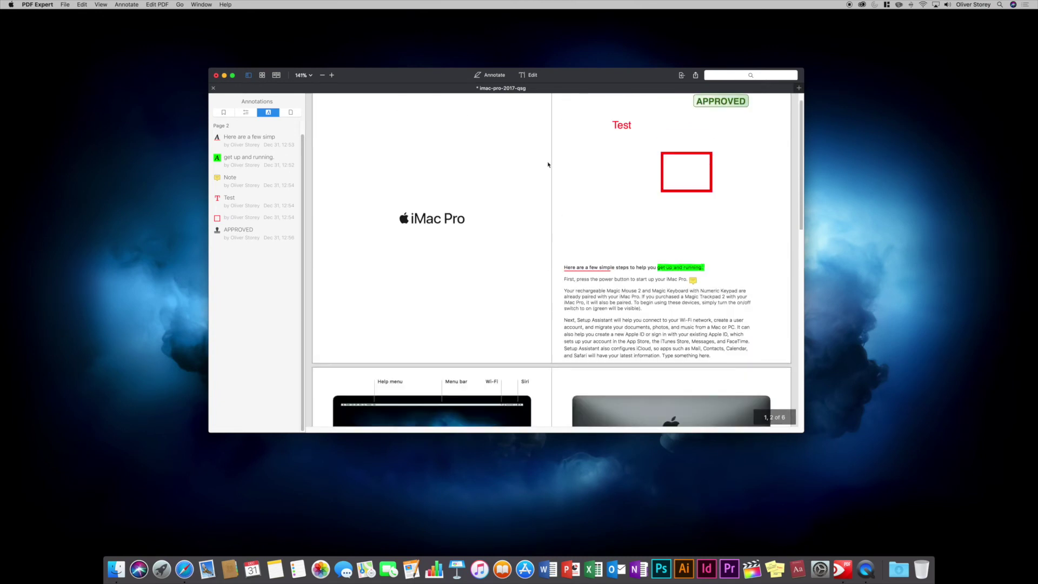
# Redact page 2: black out 'rechargeable' and erase 'Magic Keyboard' in the Magic Mouse sentence
pyautogui.click(534, 76)
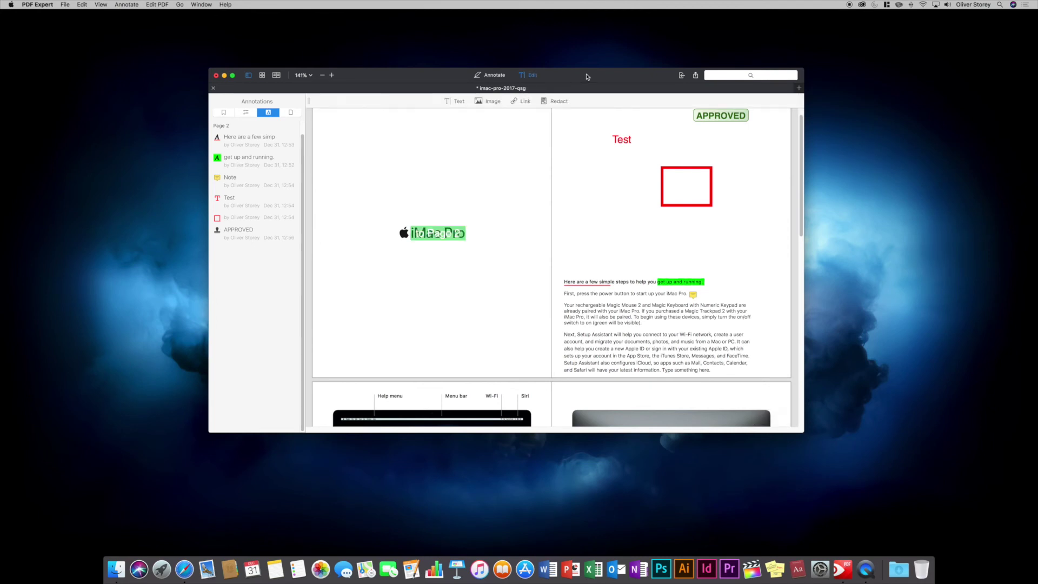
pyautogui.click(559, 101)
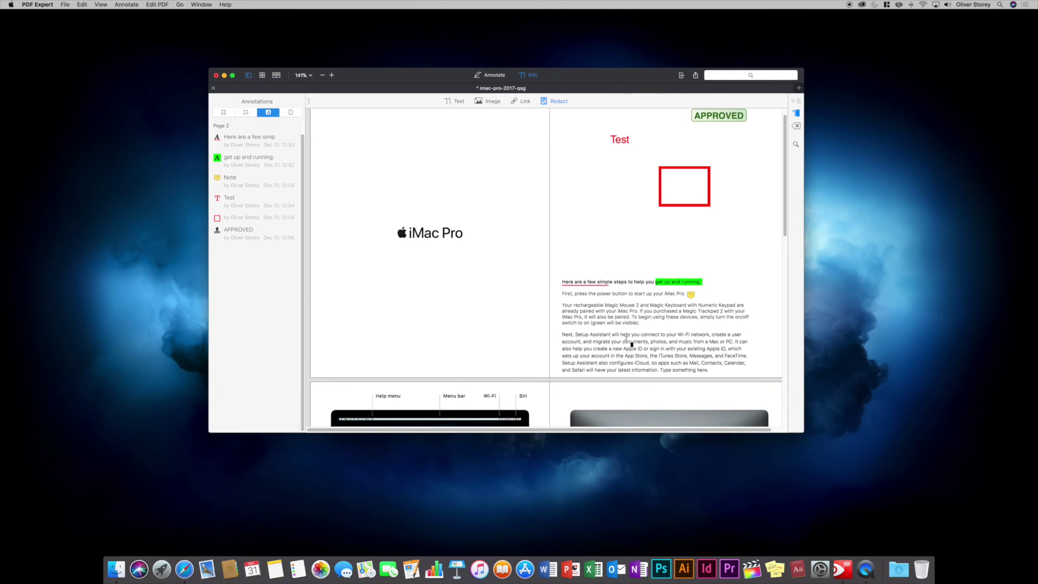
pyautogui.click(796, 113)
pyautogui.moveTo(574, 307); pyautogui.dragTo(603, 307)
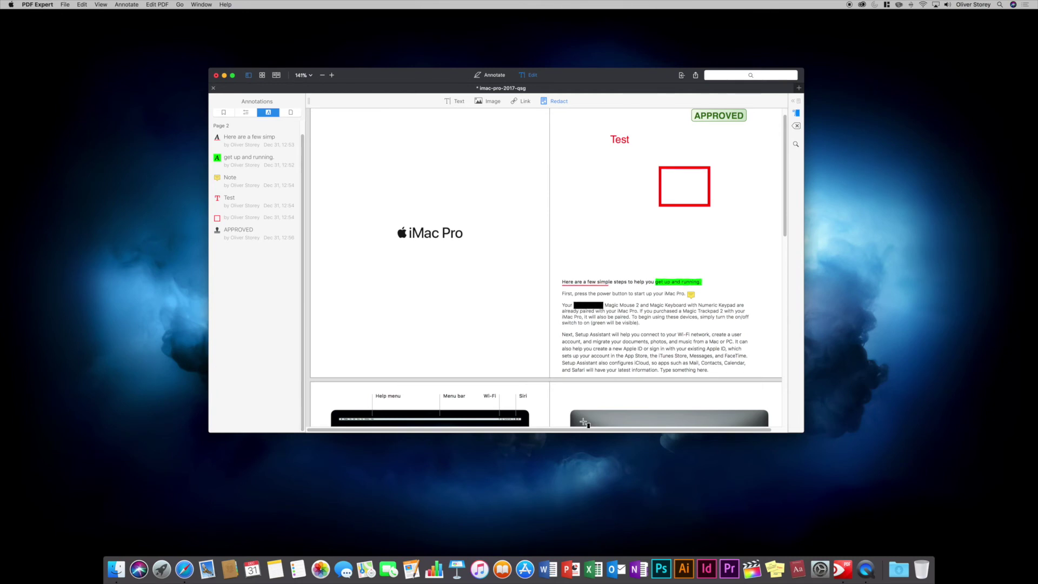
pyautogui.click(796, 126)
pyautogui.moveTo(651, 307); pyautogui.dragTo(687, 308)
# Search the document for 'iM' and step through matches on pages 2 and 6
pyautogui.click(796, 113)
pyautogui.click(796, 145)
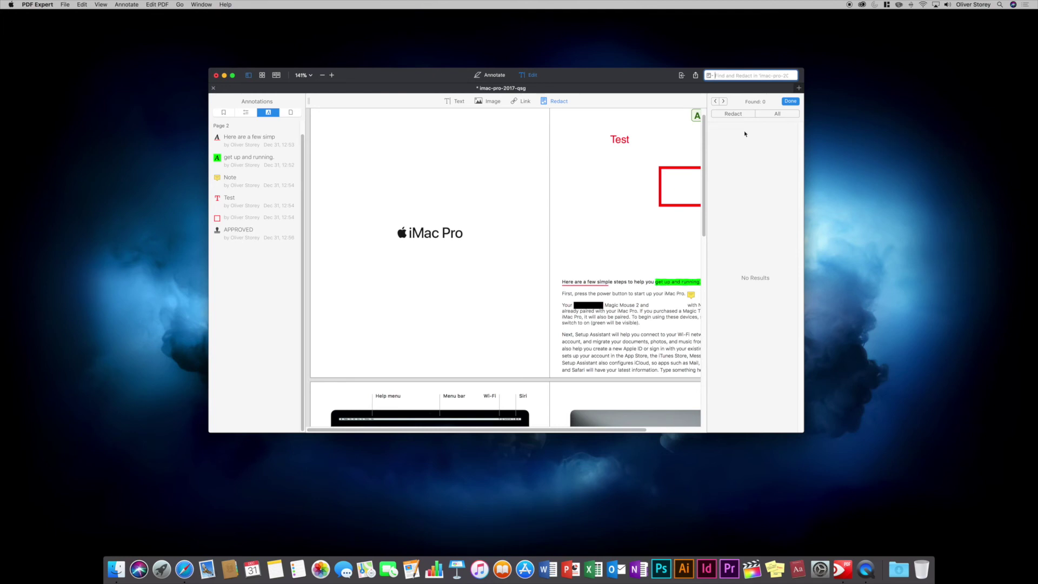
pyautogui.write('iMac')
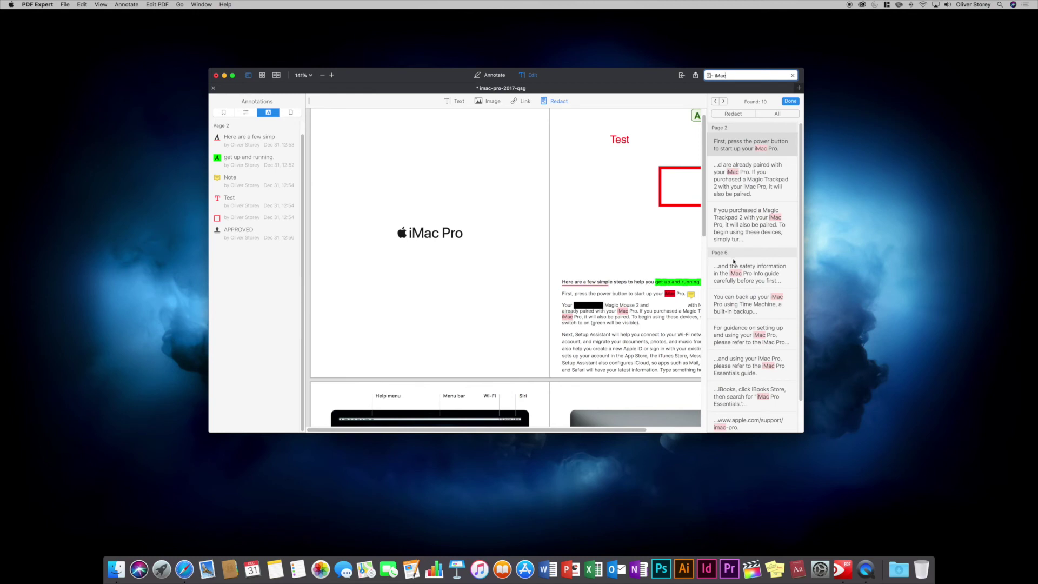
pyautogui.click(757, 219)
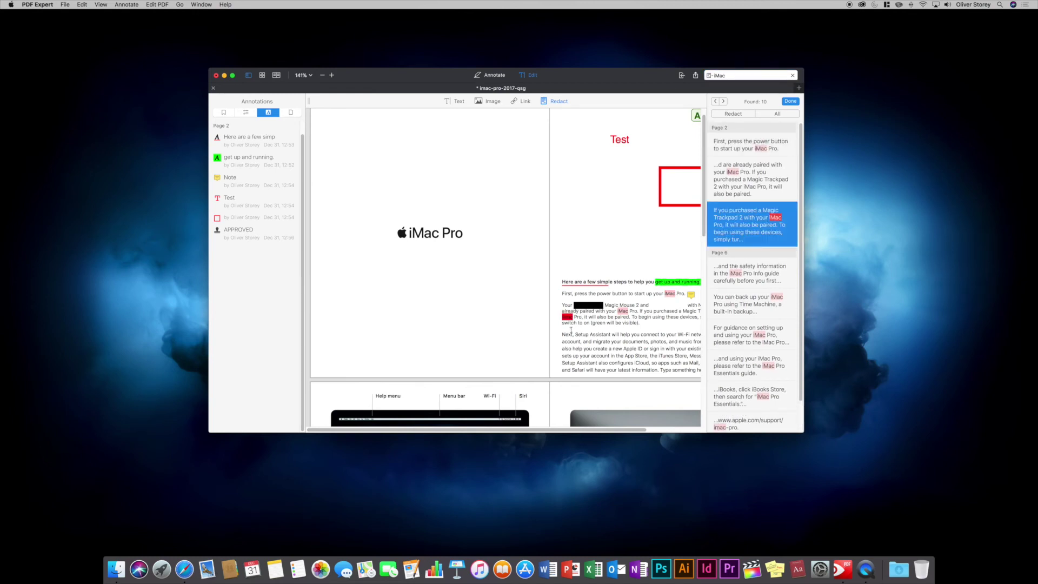
pyautogui.press('Down')
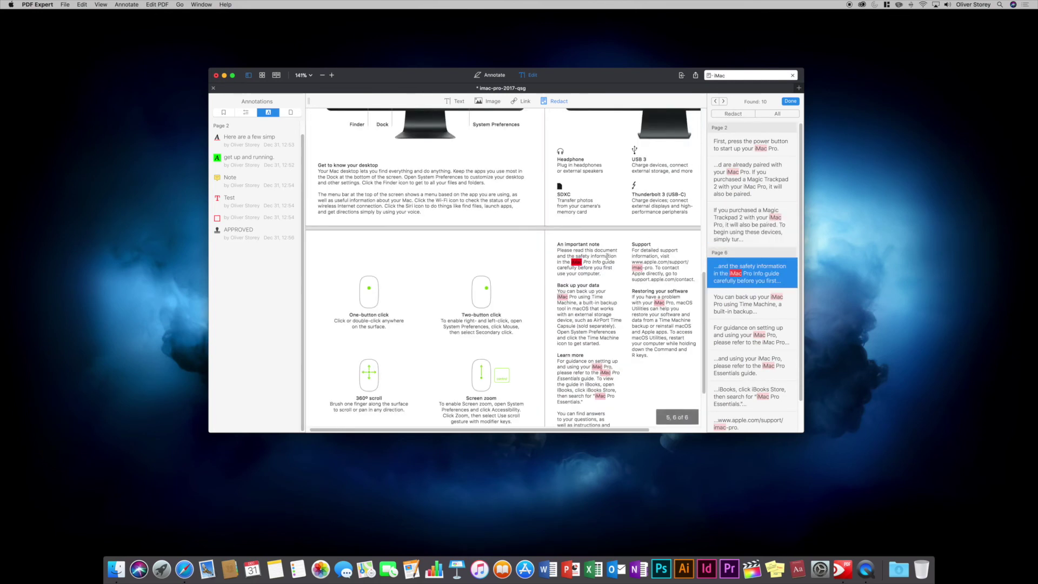
pyautogui.scroll(15, 584, 244)
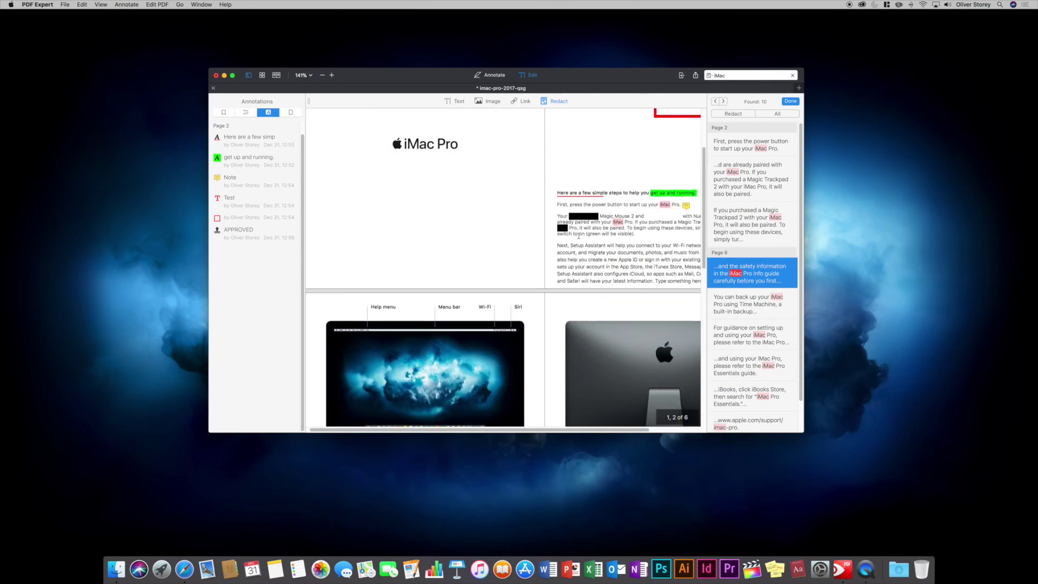
# Redact all iMac matches at once and close the search results
pyautogui.click(765, 114)
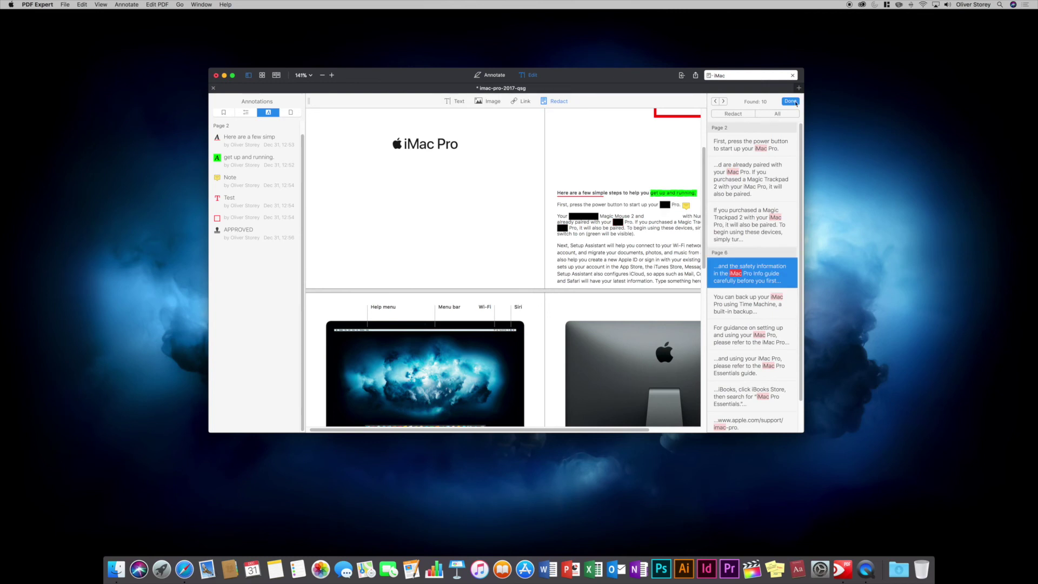
pyautogui.click(790, 102)
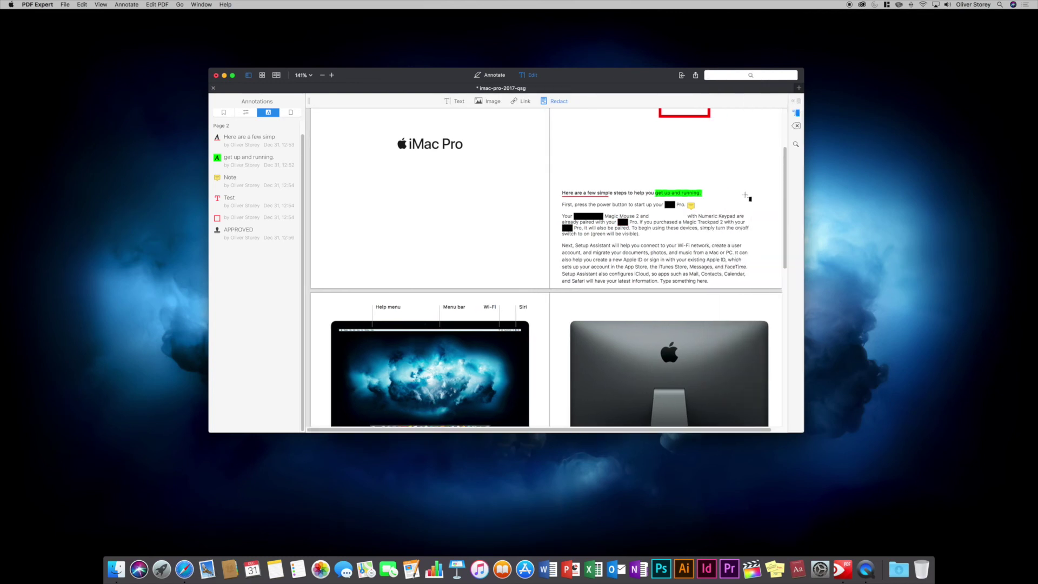
pyautogui.scroll(-15, 747, 196)
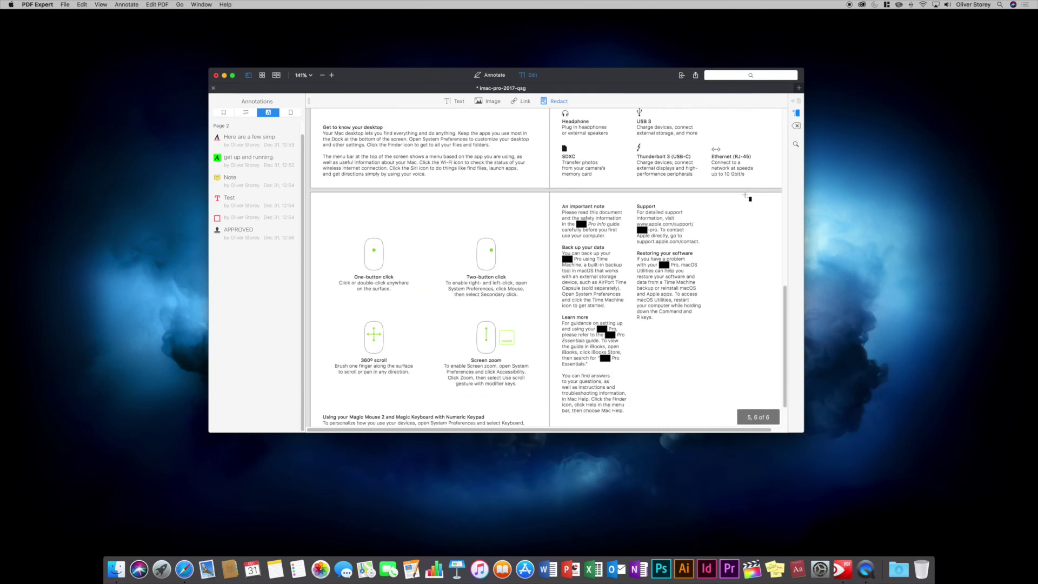
pyautogui.scroll(15, 746, 197)
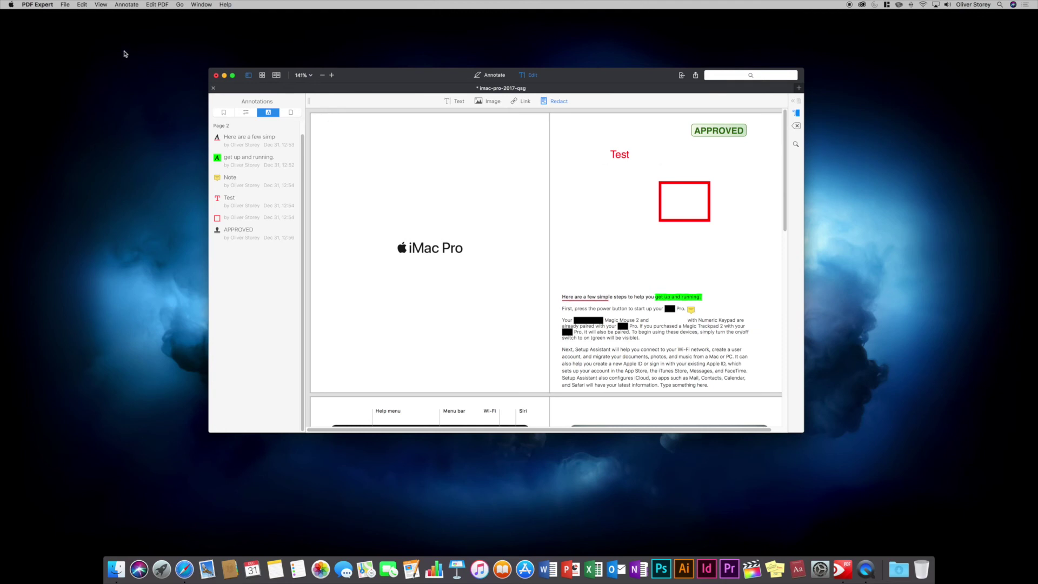
# Create a blank Untitled document with File > New in a second tab
pyautogui.click(67, 5)
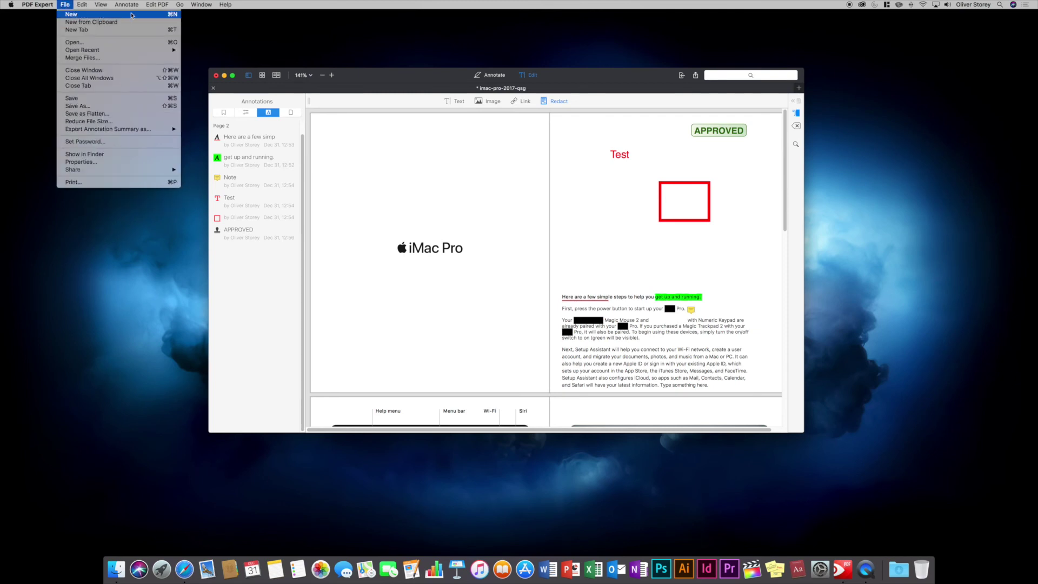
pyautogui.click(131, 15)
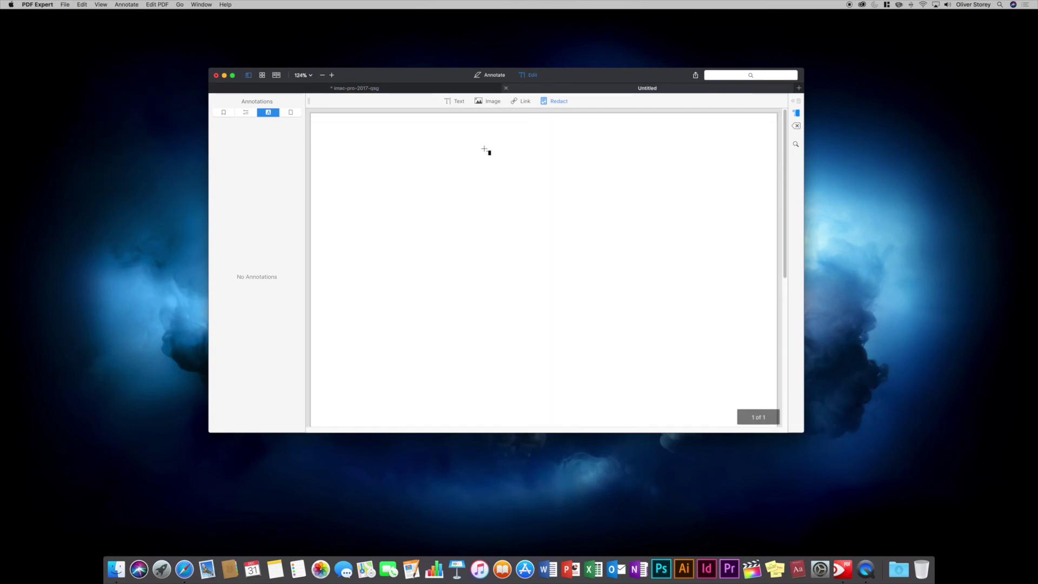
pyautogui.scroll(-1, 483, 177)
pyautogui.scroll(-3, 483, 178)
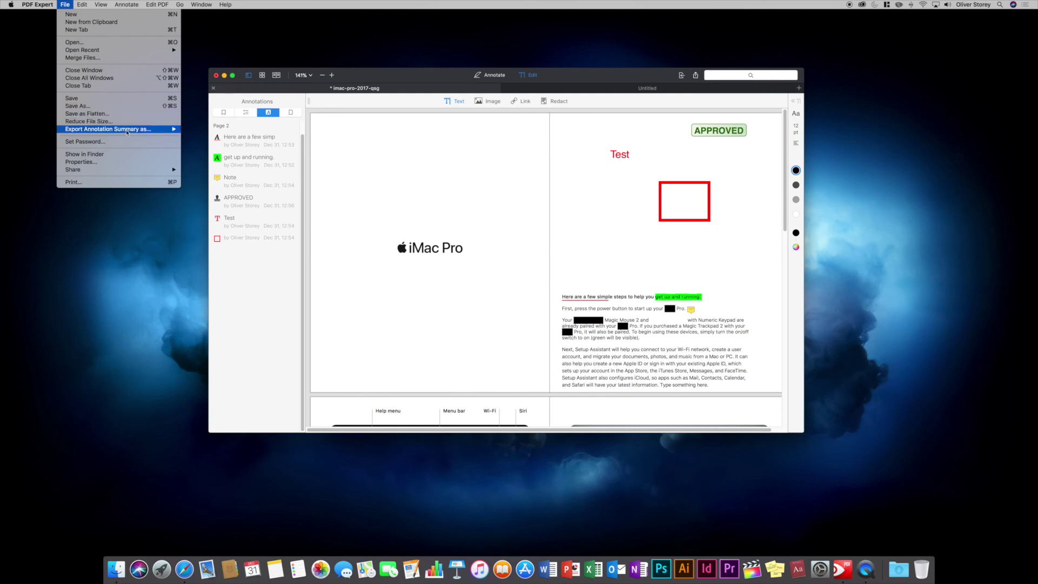
pyautogui.moveTo(127, 132)
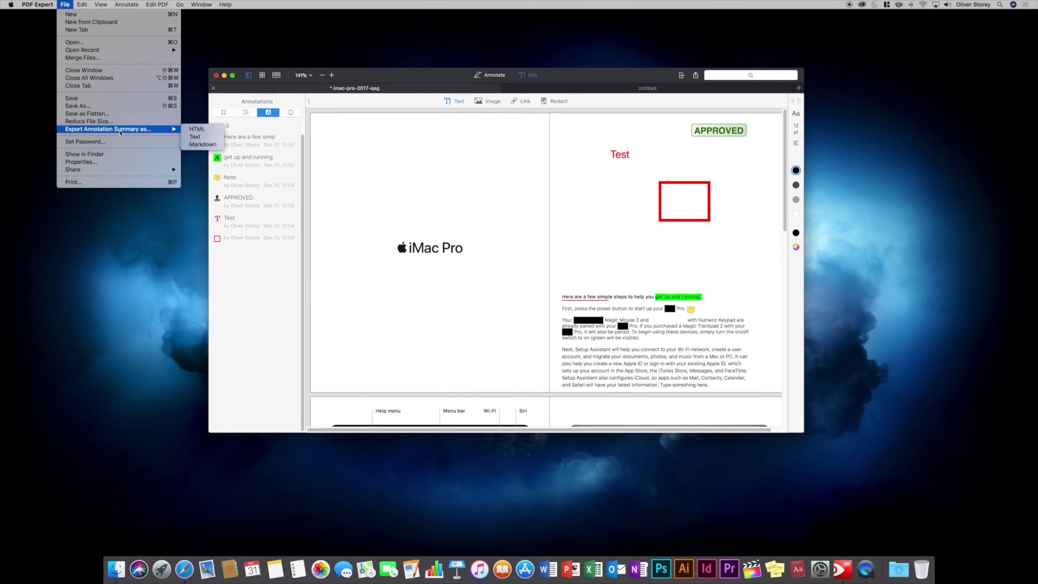
# Review the guide's document properties, then remove all annotations from the iMac Pro guide and confirm deletion
pyautogui.click(126, 162)
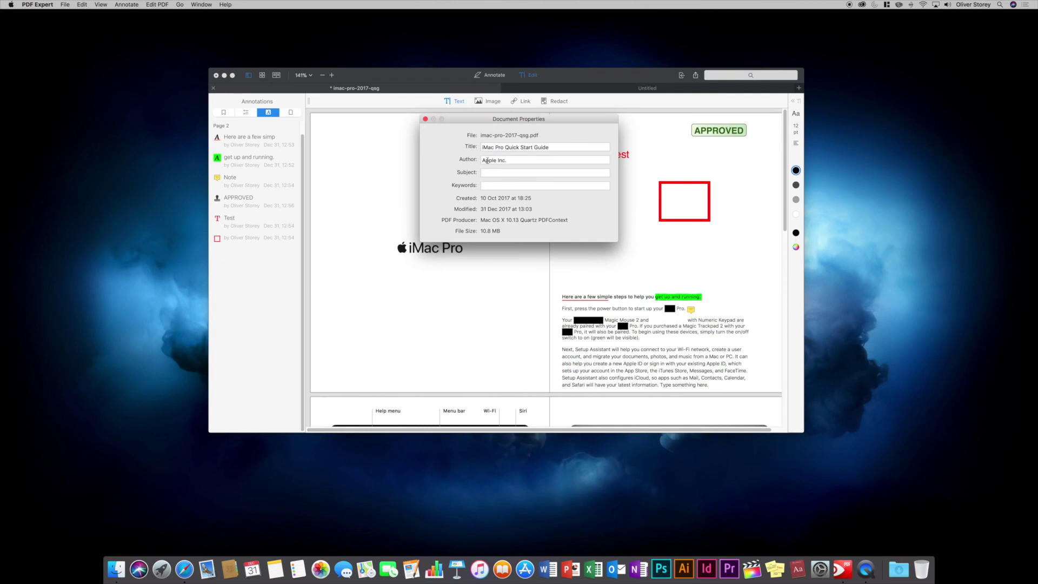
pyautogui.click(425, 119)
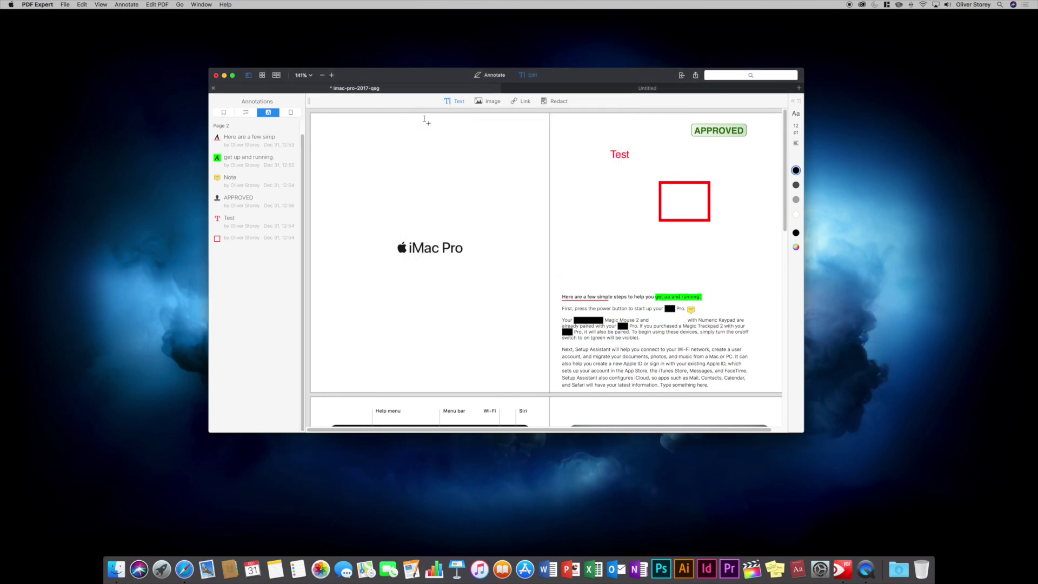
pyautogui.click(82, 5)
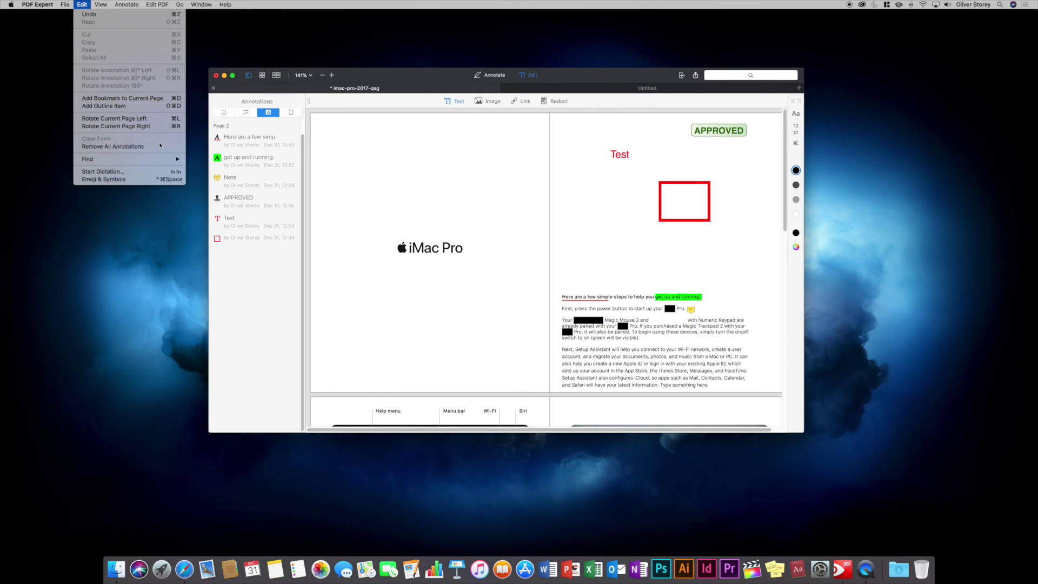
pyautogui.click(160, 147)
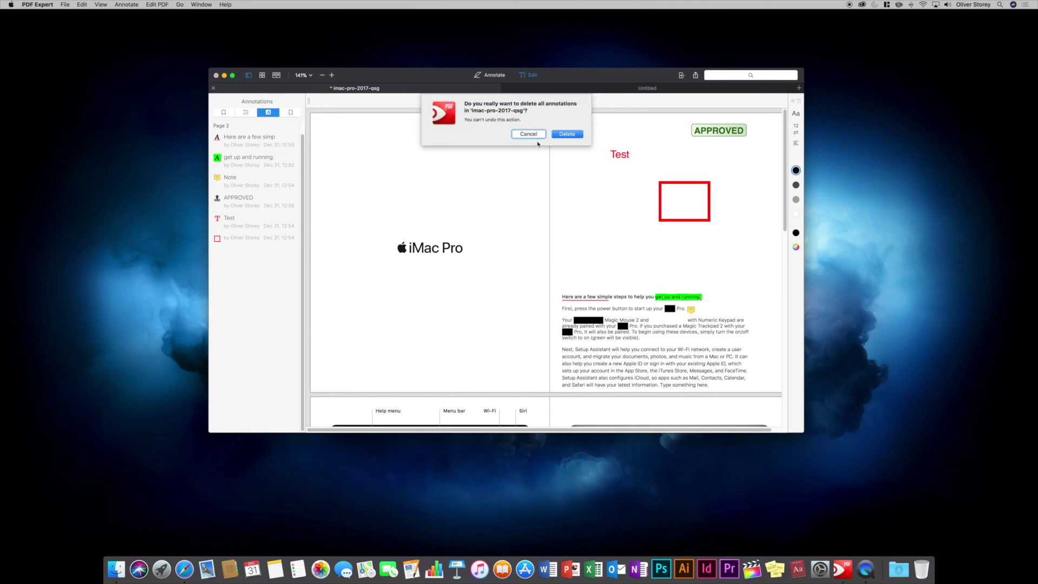
pyautogui.click(562, 134)
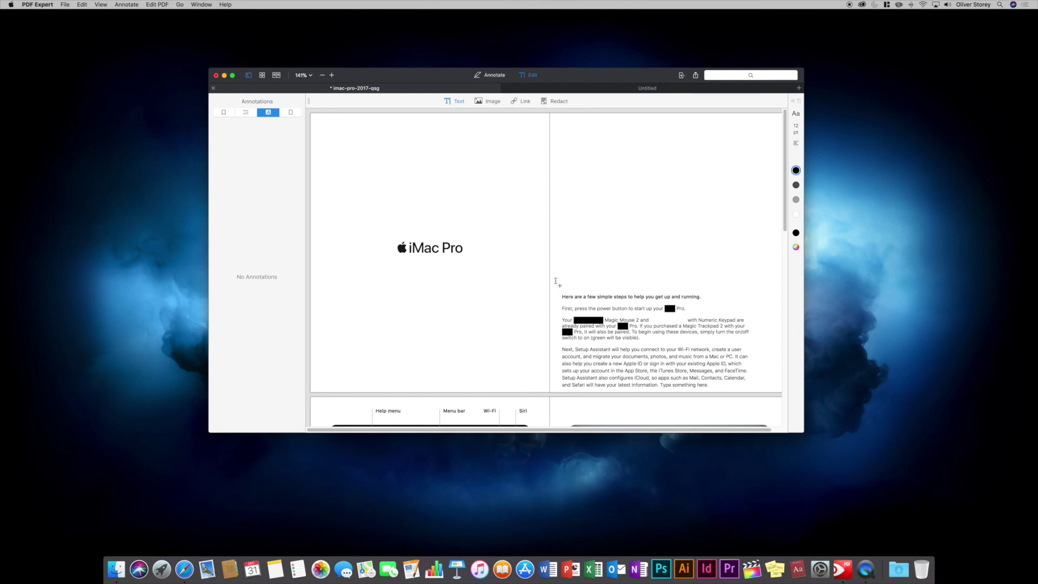
pyautogui.click(102, 4)
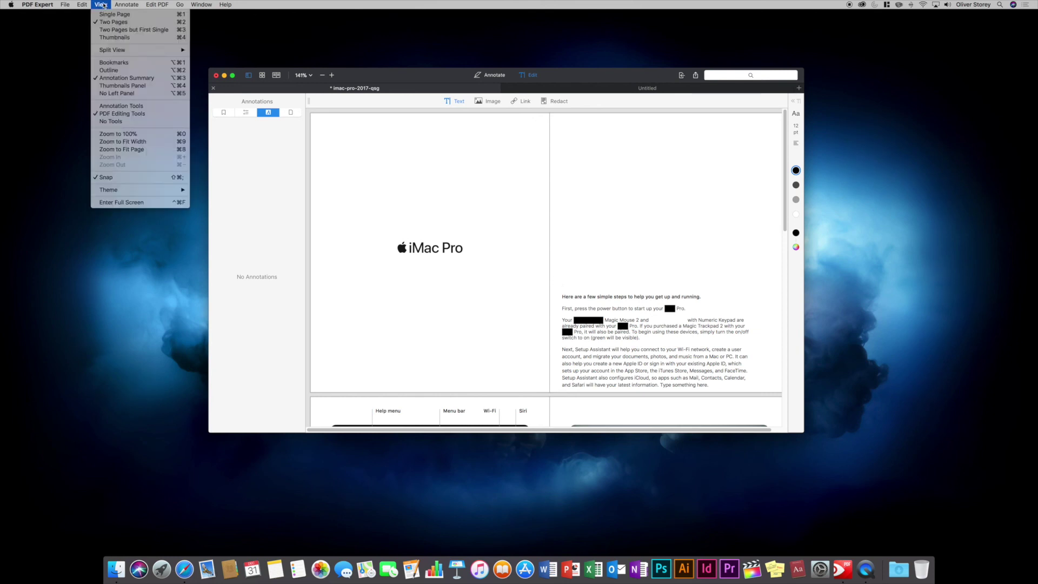
pyautogui.moveTo(115, 6)
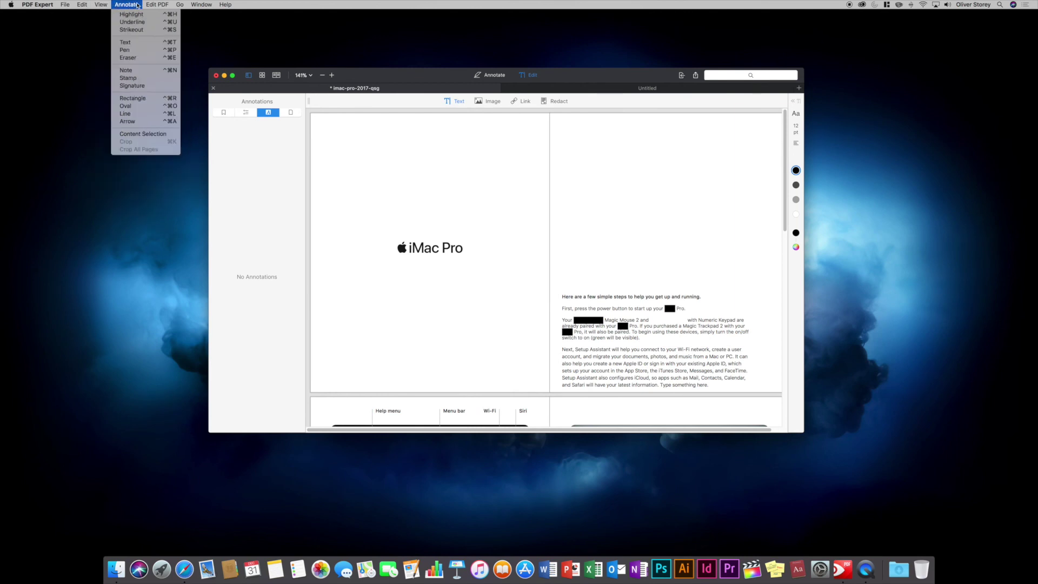
pyautogui.moveTo(177, 4)
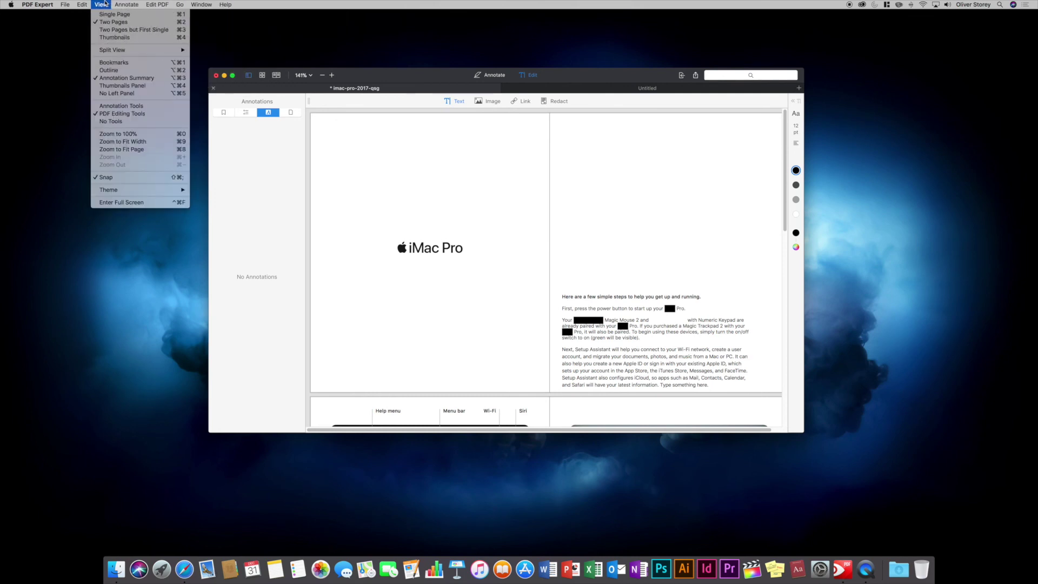
pyautogui.moveTo(145, 192)
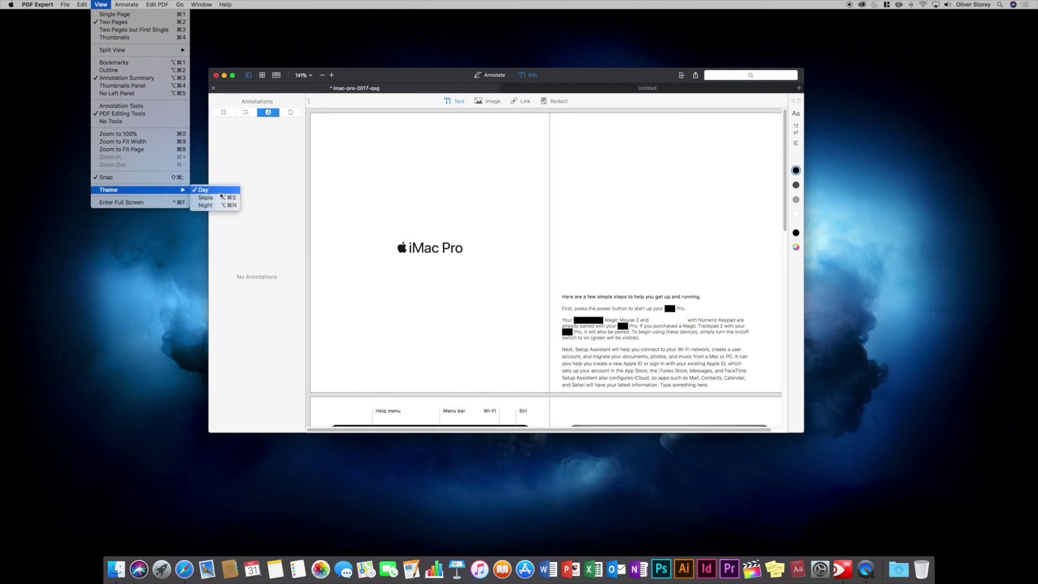
pyautogui.click(220, 197)
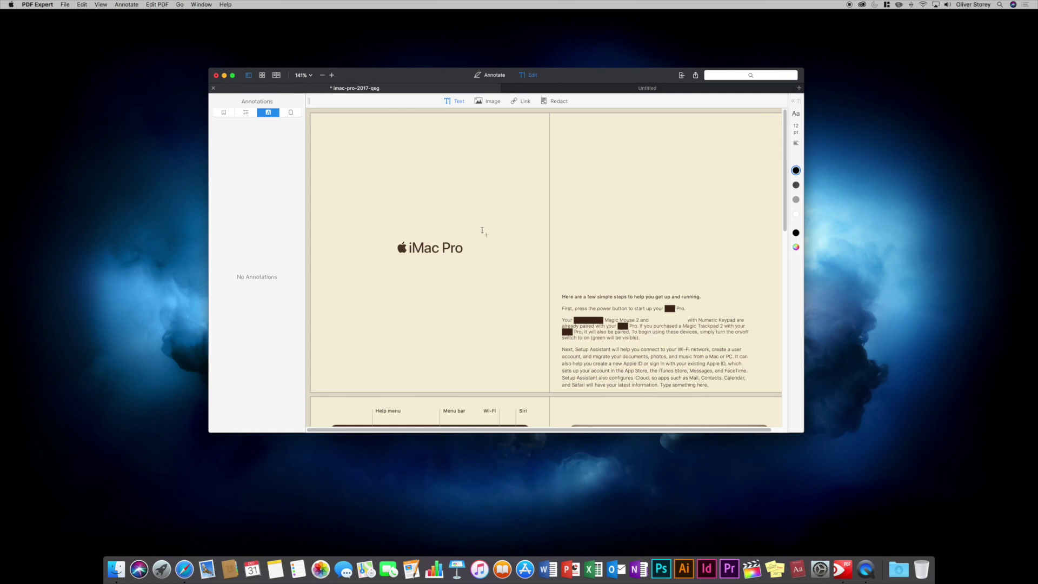
pyautogui.click(100, 4)
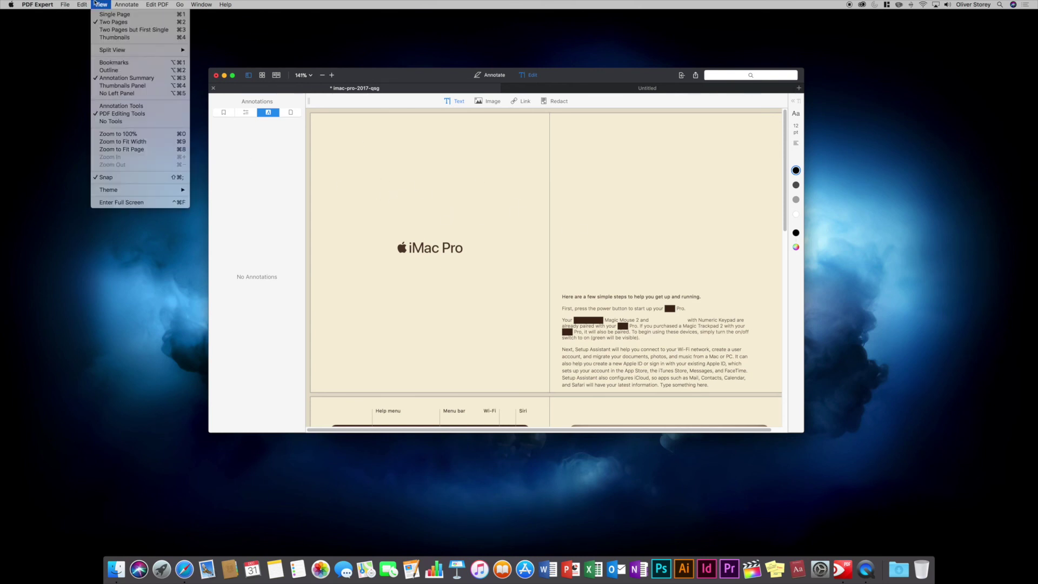
pyautogui.moveTo(181, 190)
pyautogui.click(210, 206)
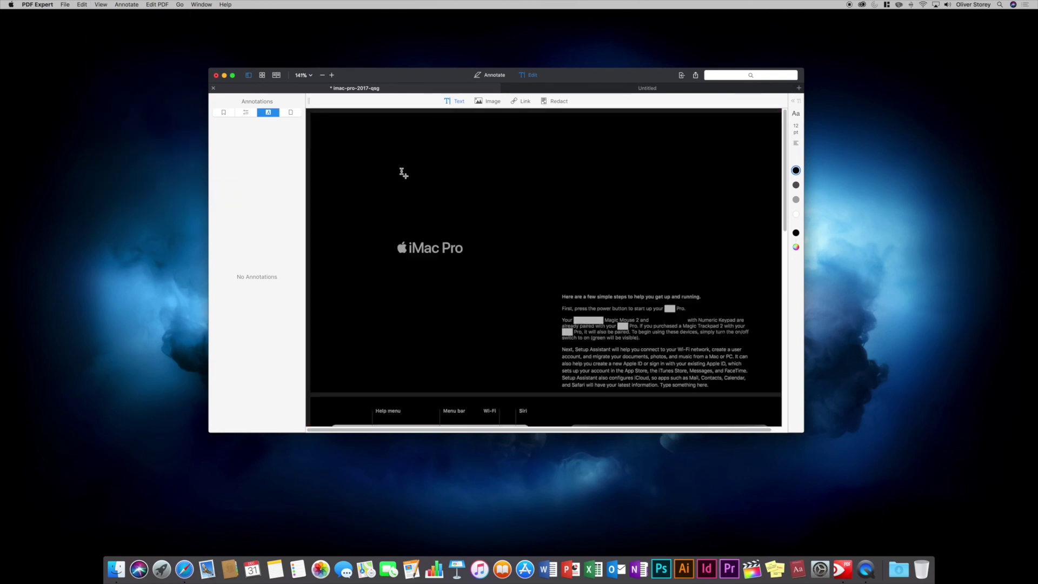
pyautogui.click(102, 4)
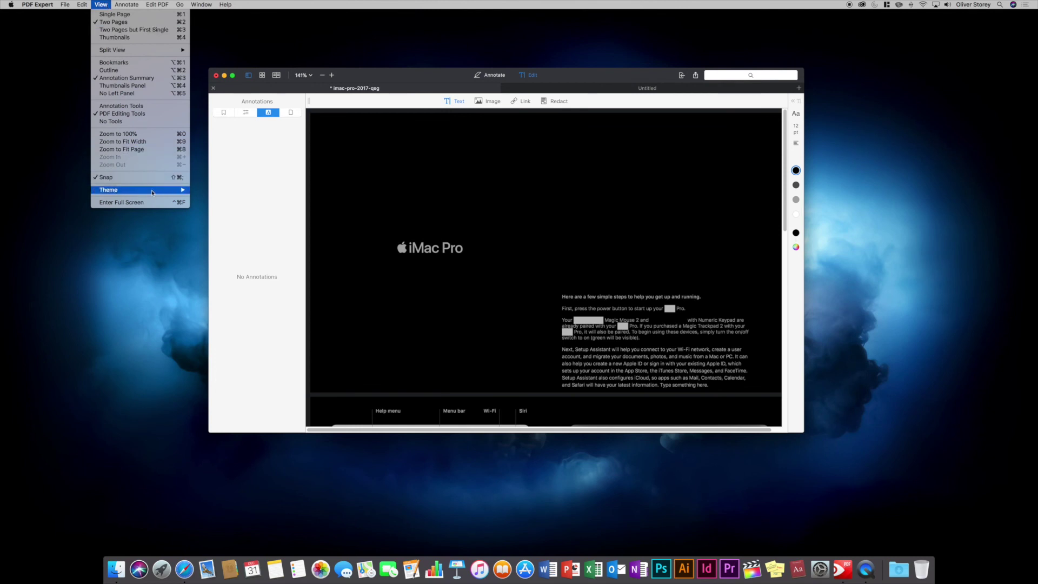
pyautogui.moveTo(162, 190)
pyautogui.click(205, 193)
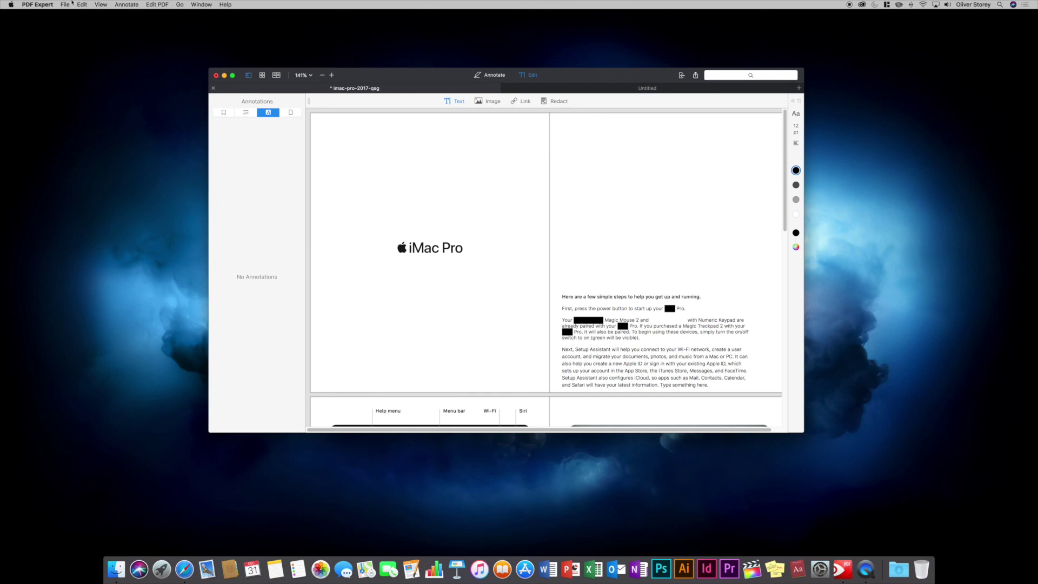
pyautogui.click(52, 5)
pyautogui.click(58, 33)
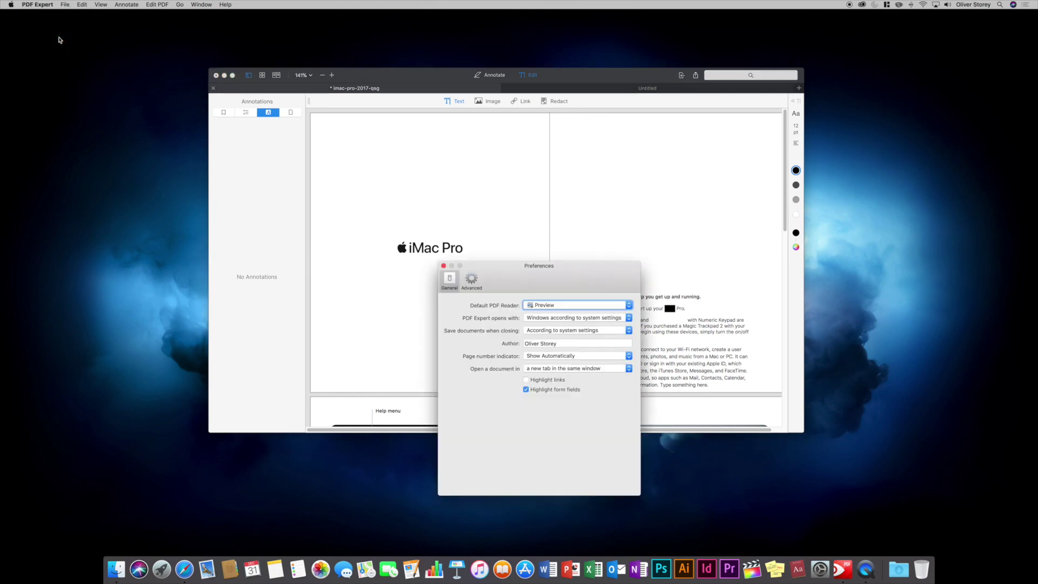
pyautogui.moveTo(566, 265); pyautogui.dragTo(631, 157)
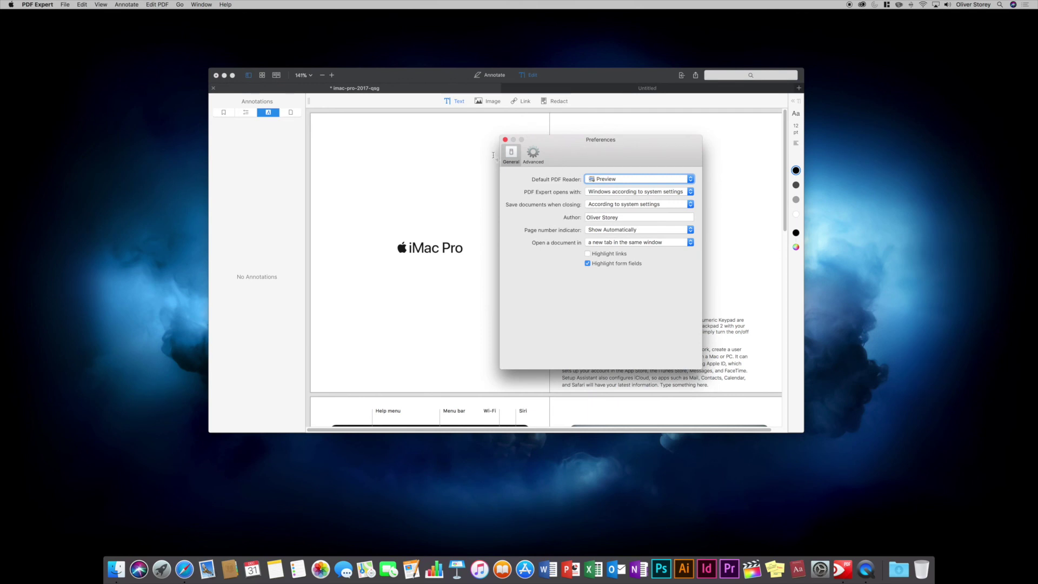
pyautogui.click(533, 152)
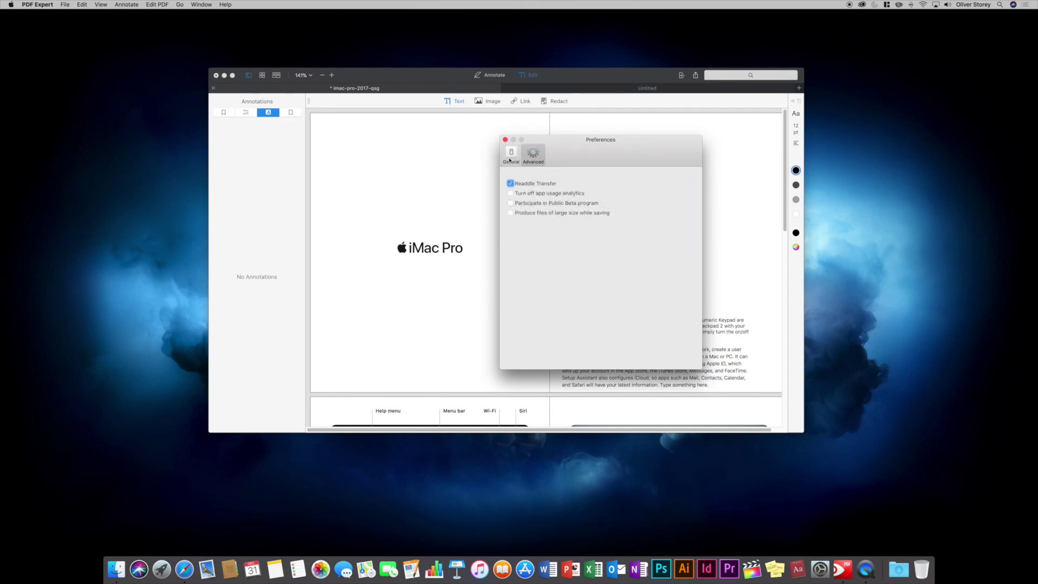
pyautogui.click(505, 140)
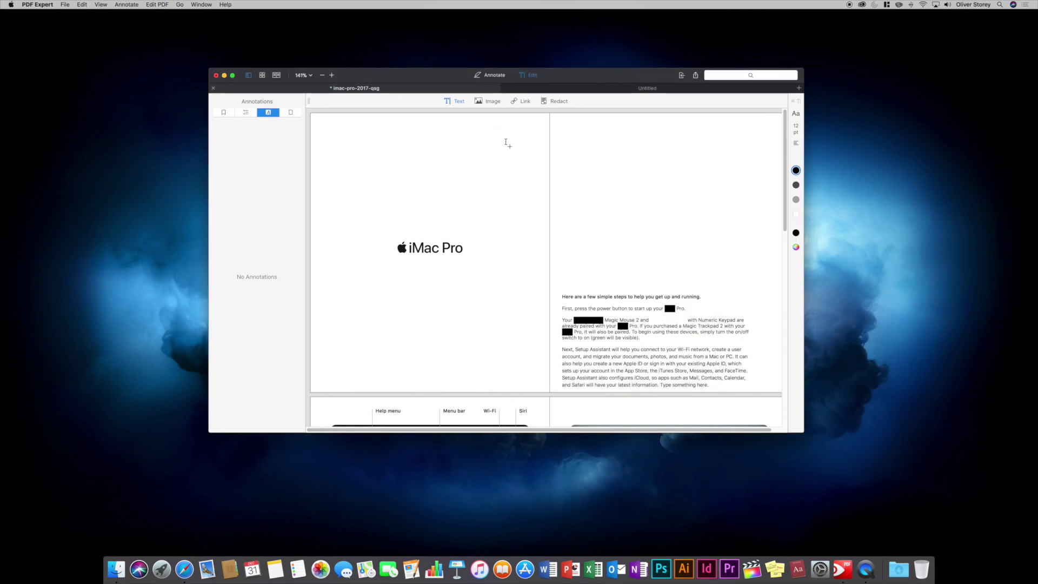